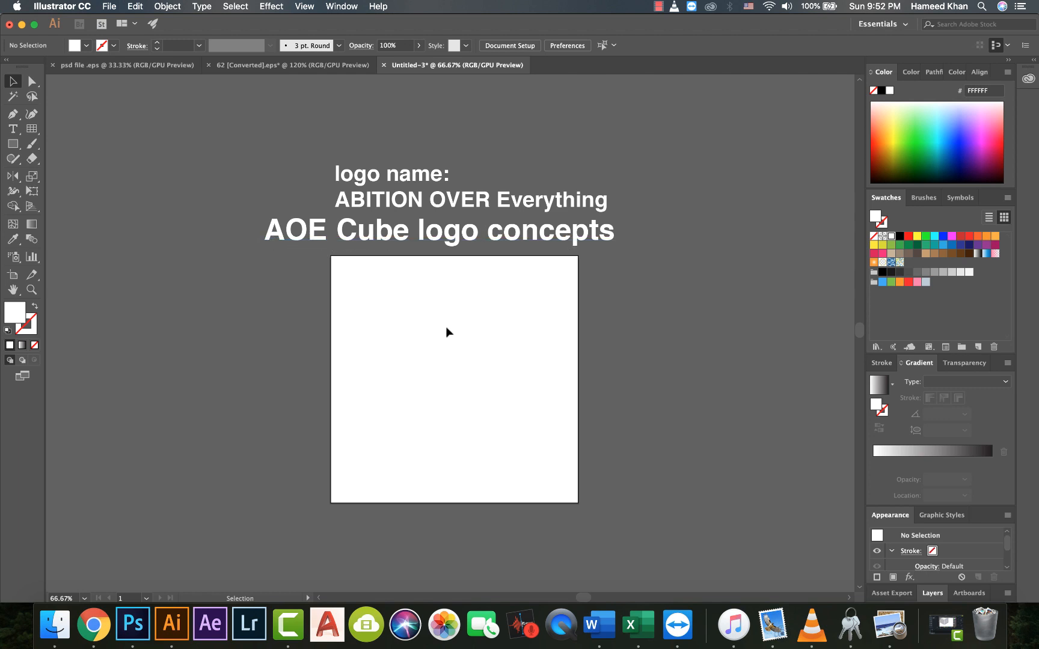
Step: Turn off Snap to Pixel for the document
key("shift+o")
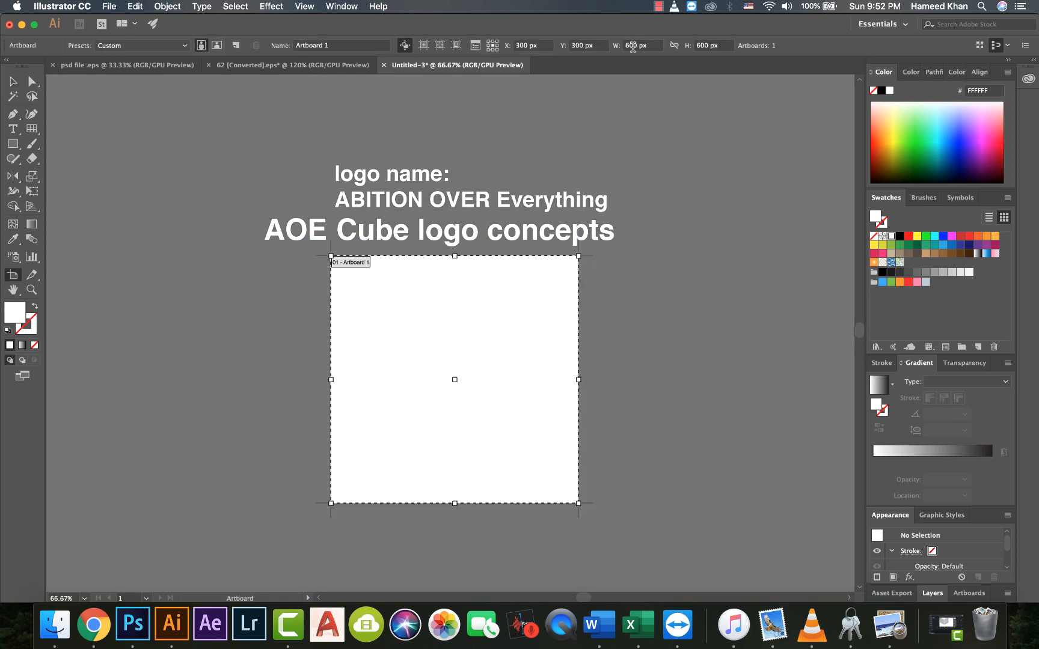
key("Escape")
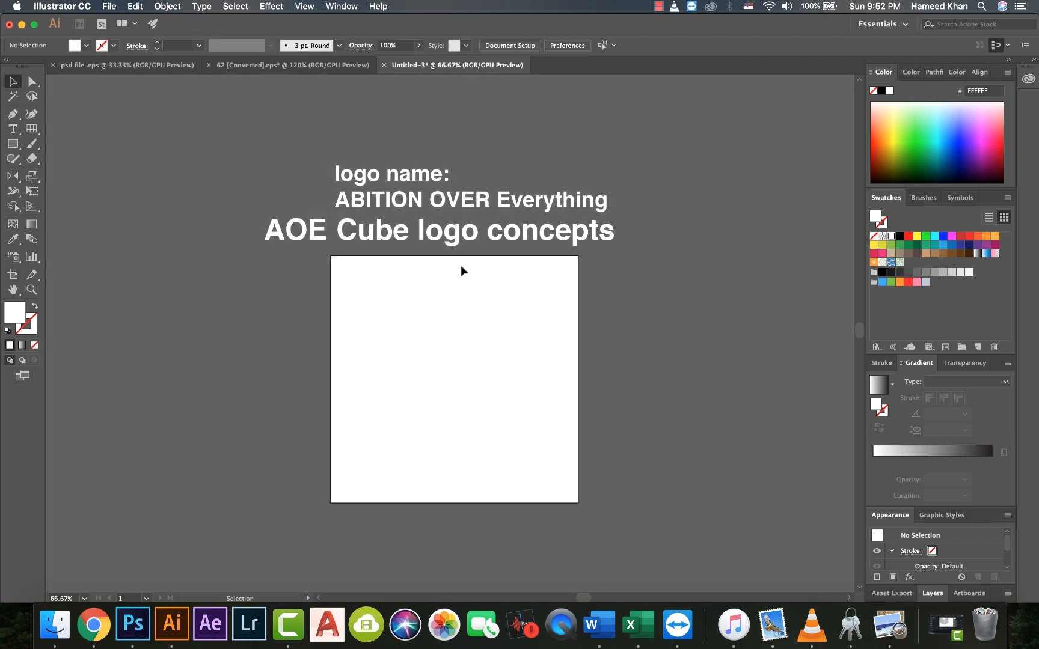
left_click(303, 6)
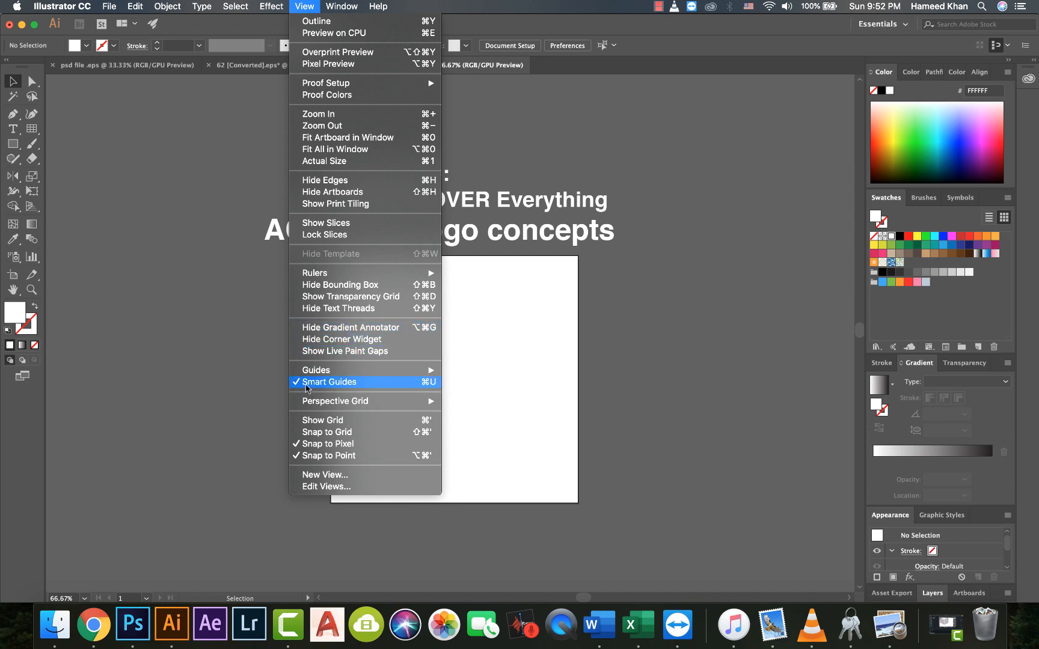
left_click(313, 445)
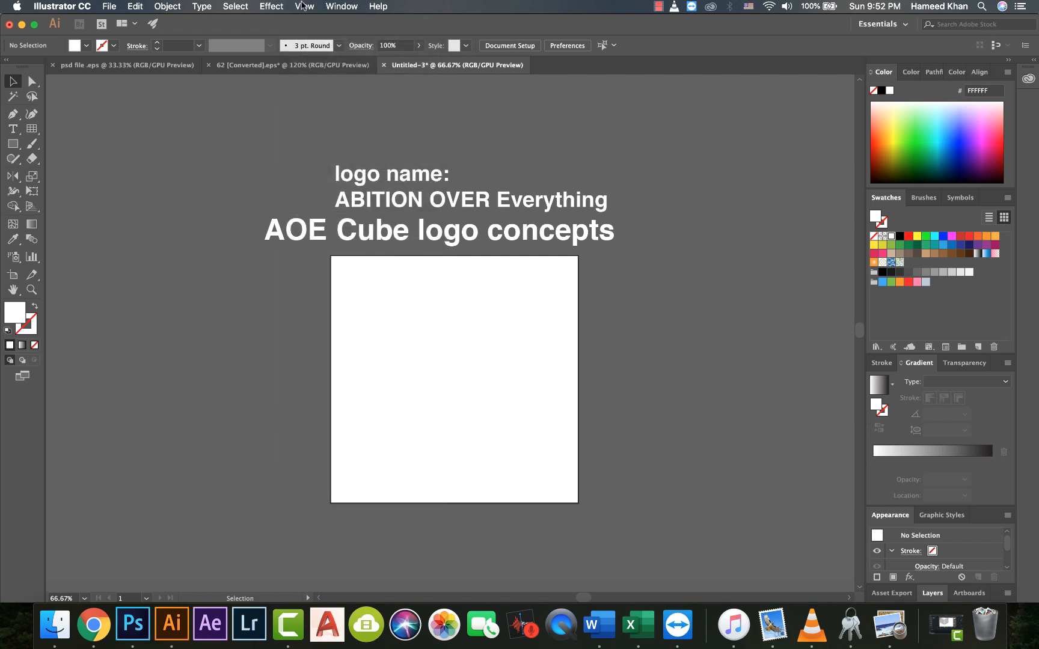
left_click(304, 6)
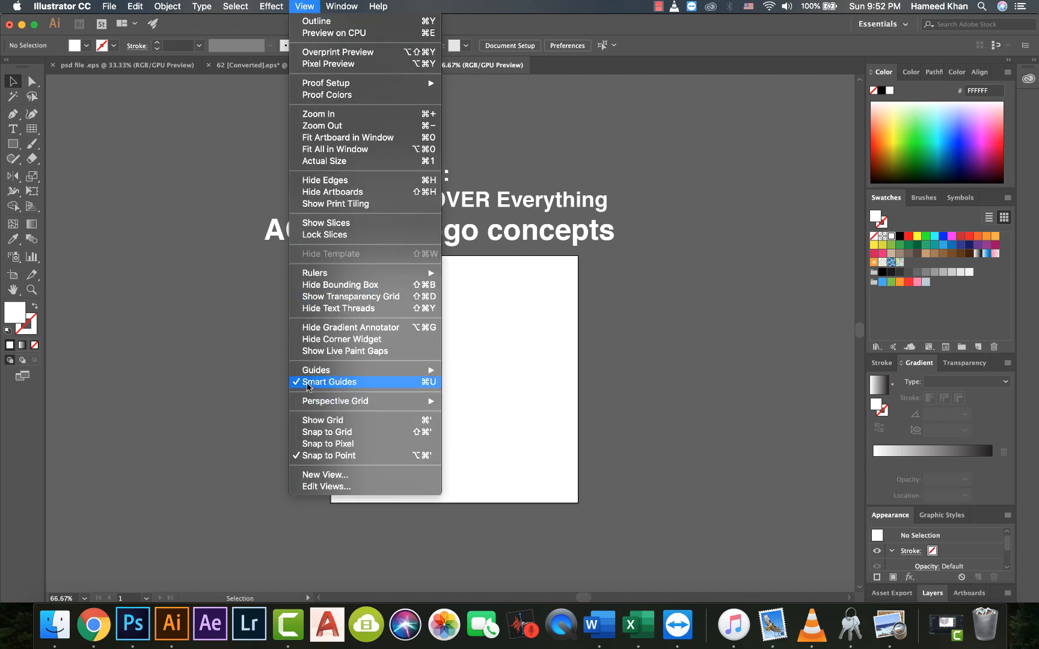
left_click(281, 437)
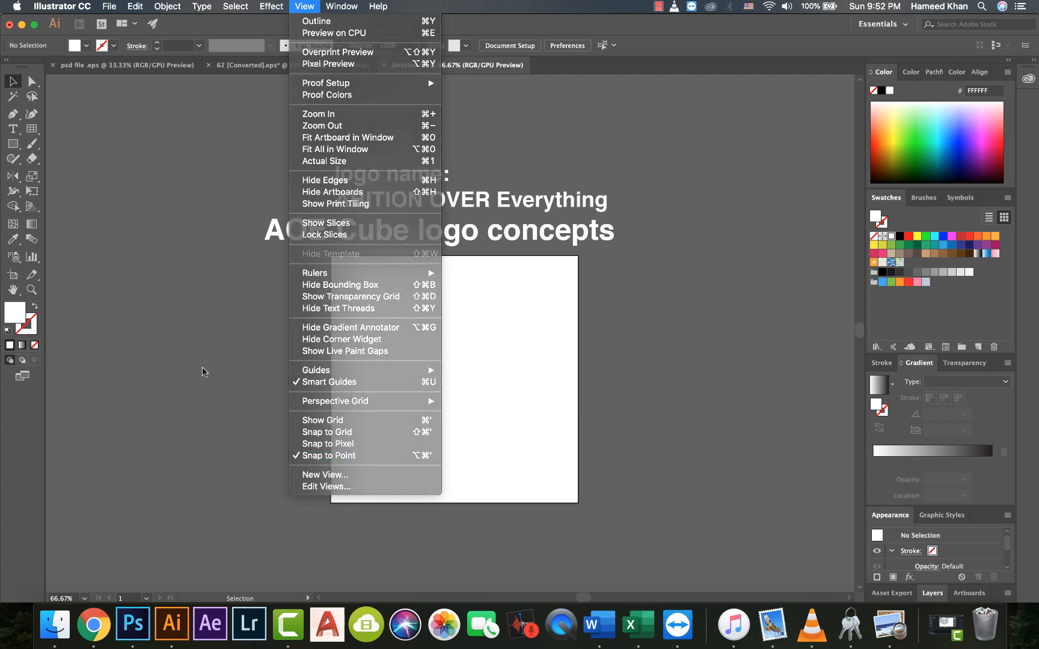
scroll(297, 350, "up", 2)
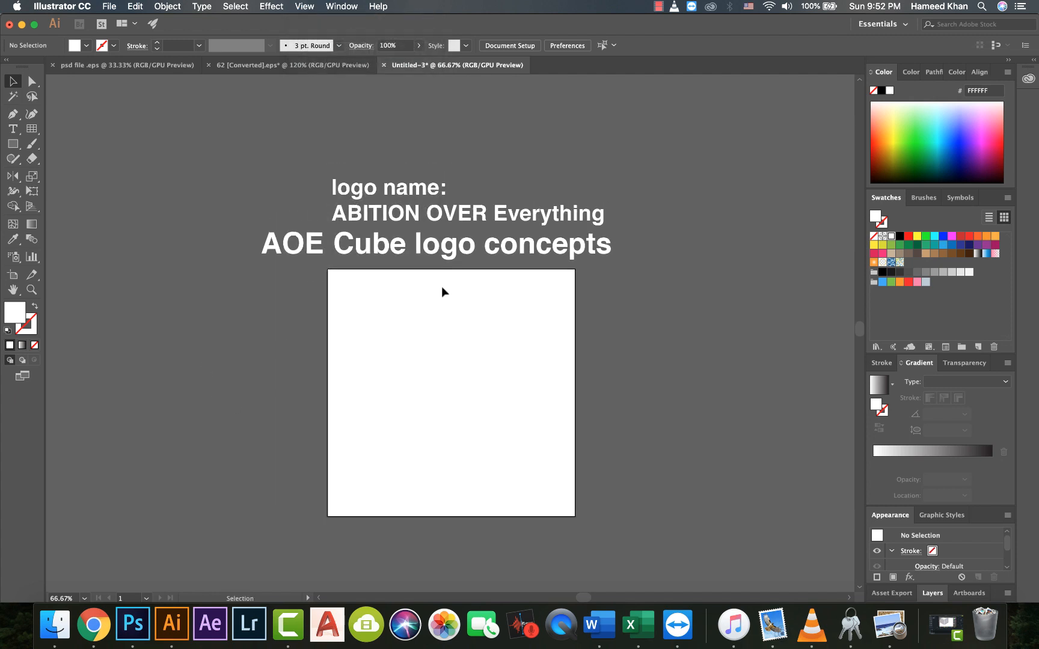
Step: Move the logo name and "AOE Cube logo concepts" text lines up, well clear of the artboard
left_click_drag(466, 302, 290, 157)
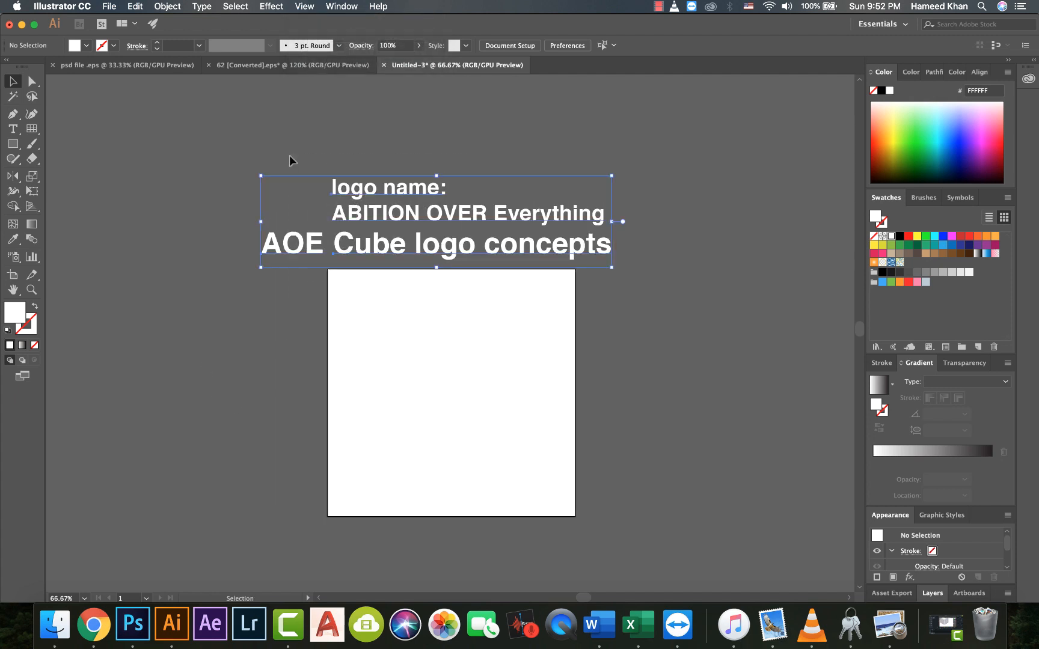
left_click_drag(513, 165, 301, 266)
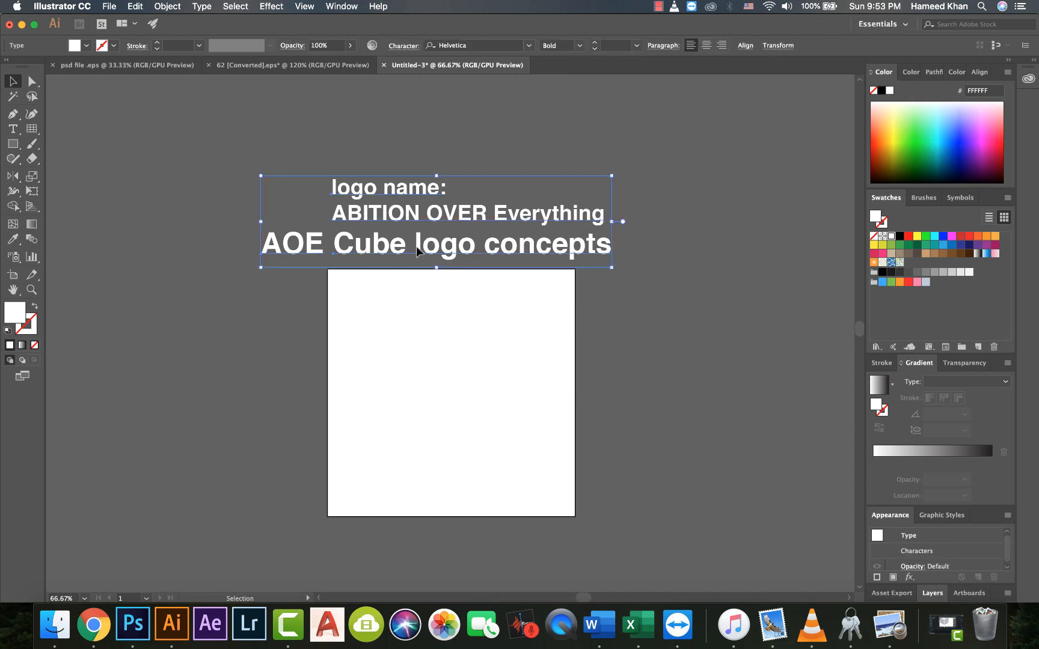
left_click_drag(417, 246, 417, 160)
left_click(398, 250)
Step: Draw a six-sided polygon from the artboard's centre, about 235 px wide and 204 px high
left_click_drag(452, 326, 409, 307)
key("super+equal")
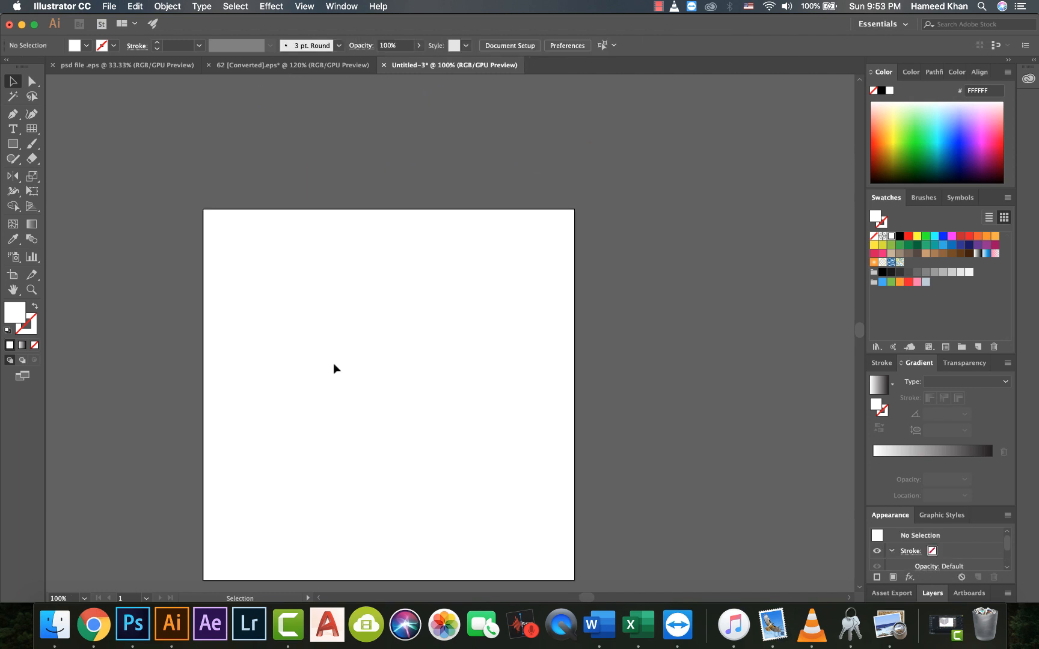
left_click_drag(328, 366, 354, 312)
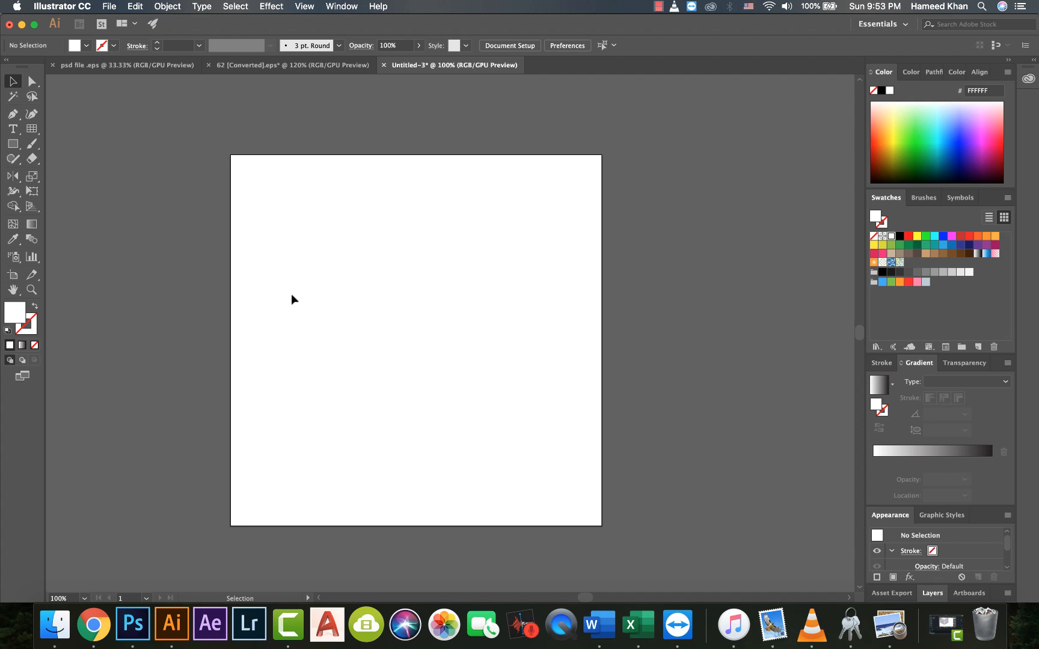
left_click(12, 145)
left_click_drag(7, 147, 56, 191)
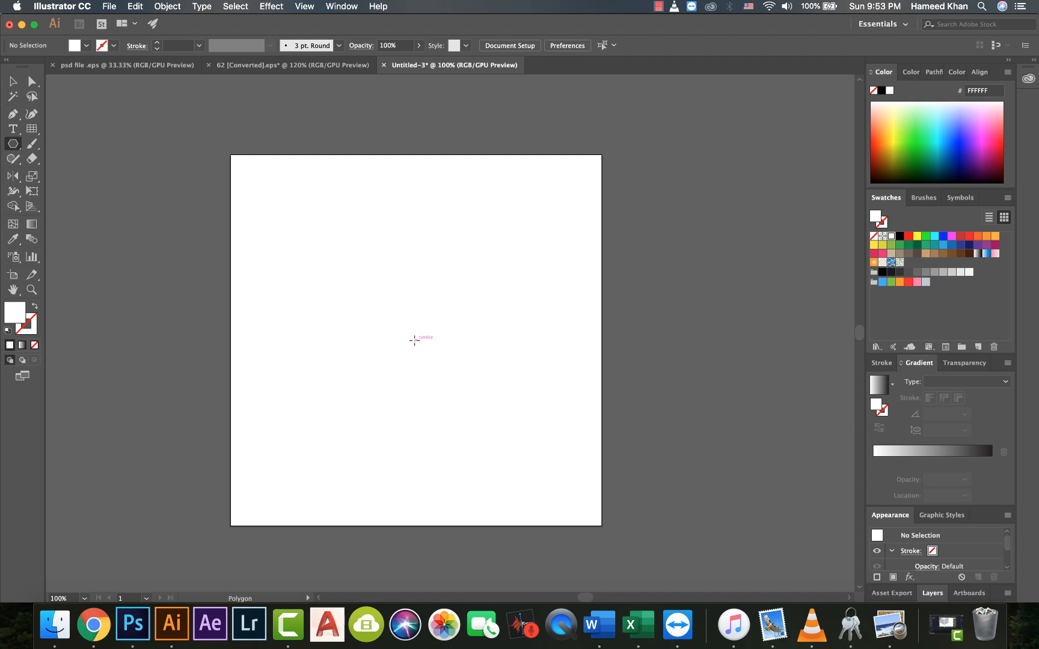
left_click_drag(416, 339, 380, 404)
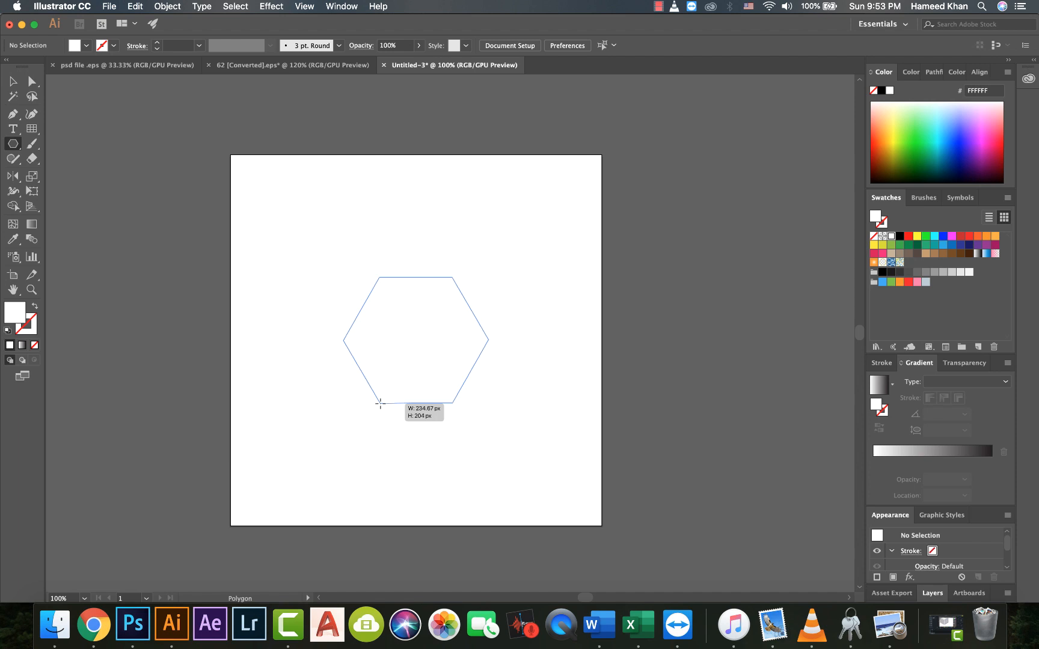
key("Down")
key("Down")
key("Down")
left_click_drag(380, 403, 380, 403)
key("Up")
key("Up")
key("Up")
key("Up")
key("Up")
key("Up")
key("Down")
key("Down")
key("Down")
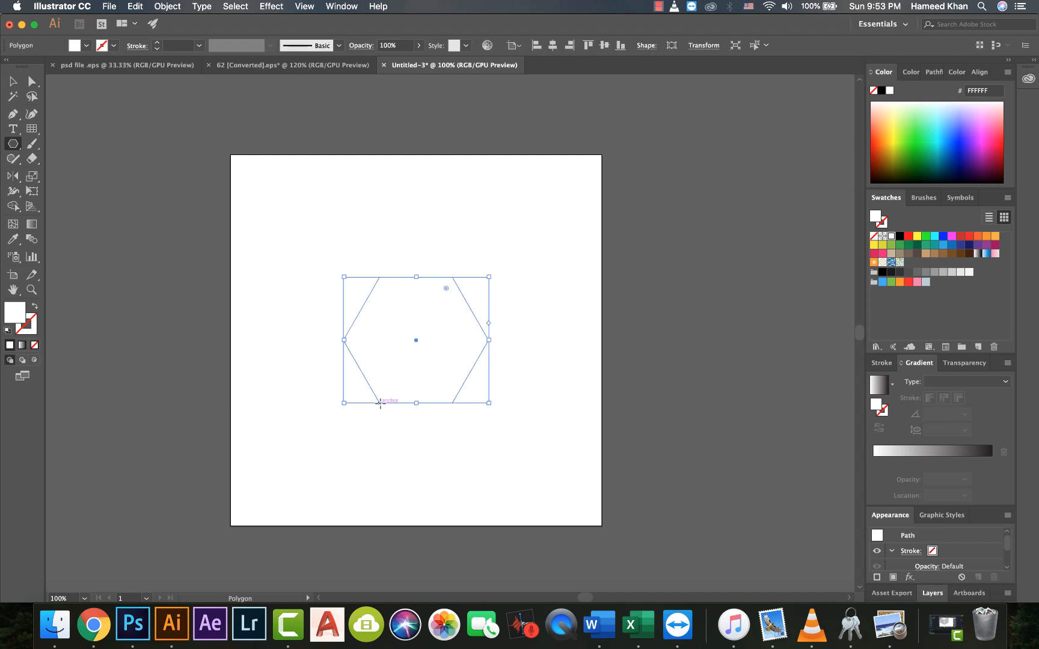
Step: Rotate the hexagon so its corners point straight up and down, and fill it with black
key("v")
left_click_drag(337, 270, 352, 456)
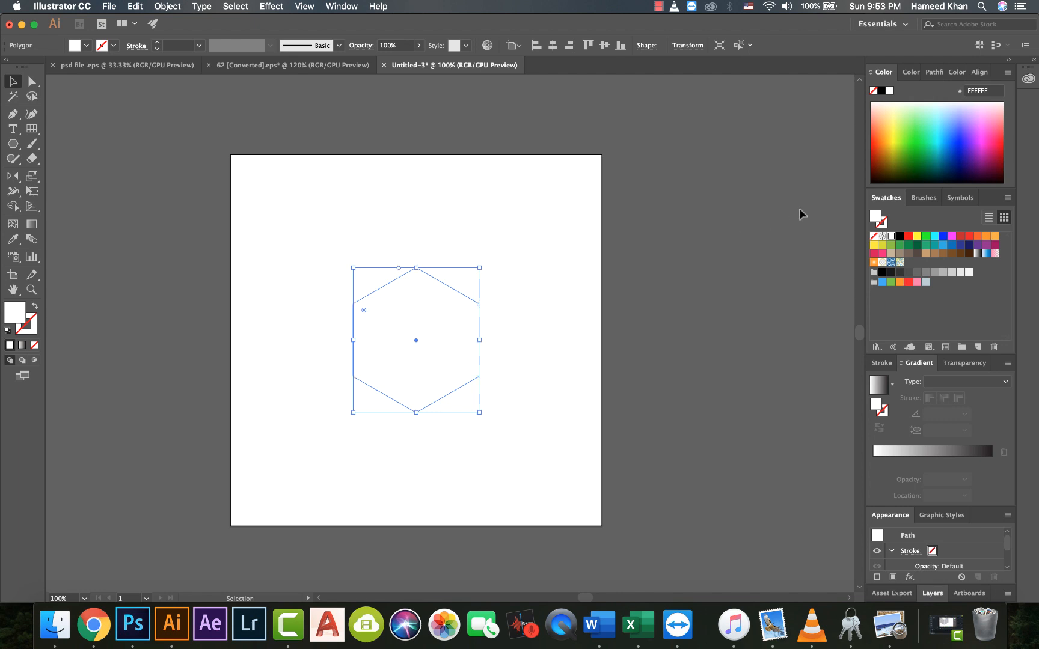
left_click(900, 237)
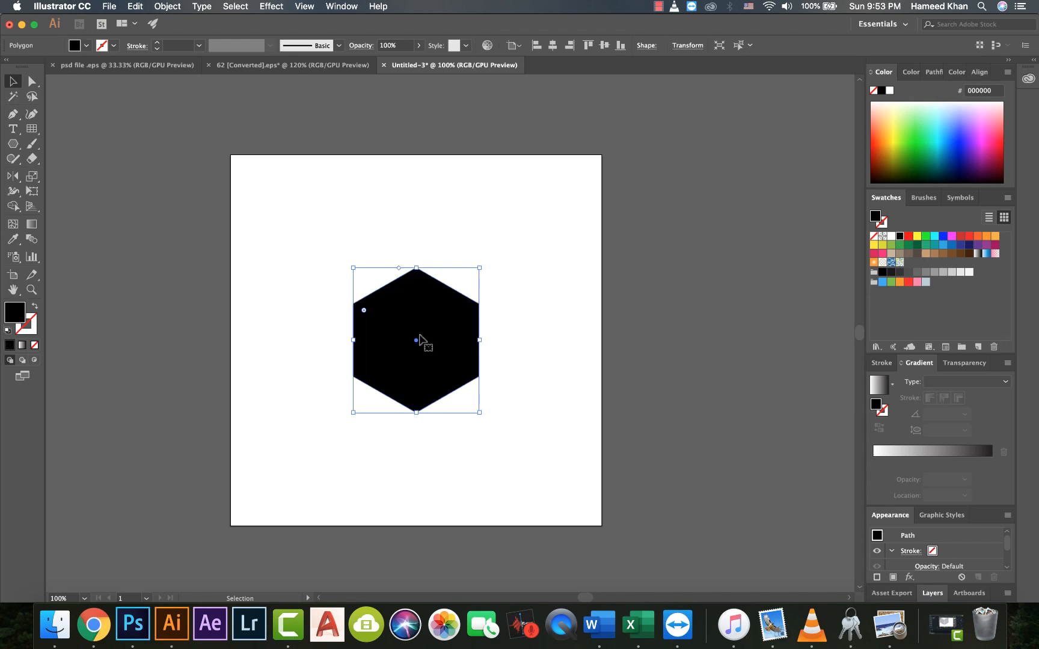
Step: Duplicate the black hexagon straight upward so the copy's lowest corner meets the original's centre
left_click_drag(421, 322, 399, 301)
left_click(263, 309)
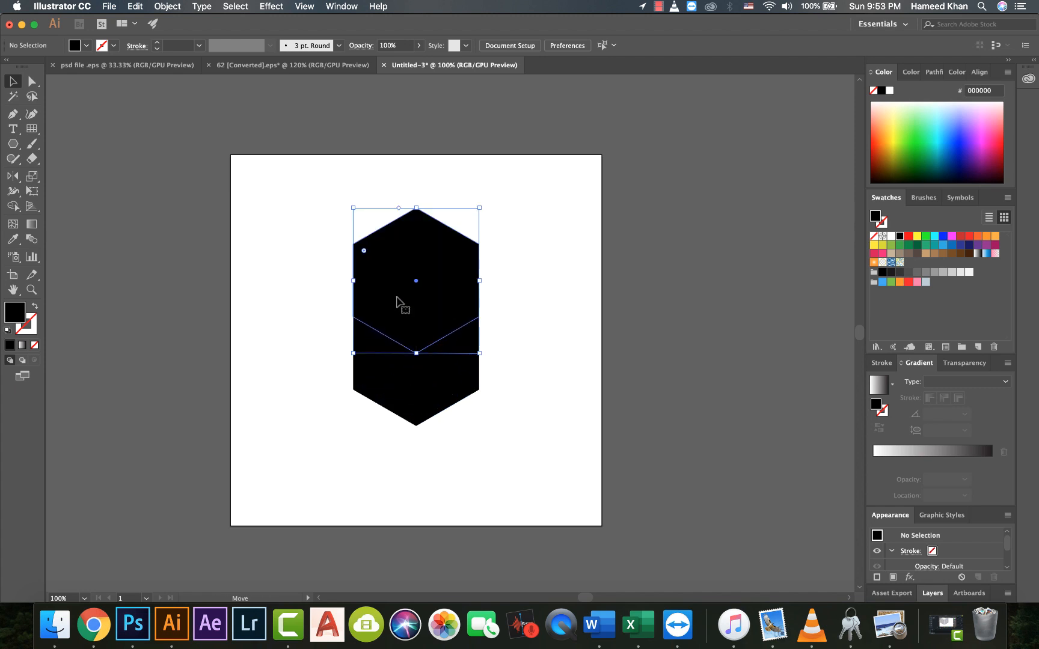
Step: Divide the two overlapping hexagons with Pathfinder and ungroup the resulting pieces
left_click_drag(236, 242, 469, 411)
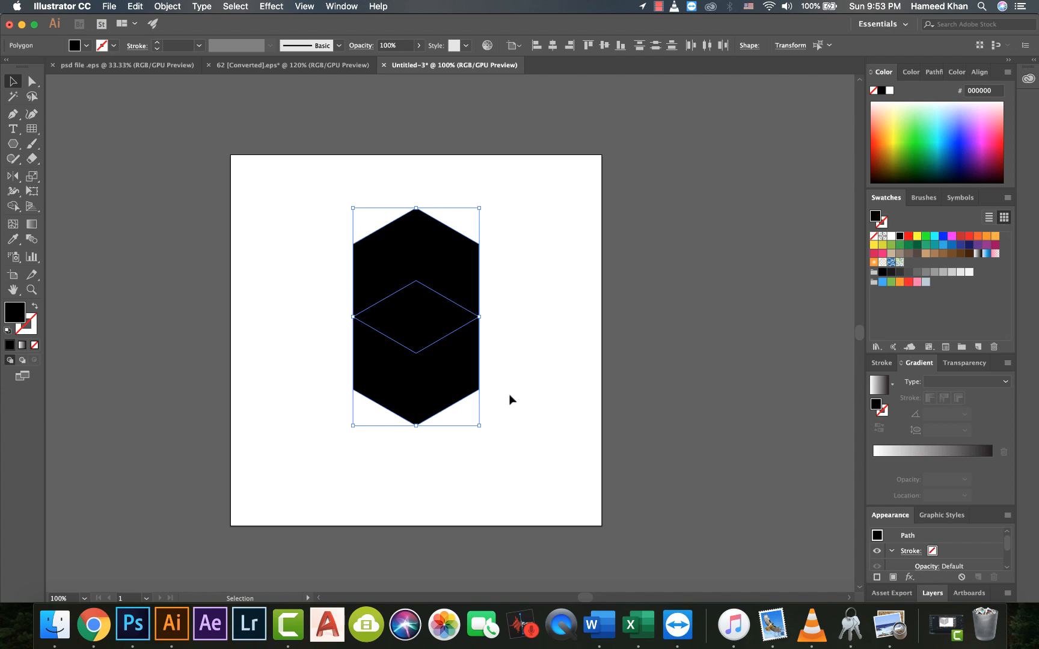
left_click(933, 72)
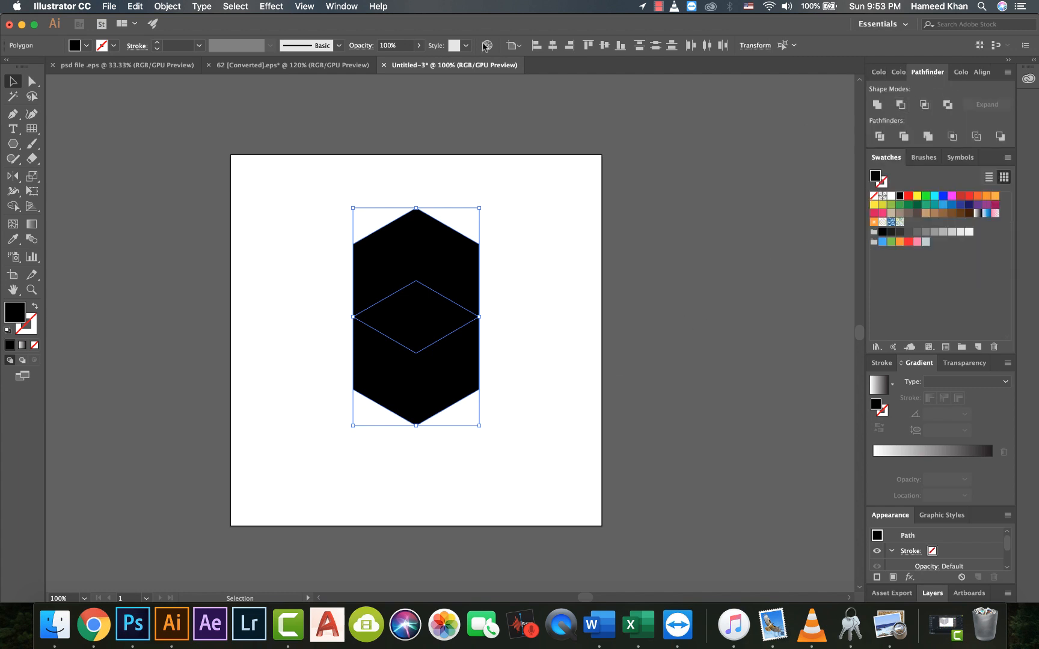
left_click(343, 7)
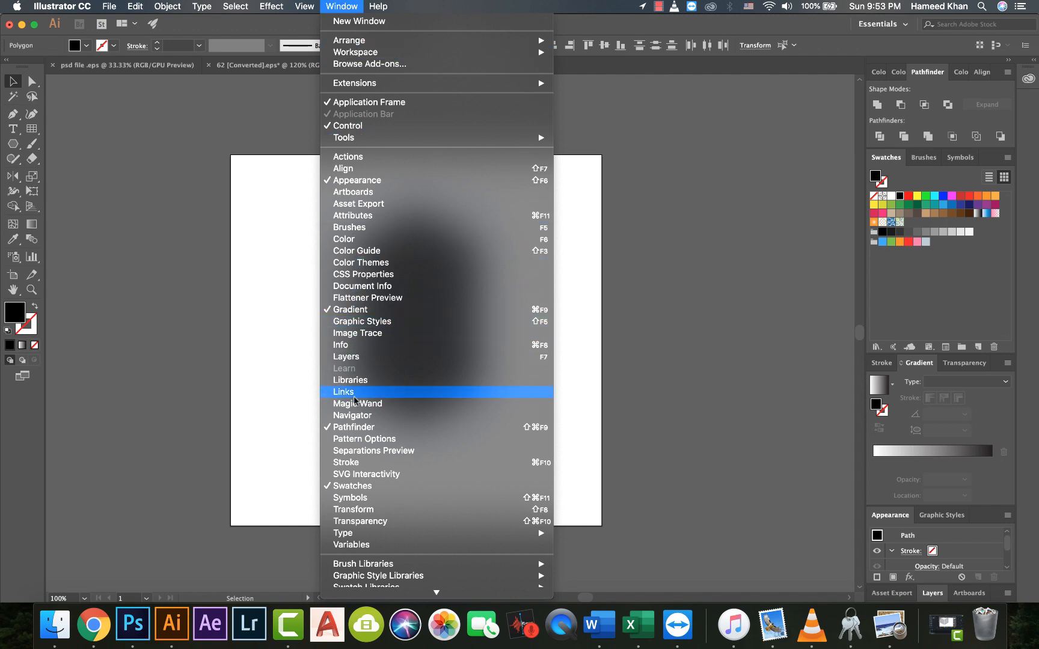
left_click(651, 283)
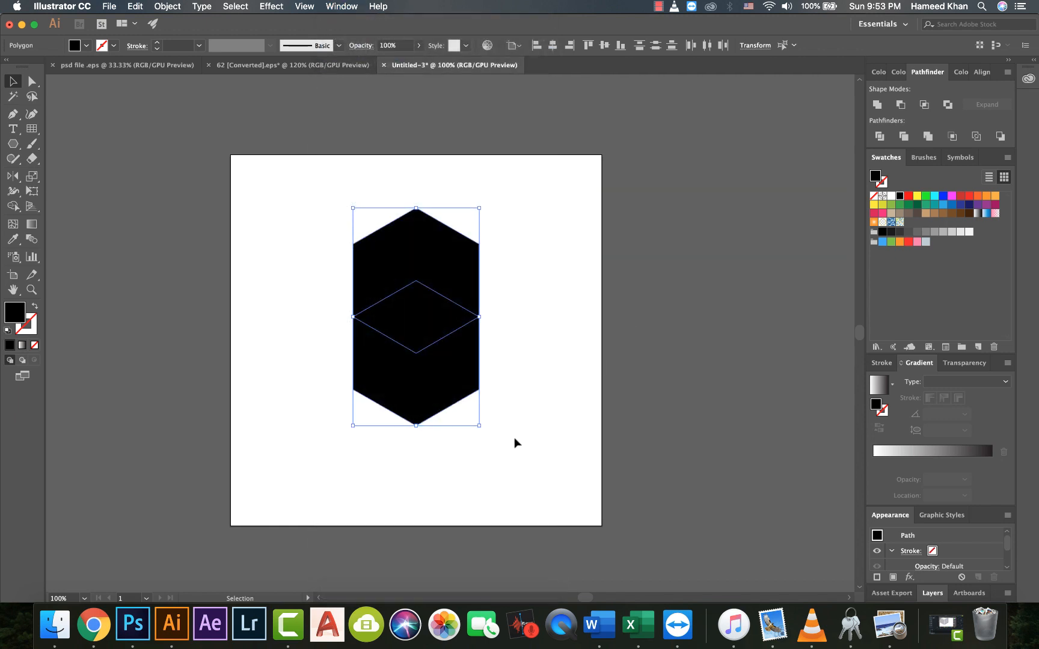
left_click(879, 136)
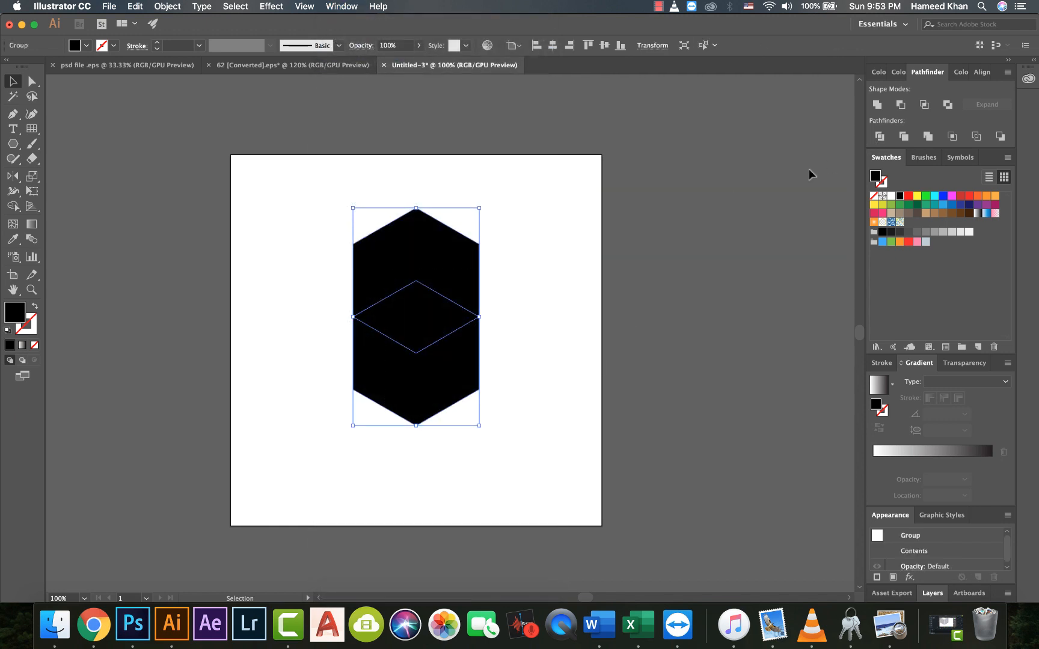
right_click(410, 259)
left_click(434, 352)
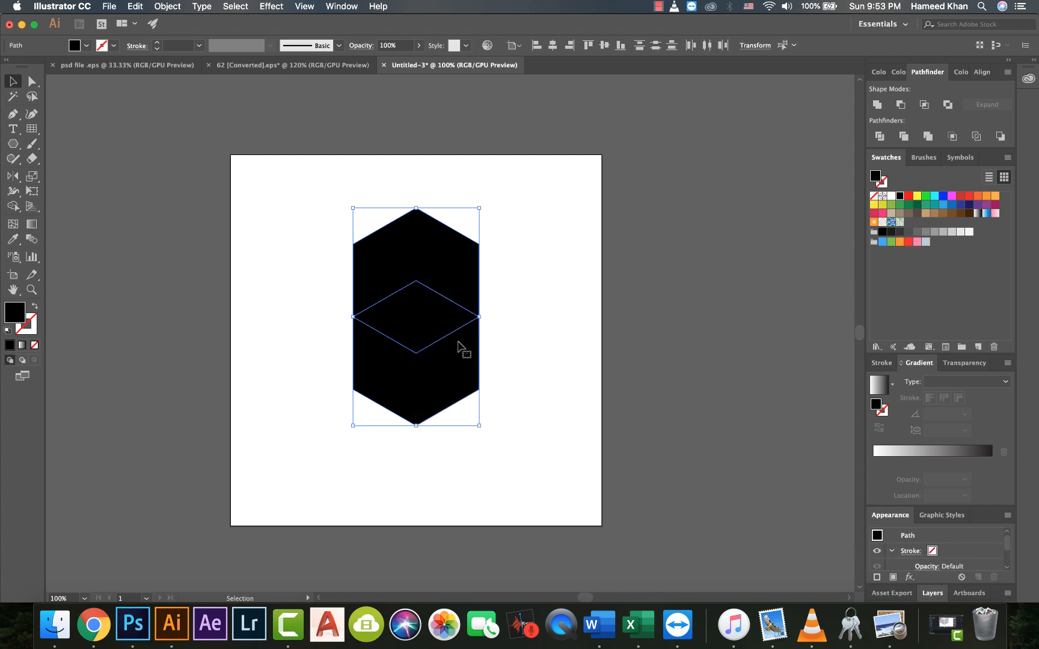
Step: Delete the piece above the overlap diamond, keeping the diamond and the lower piece as a cube shape
left_click(575, 285)
left_click(443, 259)
key("Delete")
left_click(424, 313)
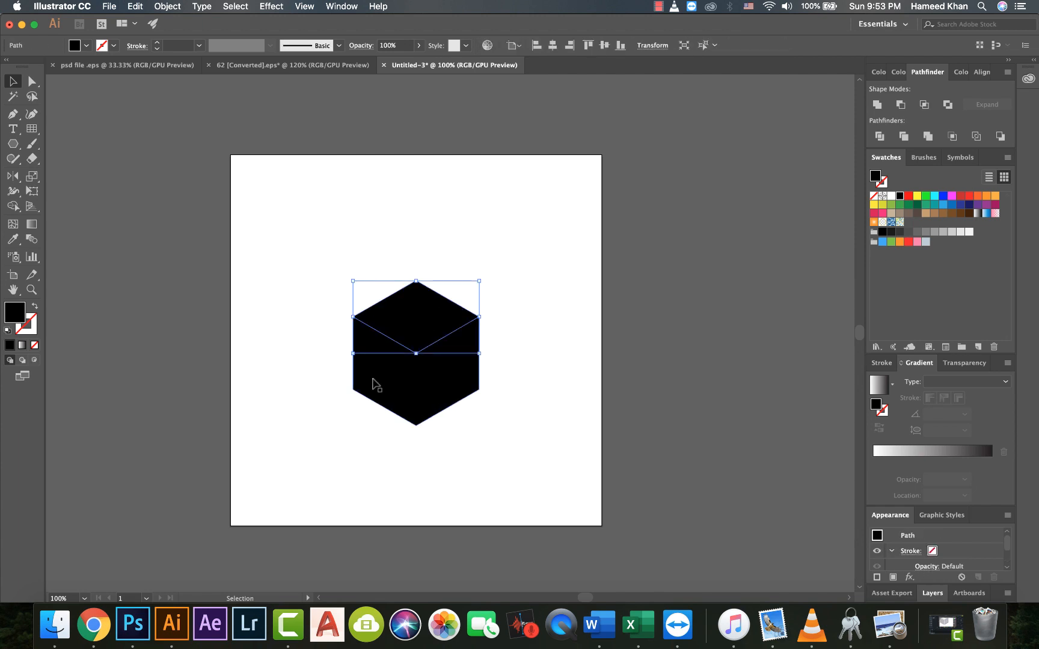
left_click(372, 383)
left_click(554, 309)
Step: Draw a vertical Pen path about 147 px long from the cube's bottom corner up past its centre corner
key("super+equal")
key("super+equal")
key("super+equal")
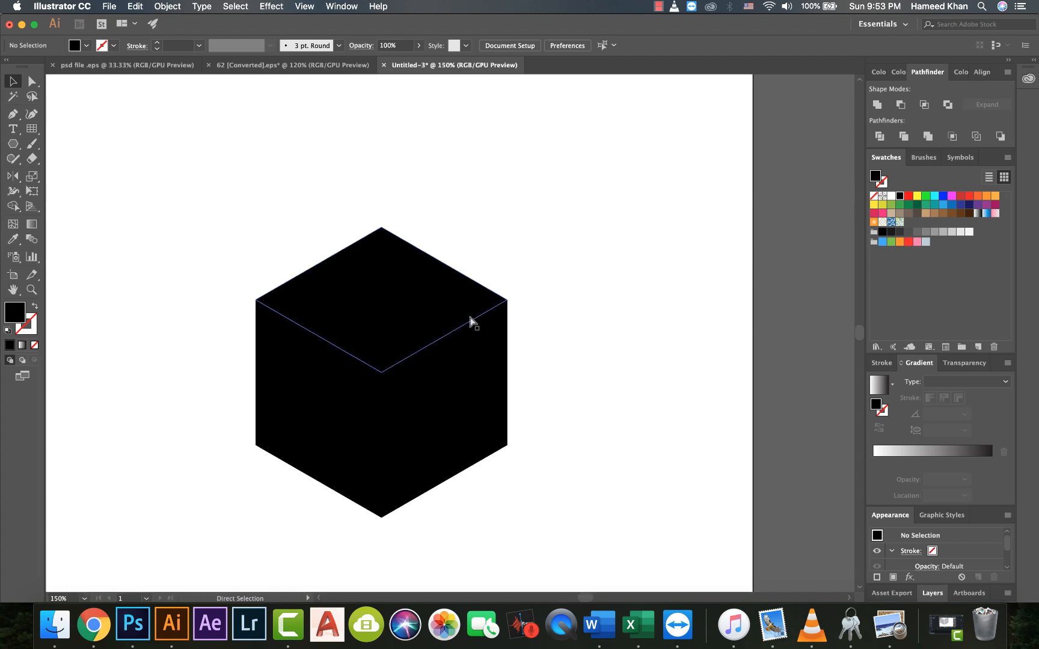
left_click_drag(370, 377, 451, 277)
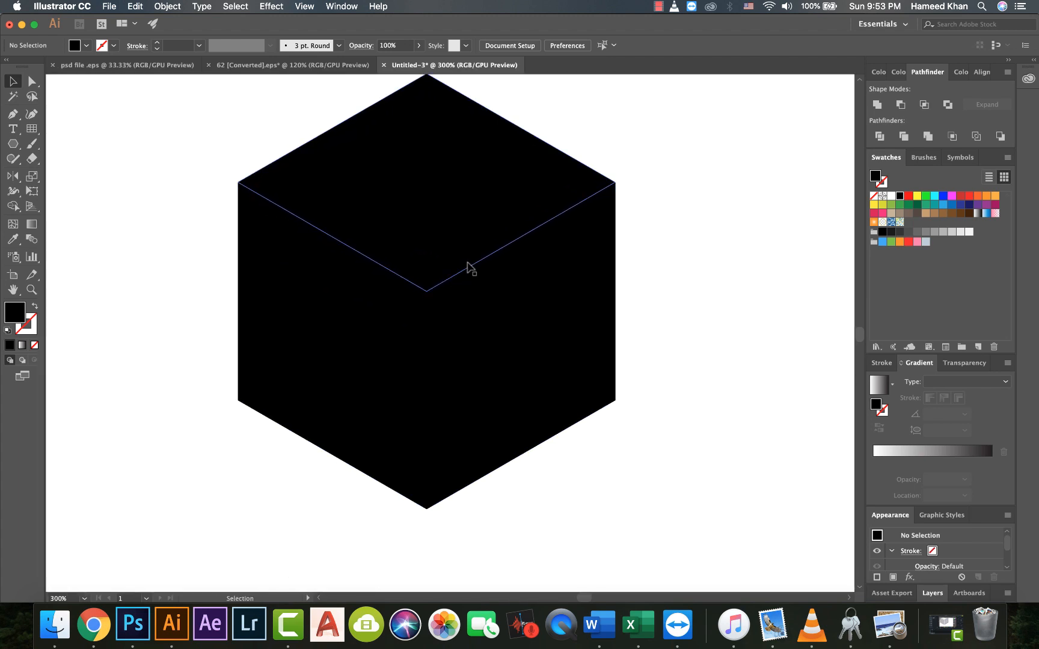
key("p")
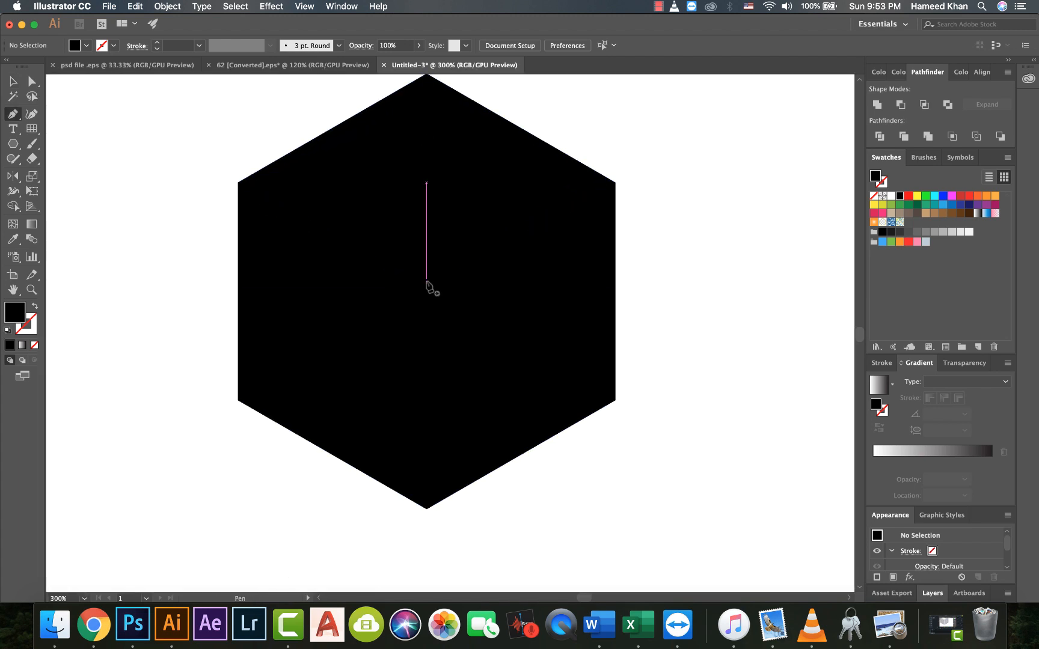
left_click(427, 510)
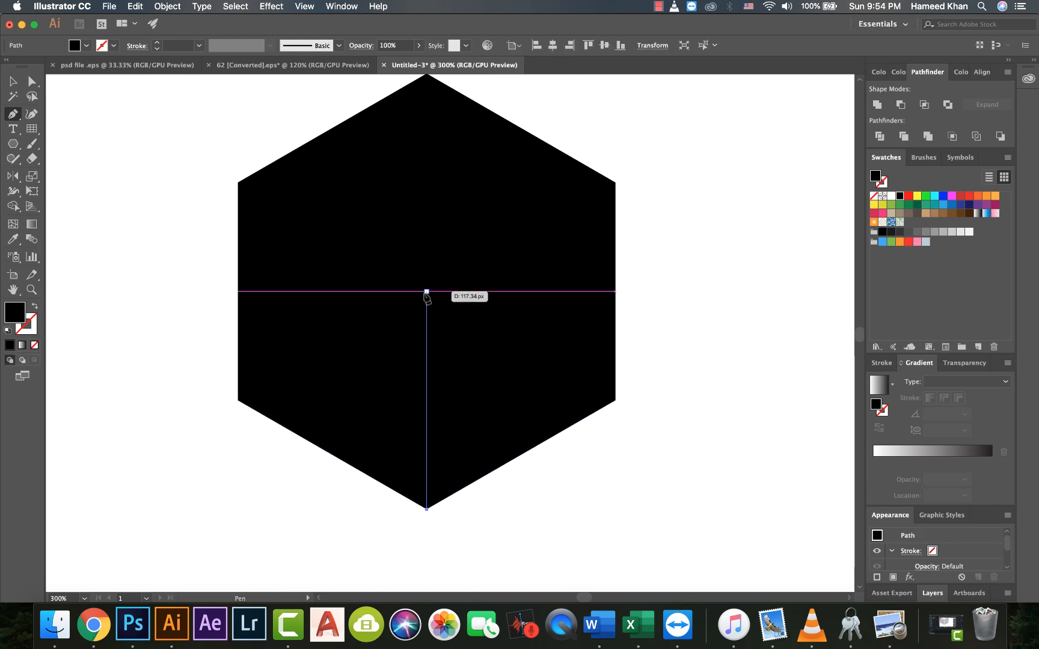
left_click(428, 292)
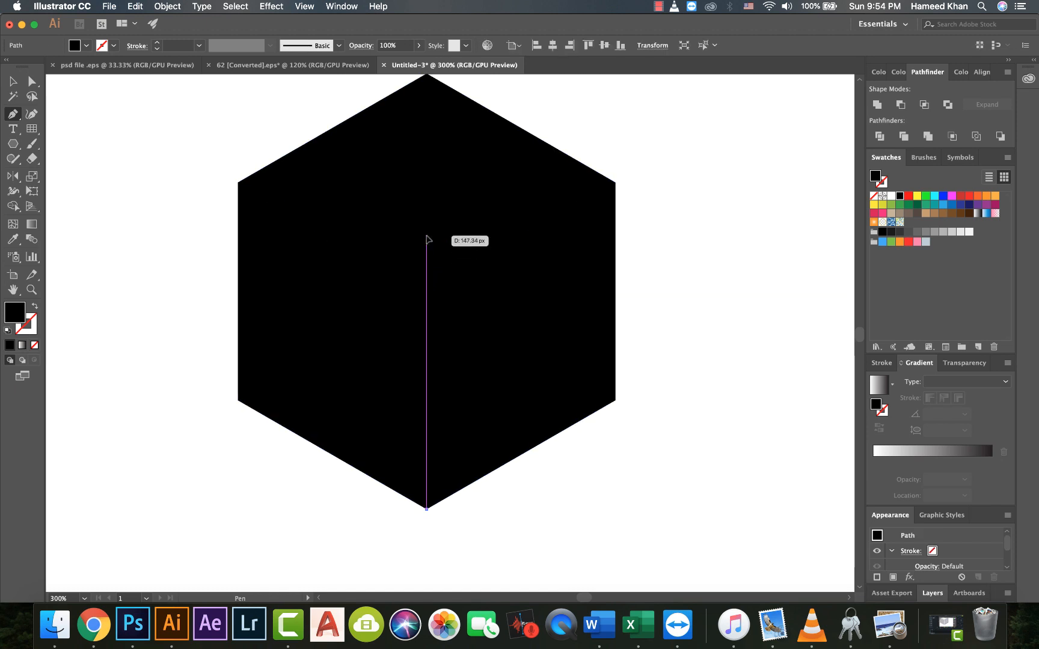
Step: Divide the cube's lower piece along the vertical path into left and right faces, and ungroup them
key("v")
left_click(375, 453)
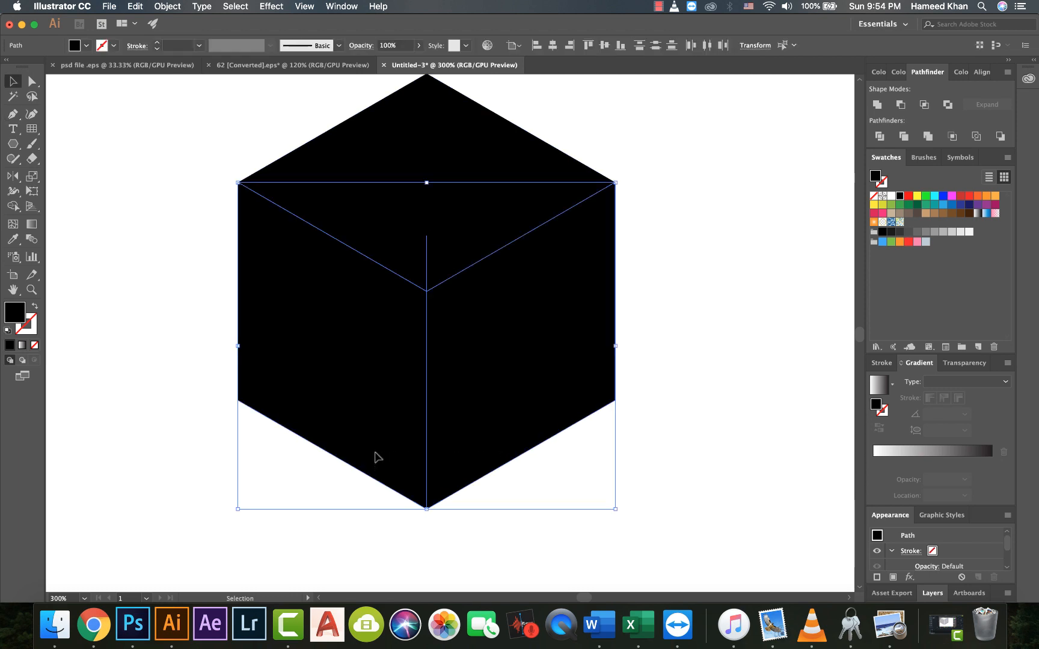
left_click(880, 137)
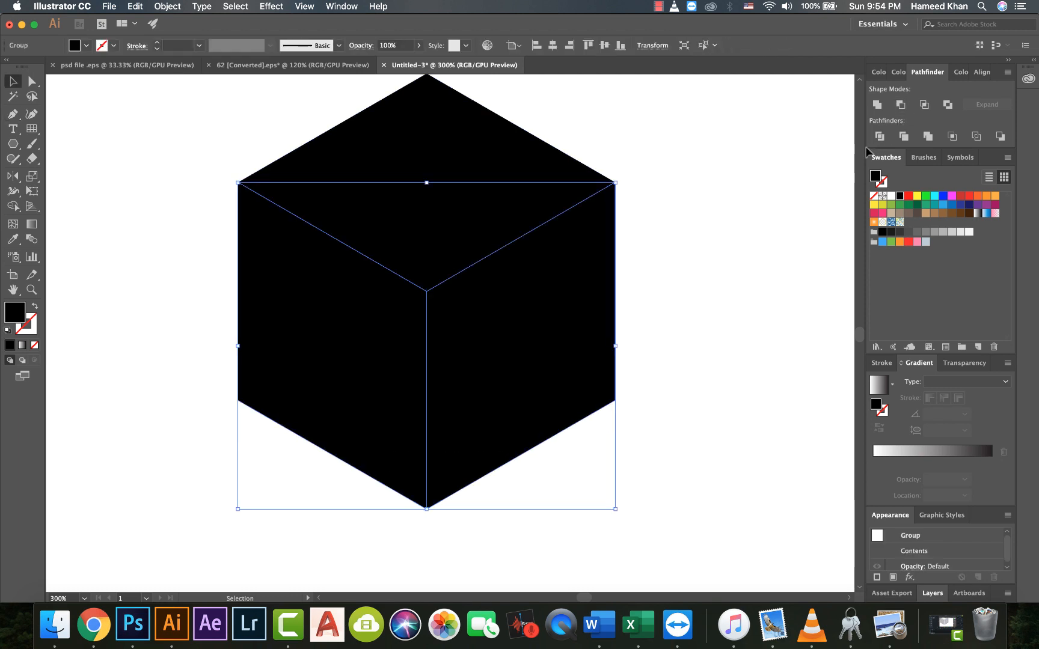
key("super+shift+a")
right_click(506, 308)
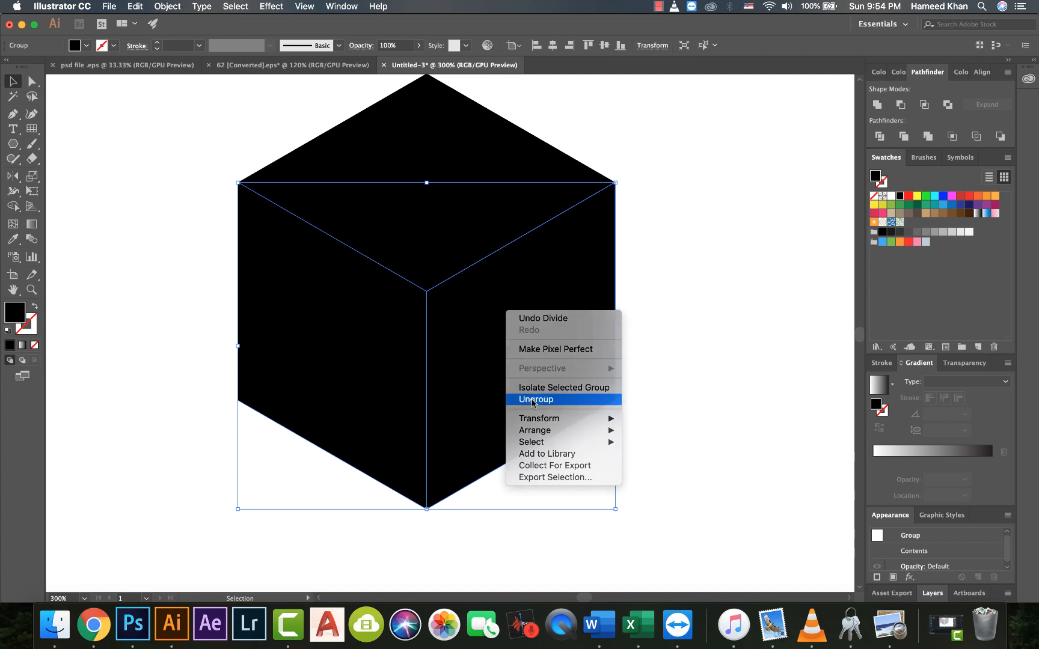
left_click(535, 398)
left_click(692, 310)
left_click(529, 329)
left_click(378, 311)
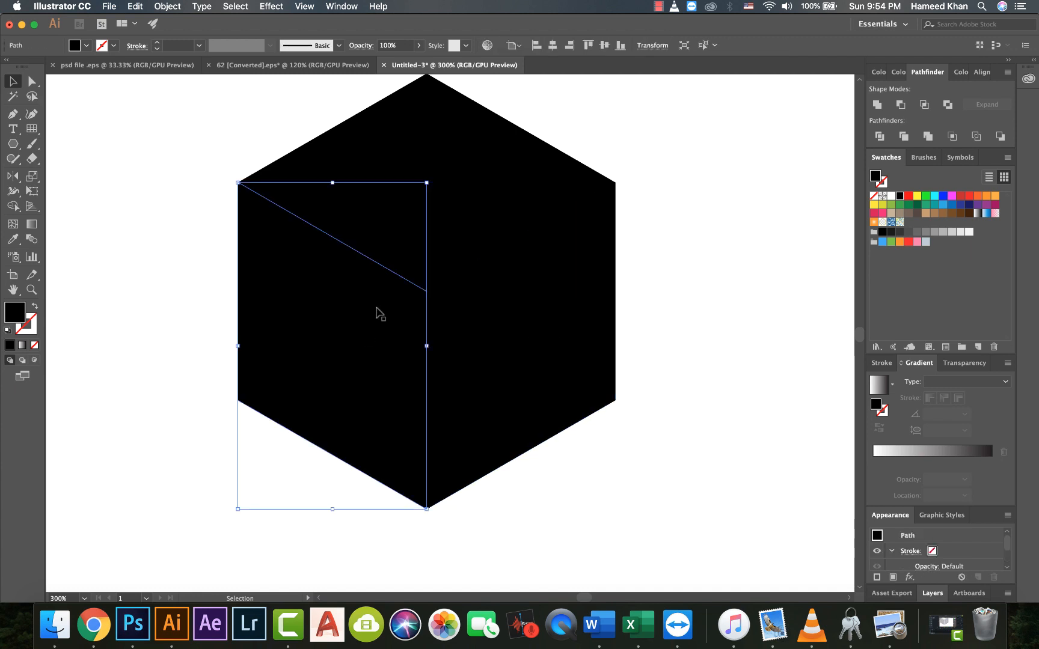
left_click(421, 239)
Step: Select all three faces of the cube
key("super+minus")
key("super+minus")
key("super+a")
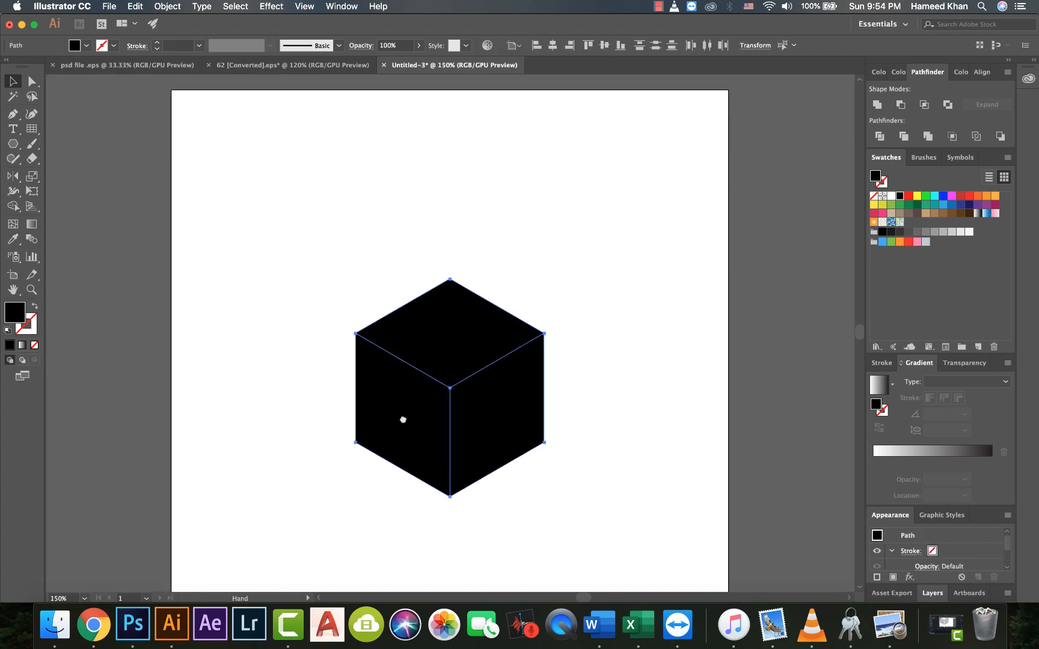
left_click_drag(402, 419, 397, 394)
key("super+minus")
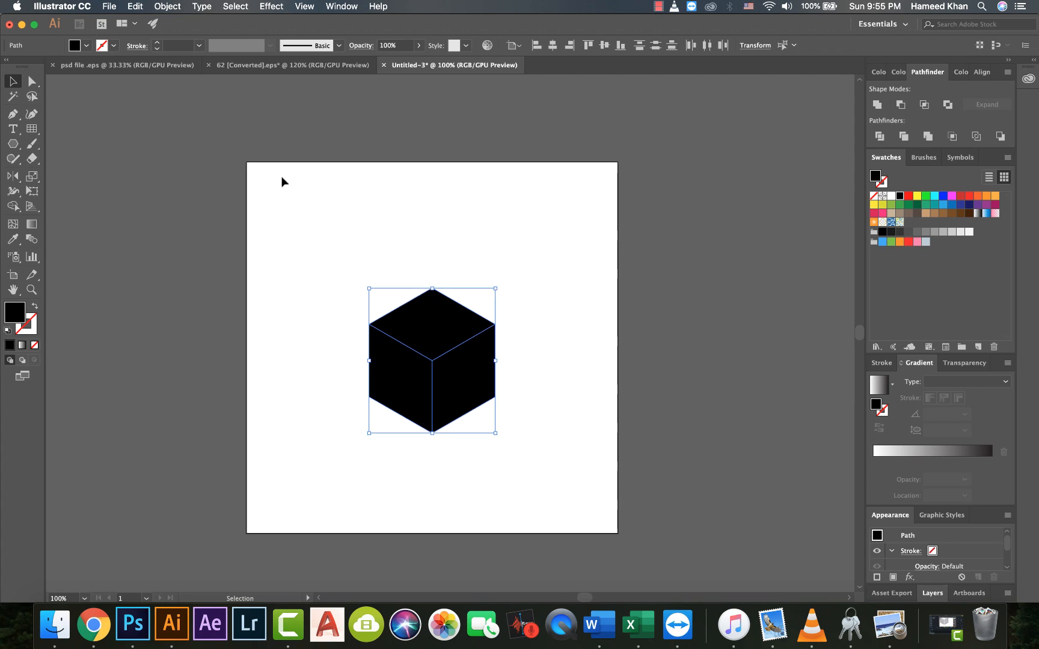
left_click(35, 307)
left_click(294, 241)
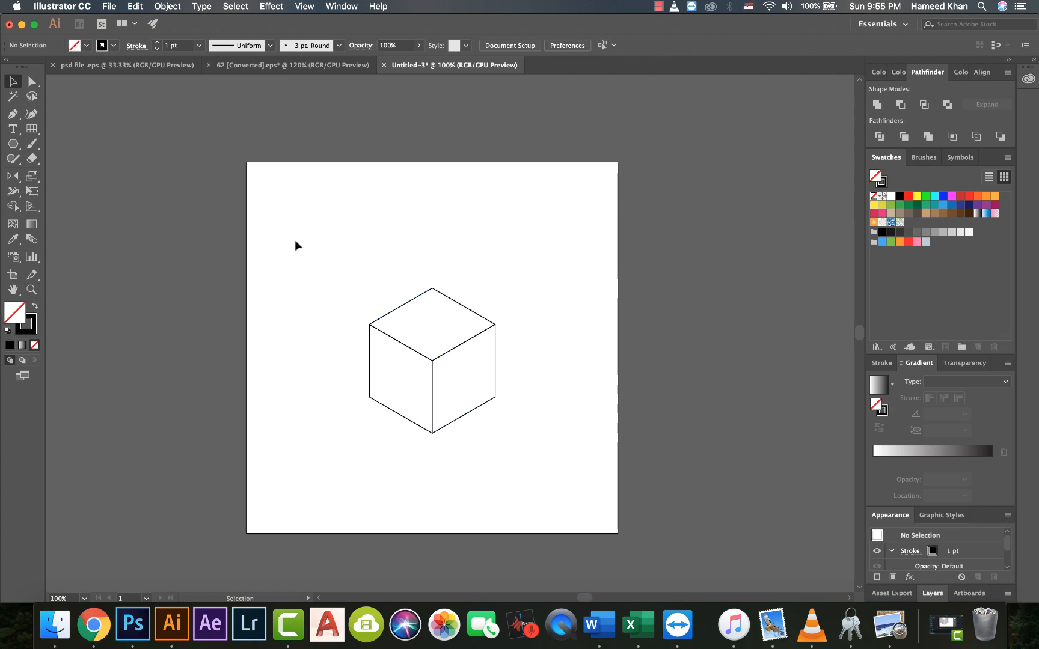
left_click_drag(294, 235, 546, 491)
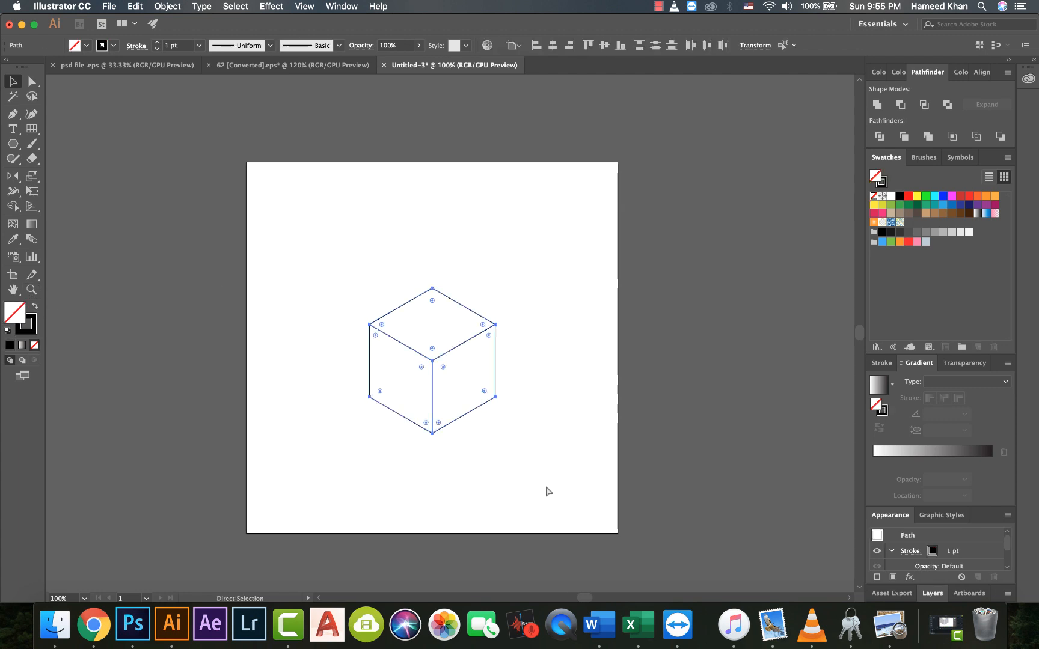
key("shift+x")
Step: Offset the paths of all three cube faces by -5 px with Miter joins and a miter limit of 4
left_click(167, 6)
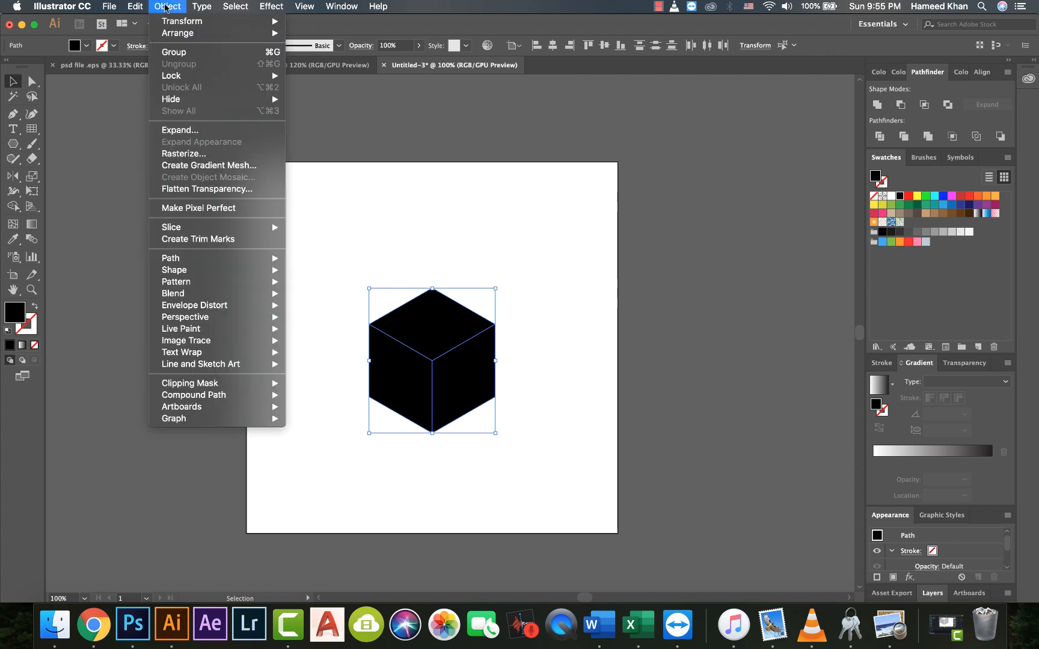
mouse_move(175, 258)
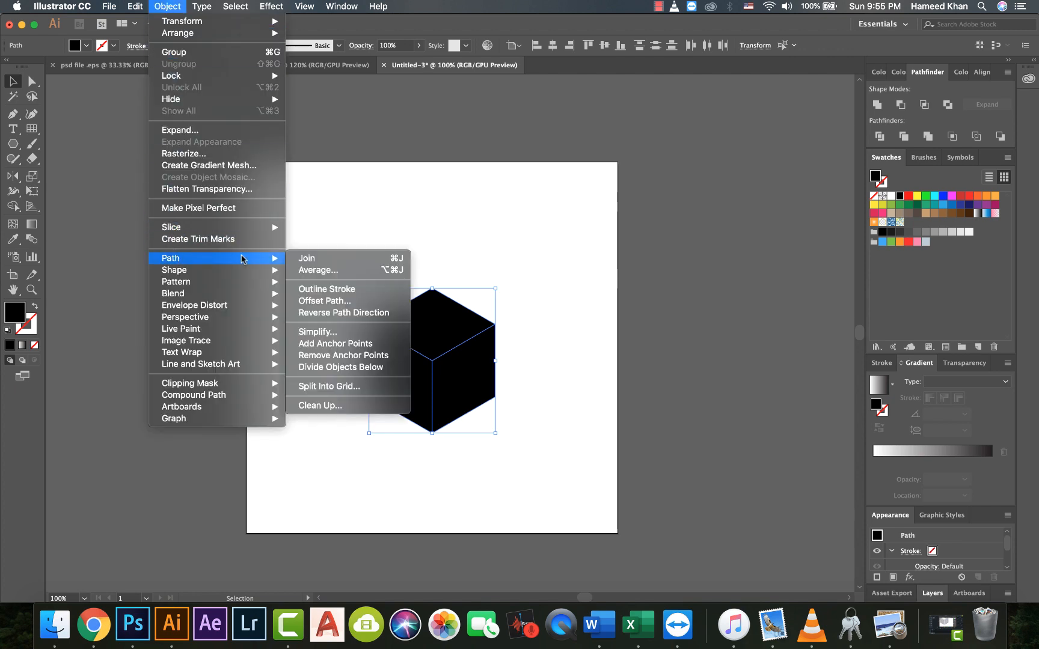
left_click(315, 303)
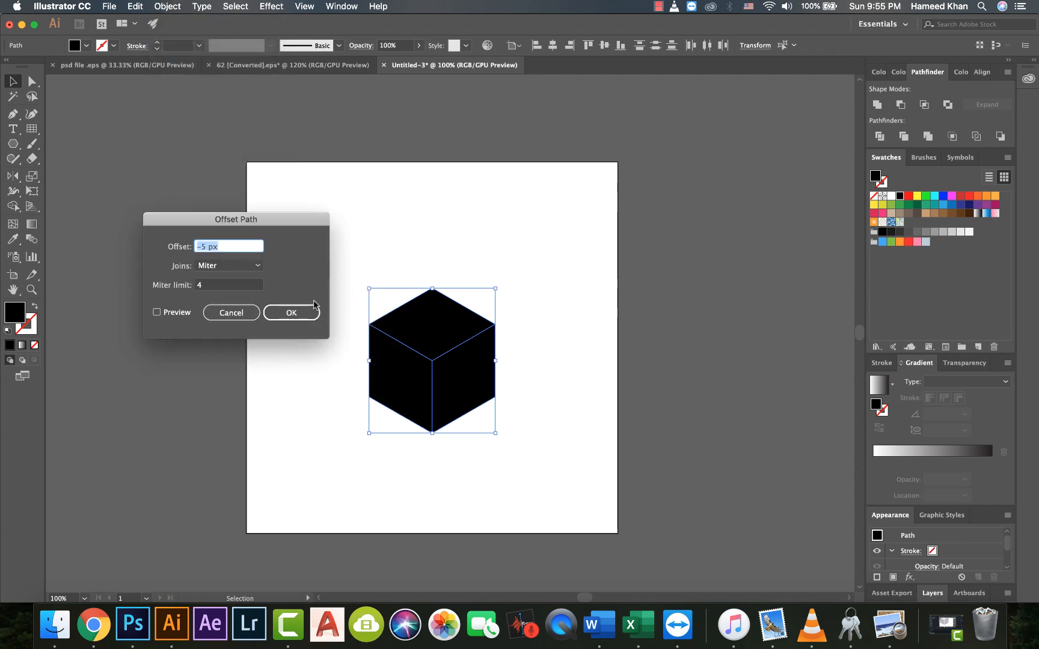
left_click(157, 312)
left_click_drag(215, 222, 422, 158)
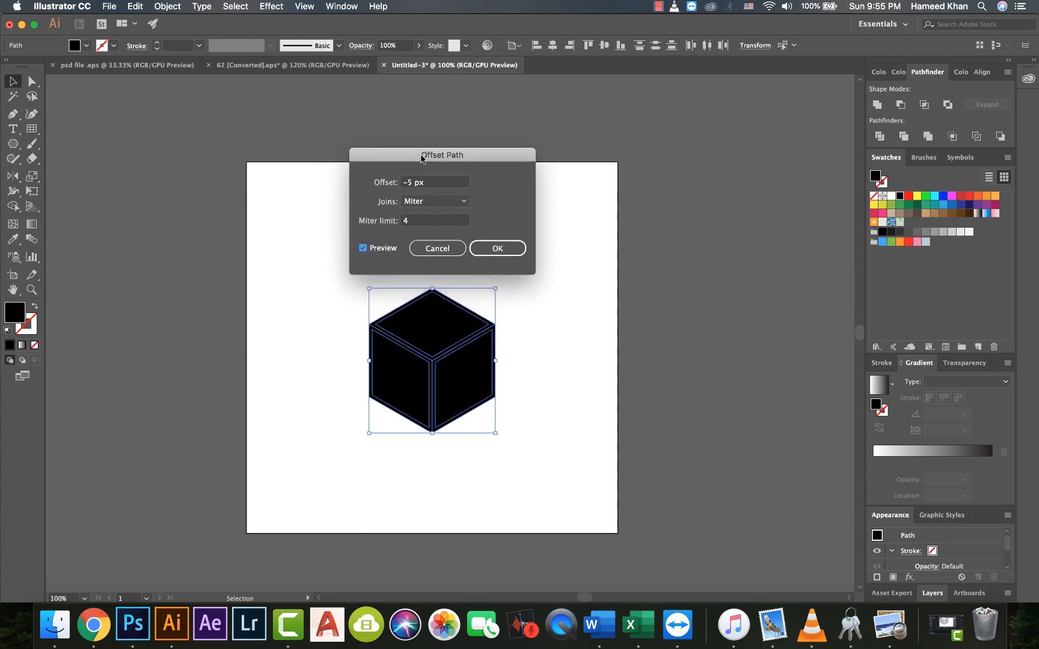
left_click(415, 203)
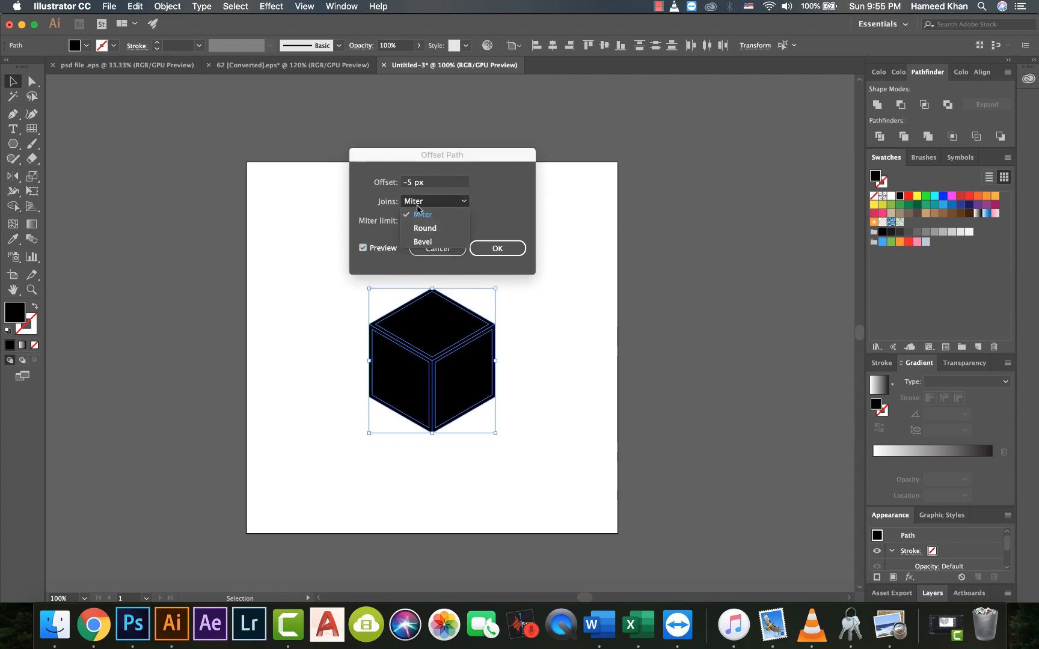
left_click(421, 215)
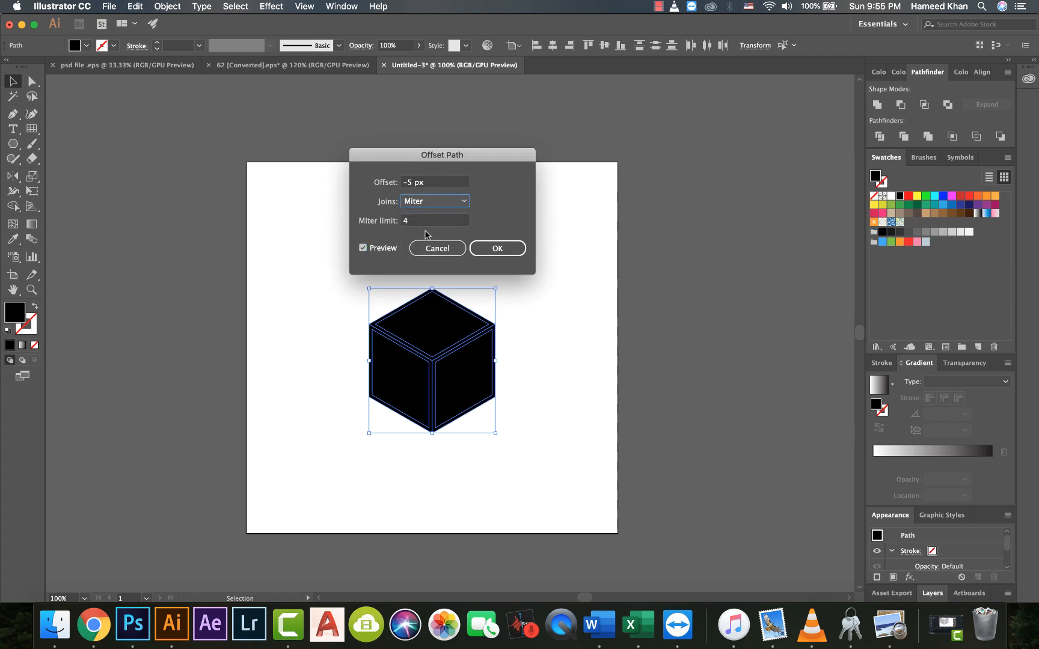
left_click(490, 247)
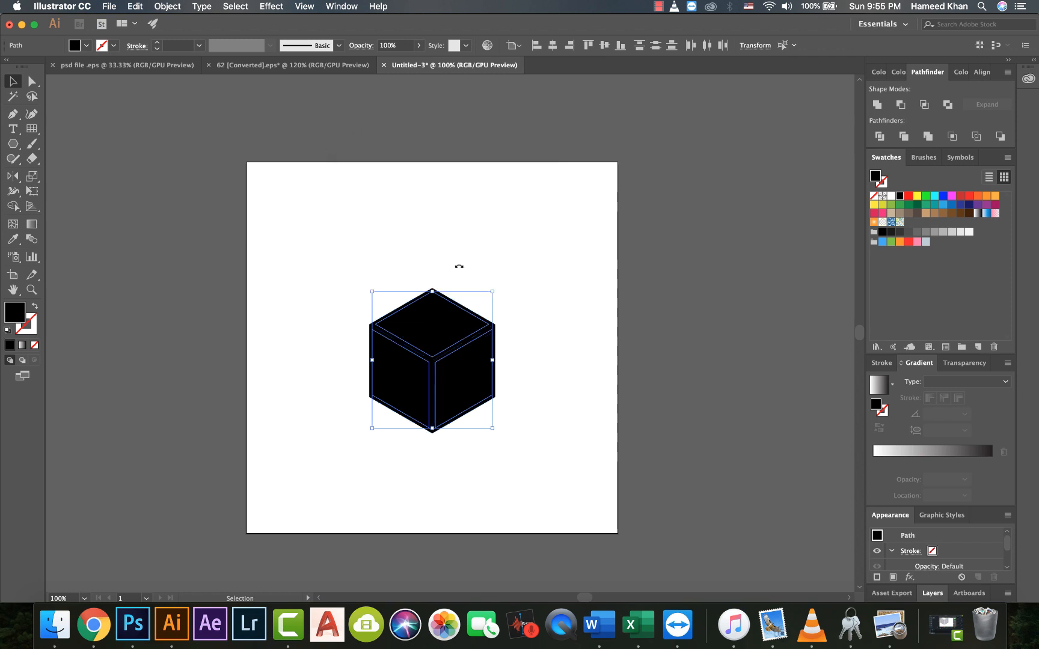
Step: Delete the original larger faces, keeping the inset copies, and place the inset cube near the artboard's centre
left_click_drag(419, 325, 213, 331)
left_click_drag(358, 253, 548, 484)
key("Delete")
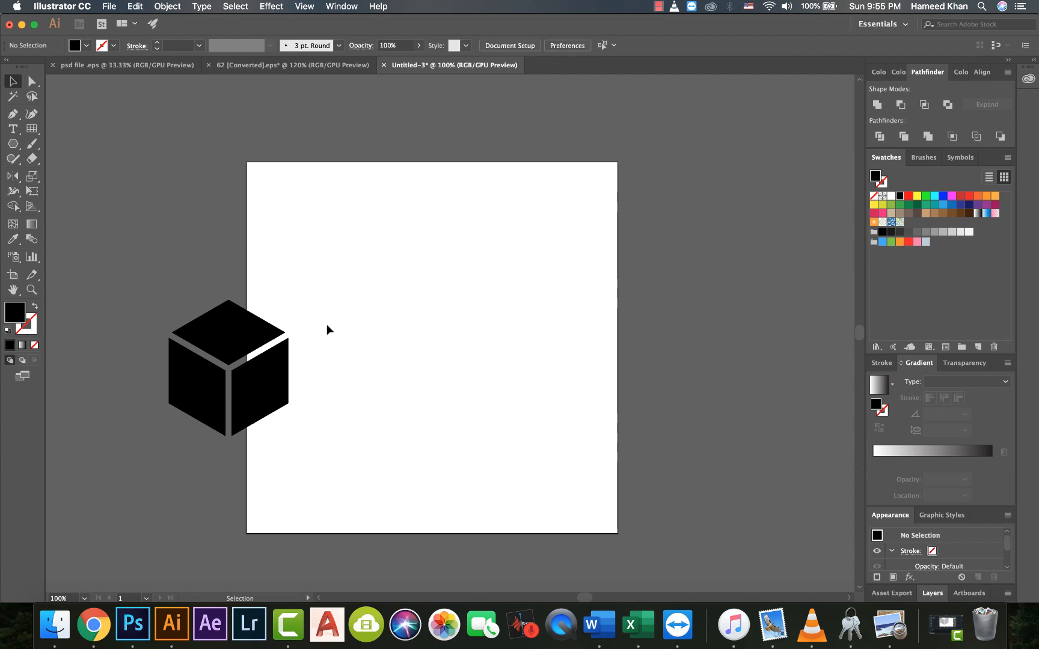
left_click_drag(340, 267, 381, 364)
left_click(318, 229)
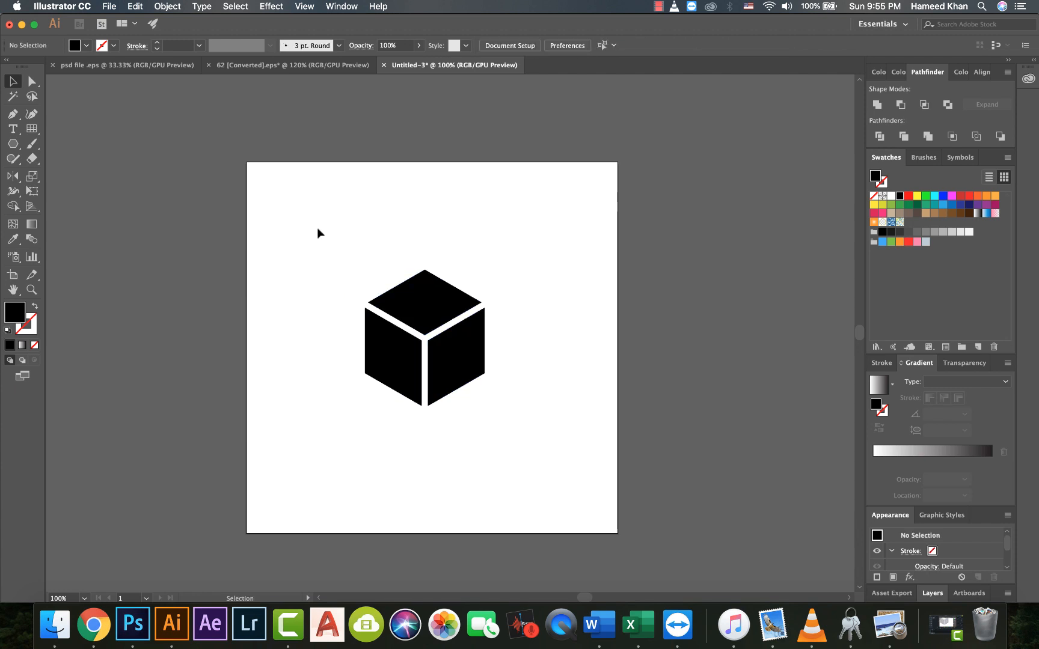
Step: Draw a rectangular grid with 8 horizontal and 8 vertical dividers from the upper-left corner of the cube's left face
key("super+plus")
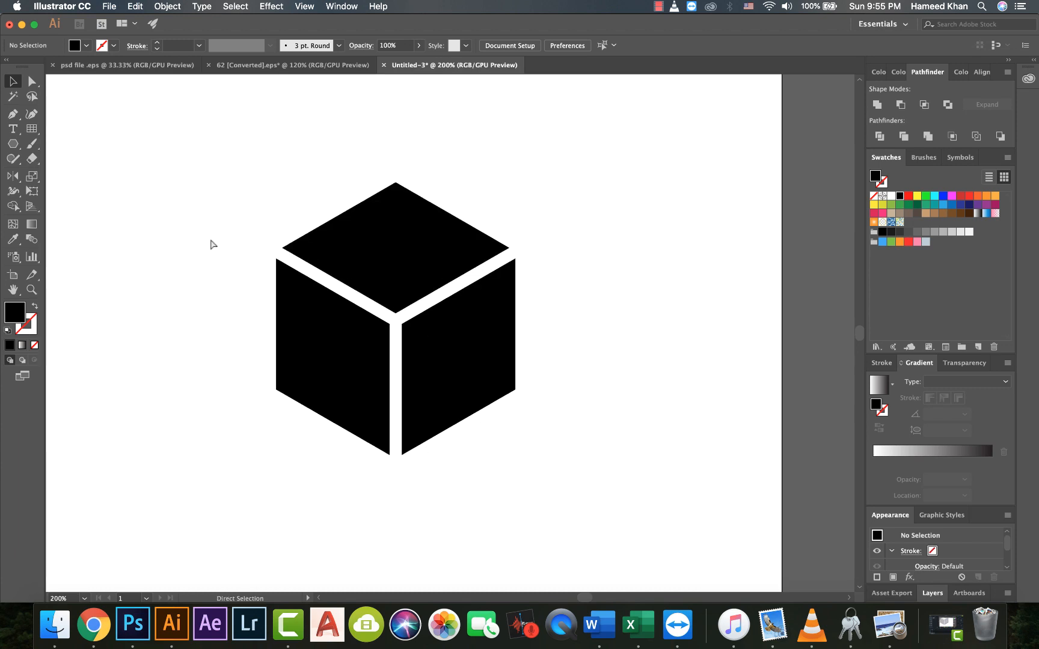
key("super+plus")
left_click_drag(151, 301, 206, 325)
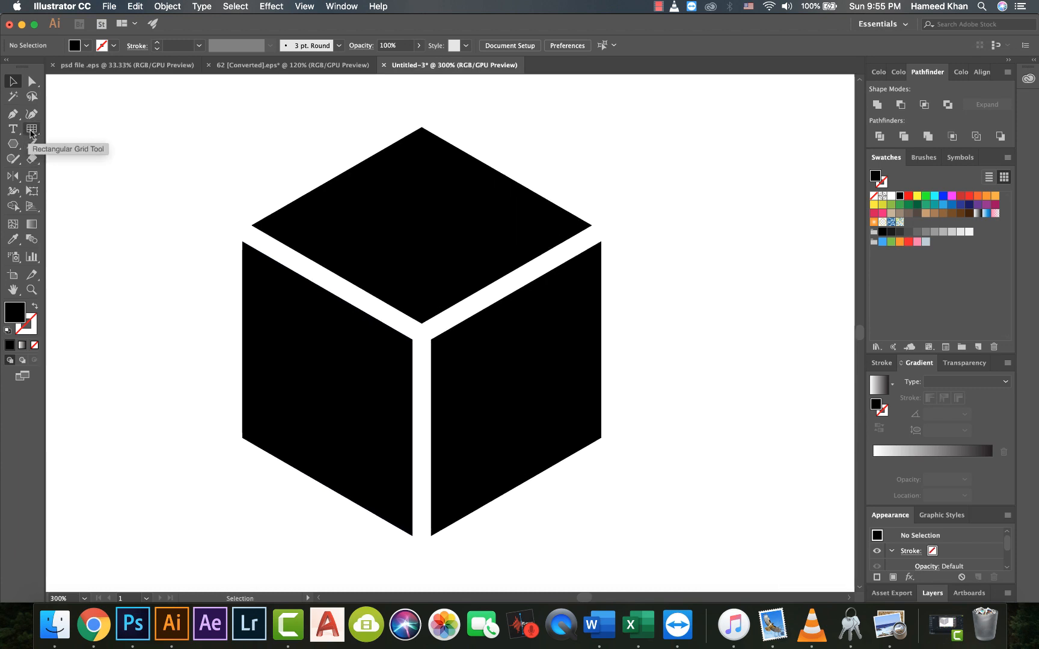
double_click(29, 131)
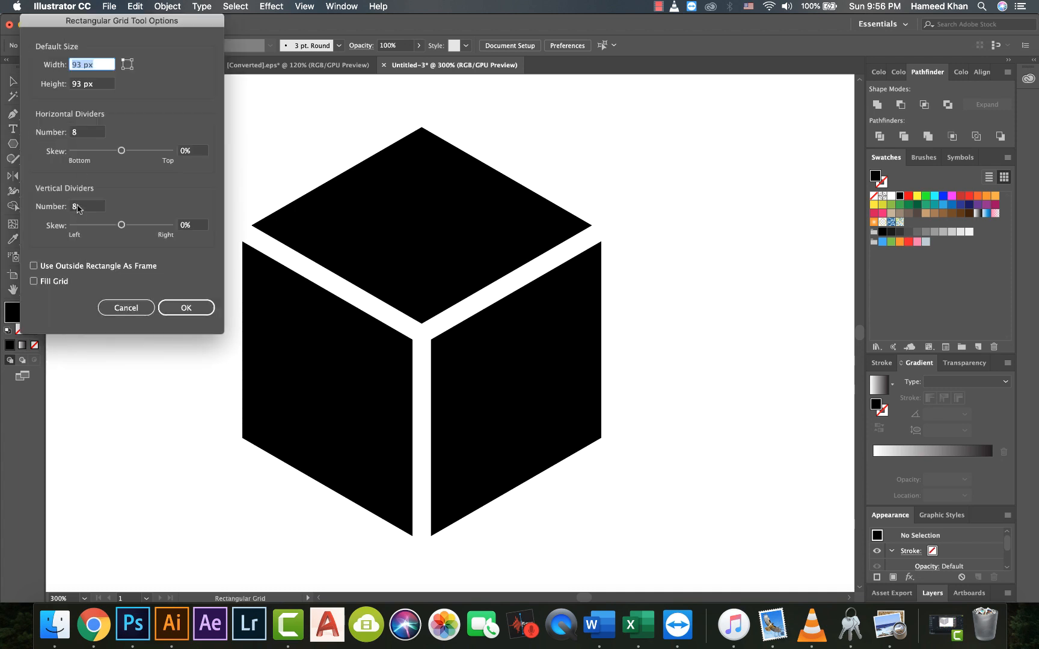
left_click(184, 309)
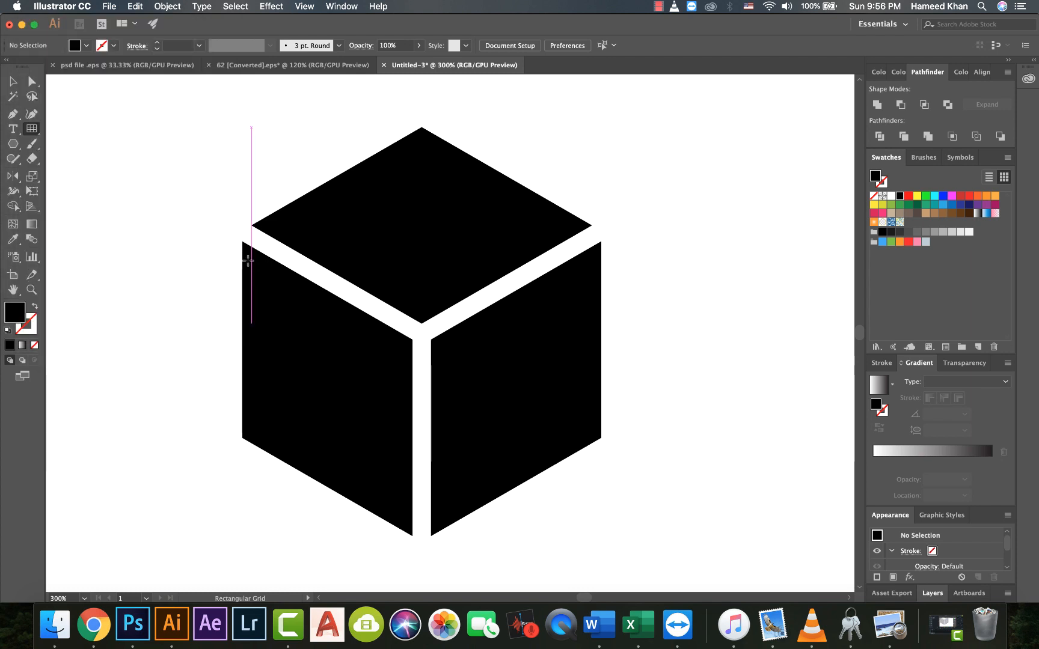
left_click_drag(242, 242, 327, 441)
key("v")
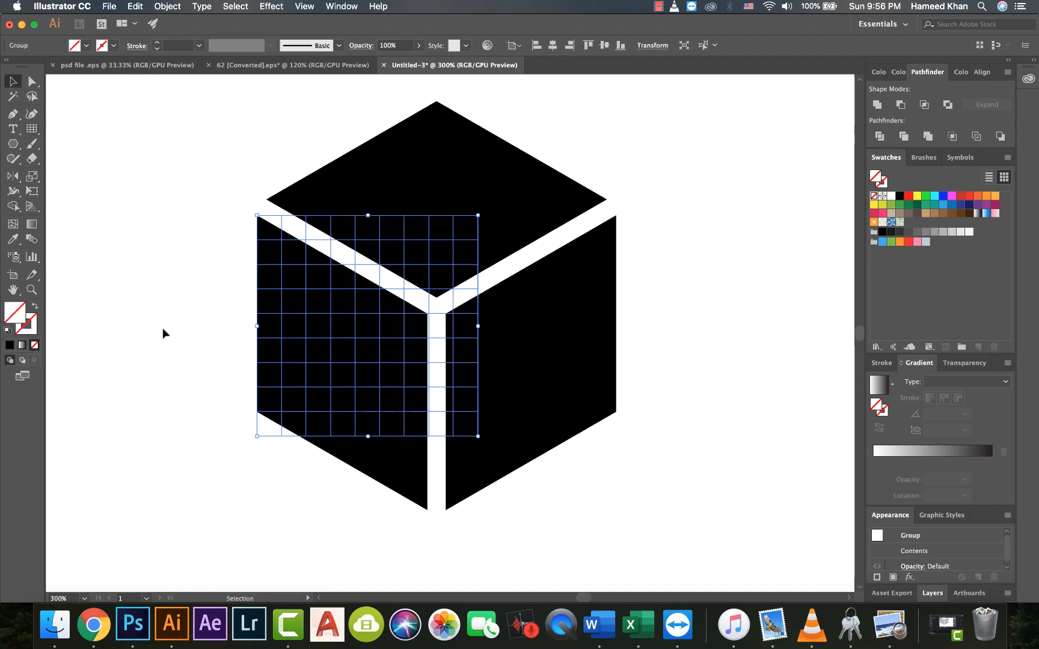
left_click(162, 328)
Step: Swap fill and stroke on all three cube faces to give them 1 pt black outlines without fill
left_click(498, 284)
left_click(508, 173, "shift")
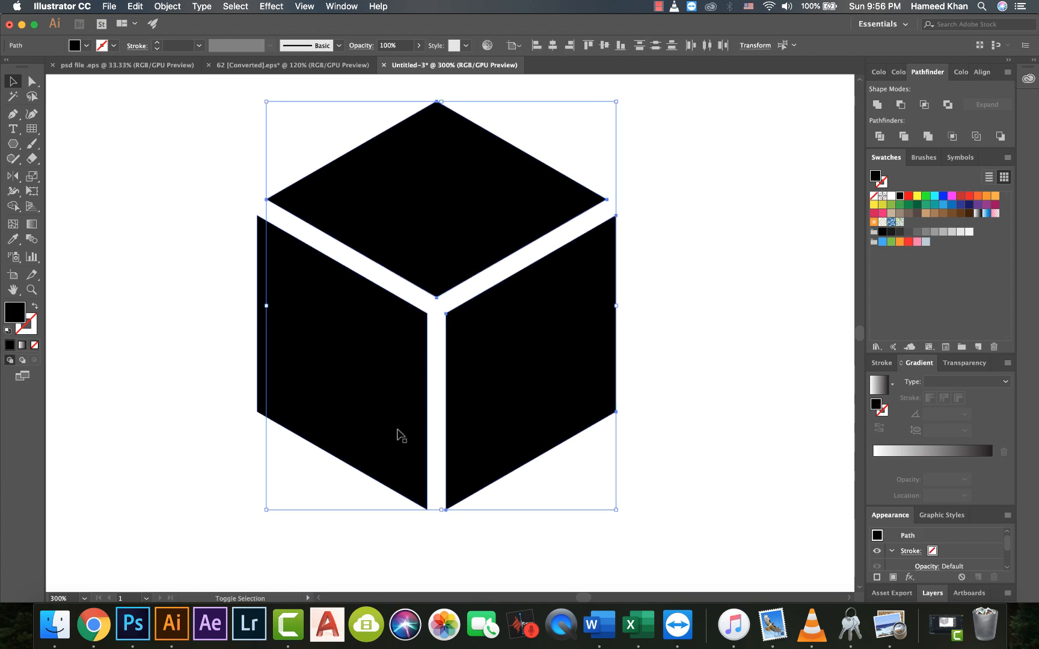
left_click(424, 502, "shift")
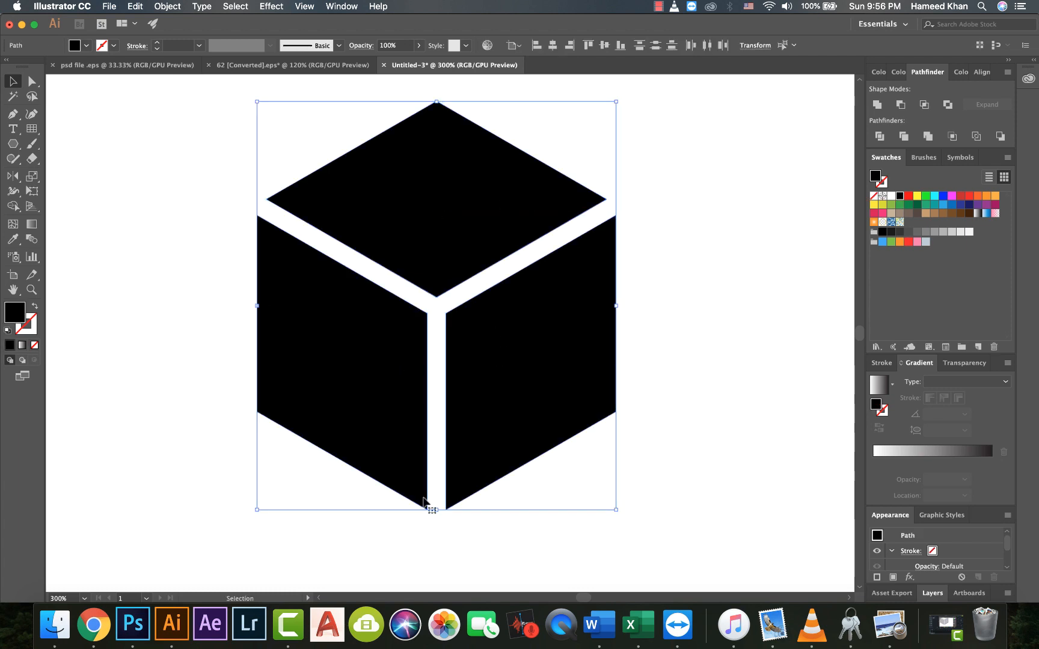
left_click(35, 309)
left_click(181, 276)
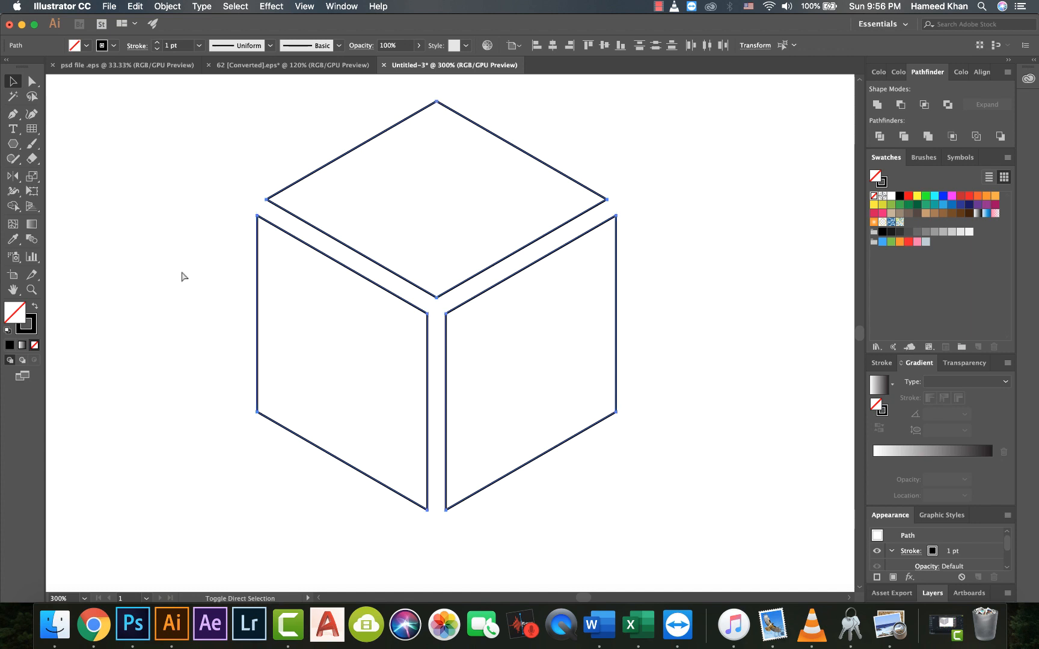
Step: Draw a square rectangular grid from the left face's upper-left corner, as tall as that face's outer vertical edge
key("super+minus")
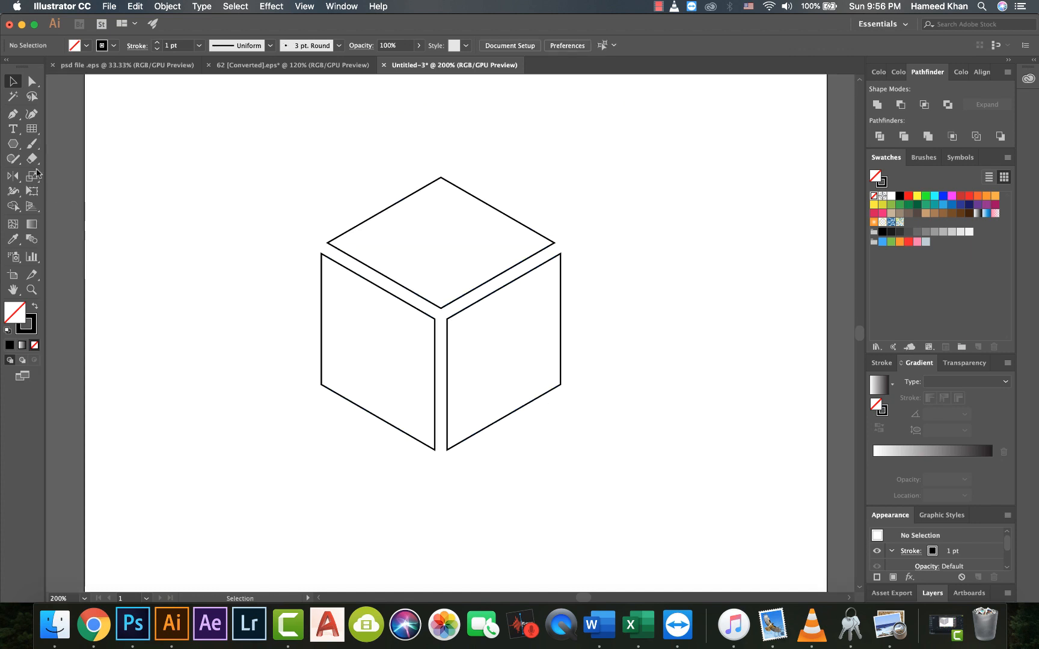
left_click(31, 128)
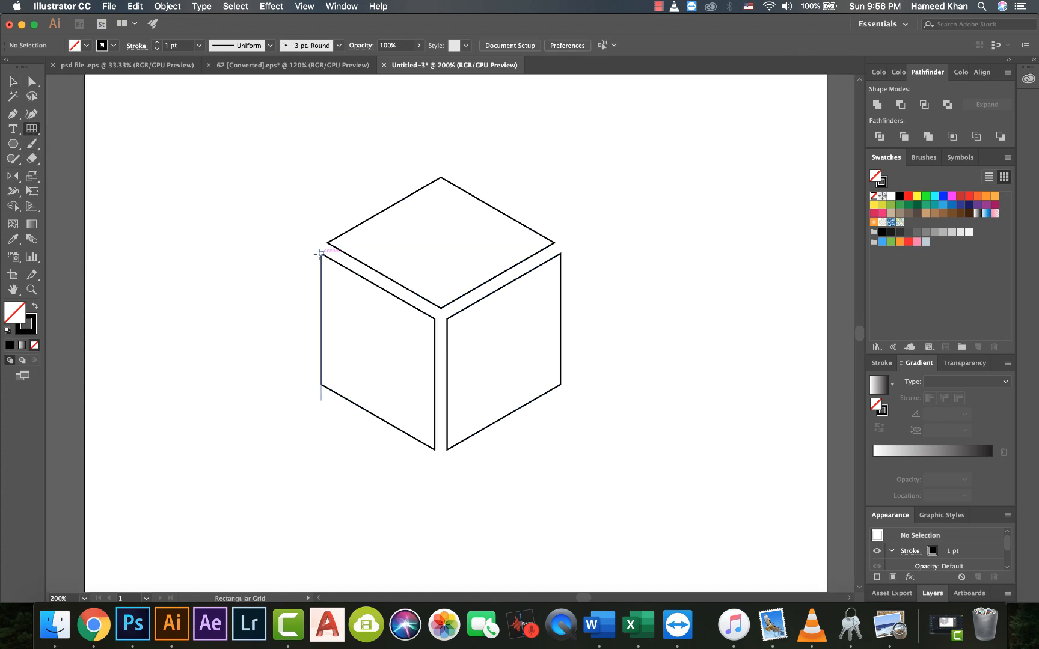
left_click_drag(320, 254, 361, 385)
key("v")
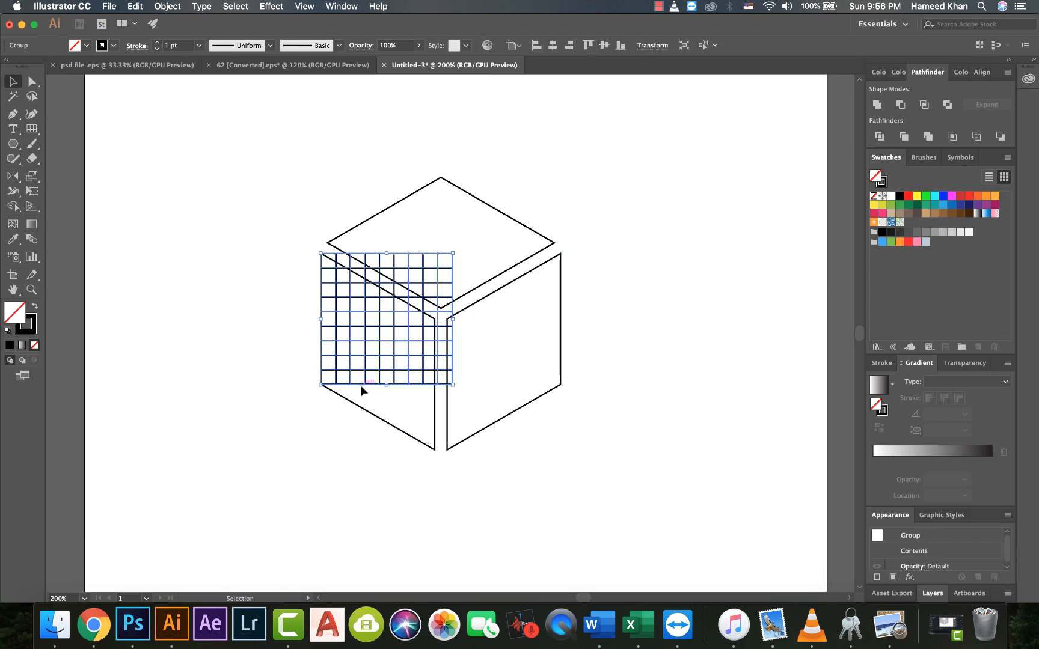
left_click(210, 348)
key("a")
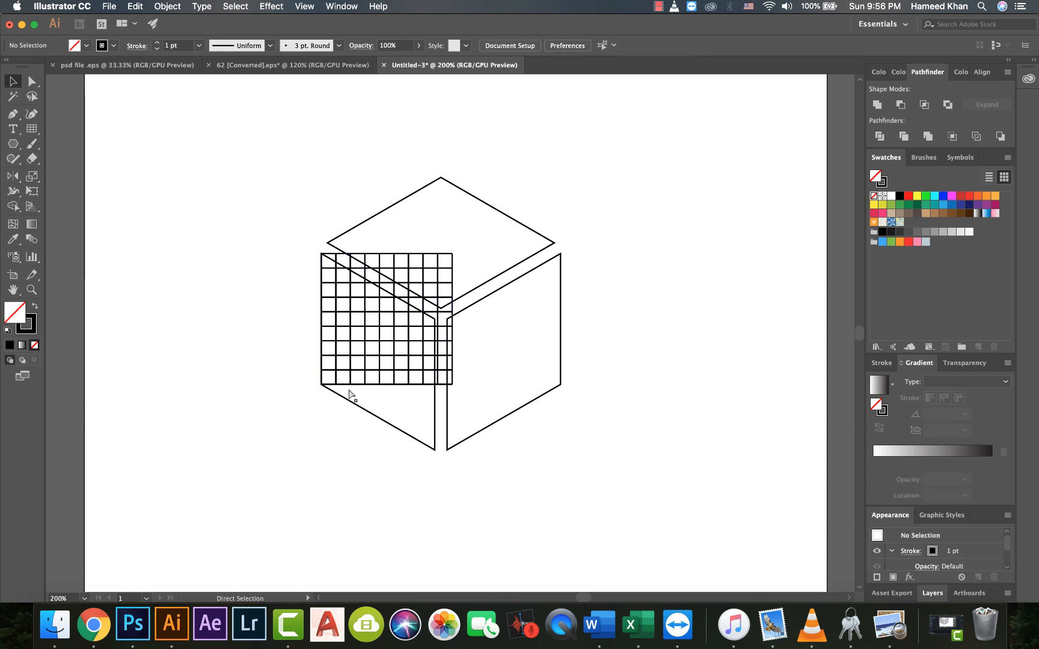
Step: Use Outline view to delete the larger unstroked grid, keep the stroked one, and return to Preview
key("super+y")
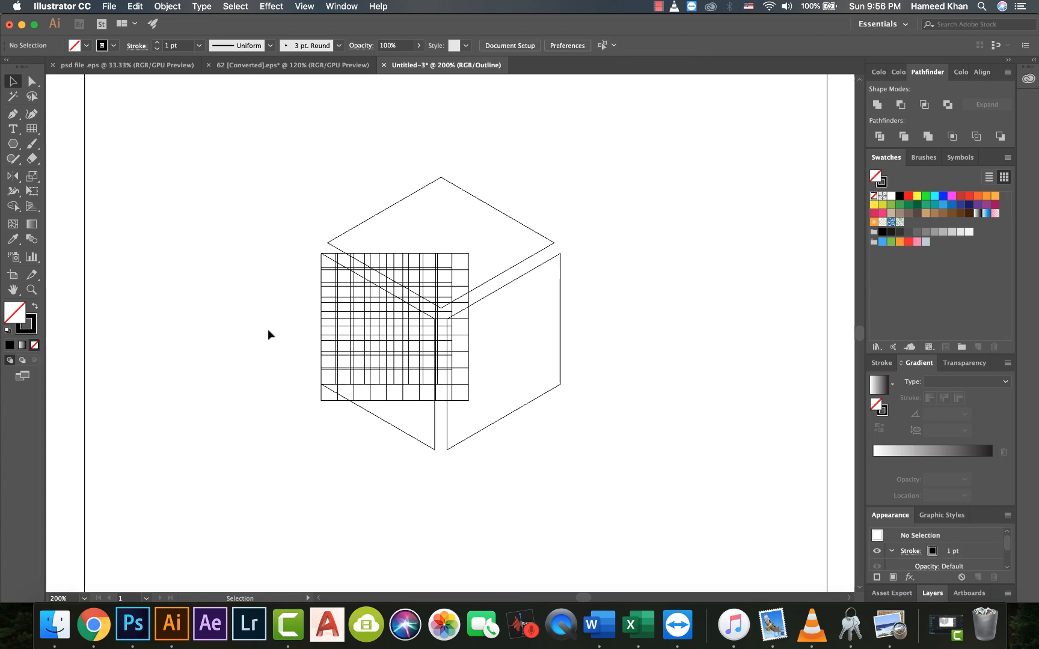
left_click(471, 403)
key("Delete")
left_click(372, 384)
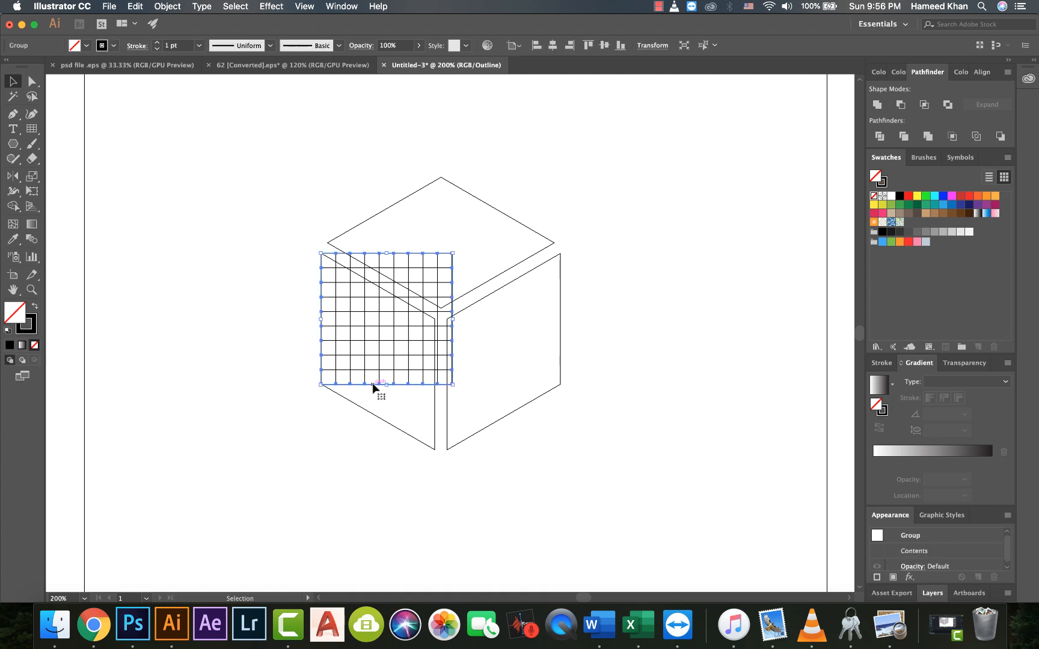
key("super+y")
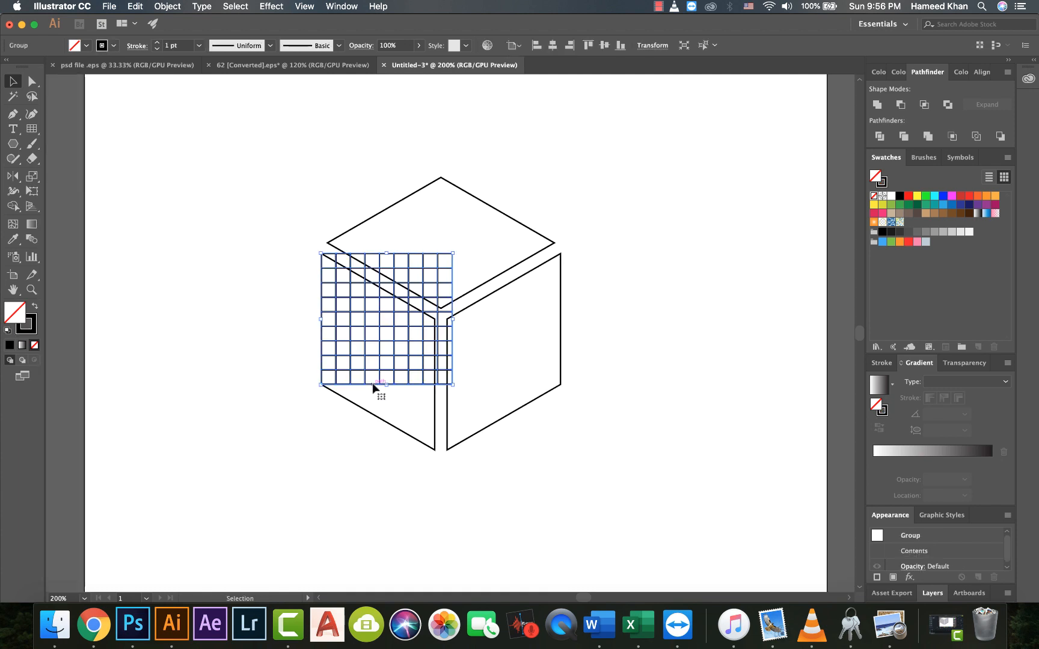
Step: Shorten the grid slightly at its bottom edge to fit the left face's lower-left corner
left_click(246, 306)
key("super+equal")
key("super+equal")
left_click_drag(197, 491, 290, 497)
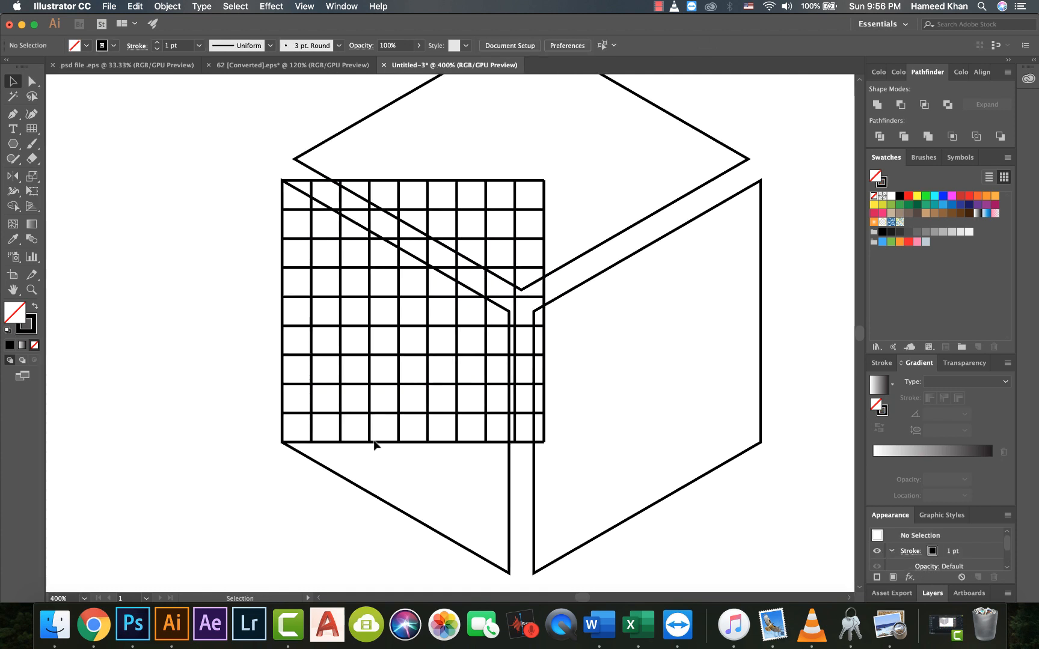
left_click(374, 443)
key("super+equal")
left_click_drag(316, 446, 303, 362)
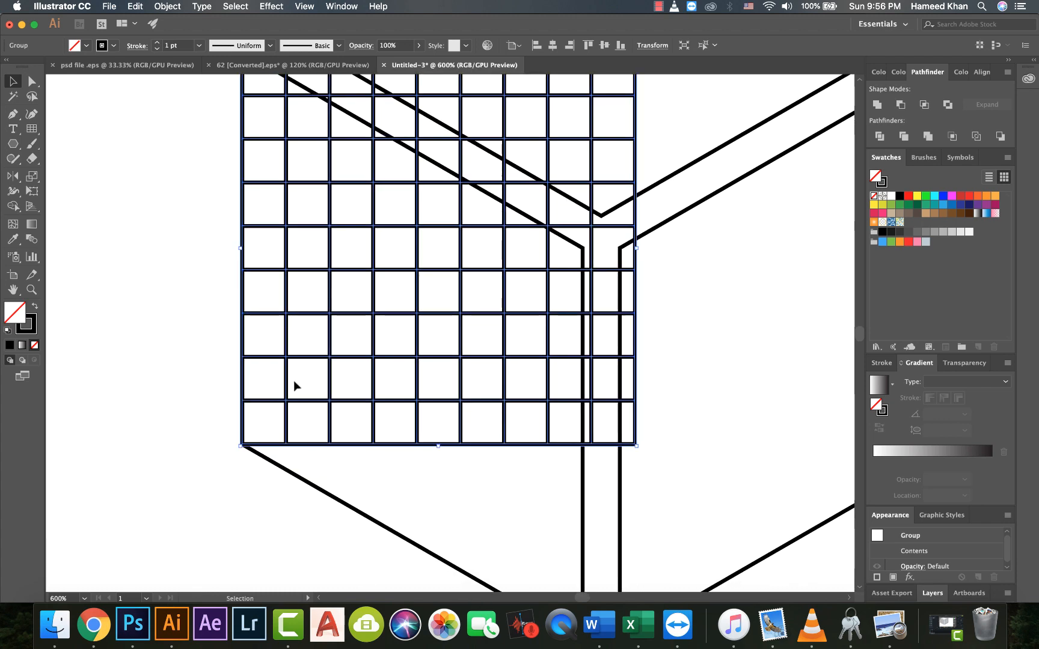
mouse_move(437, 446)
left_mouse_down()
mouse_move(434, 430)
mouse_move(437, 443)
left_mouse_up()
left_click(185, 446)
key("super+minus")
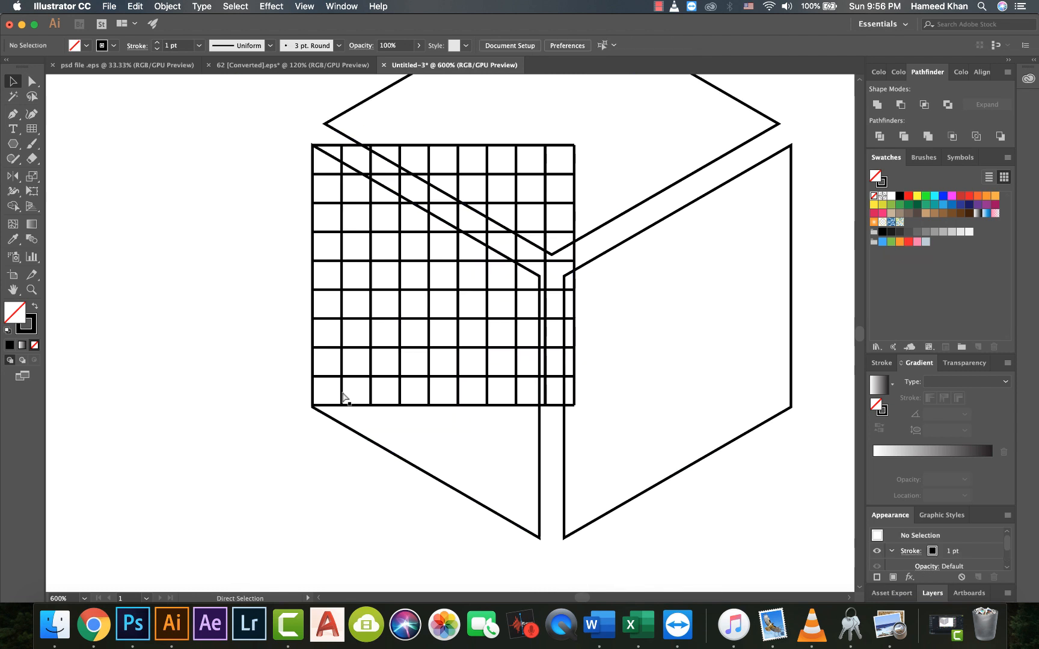
Step: Enable Snap to Pixel for the document
left_click(401, 361)
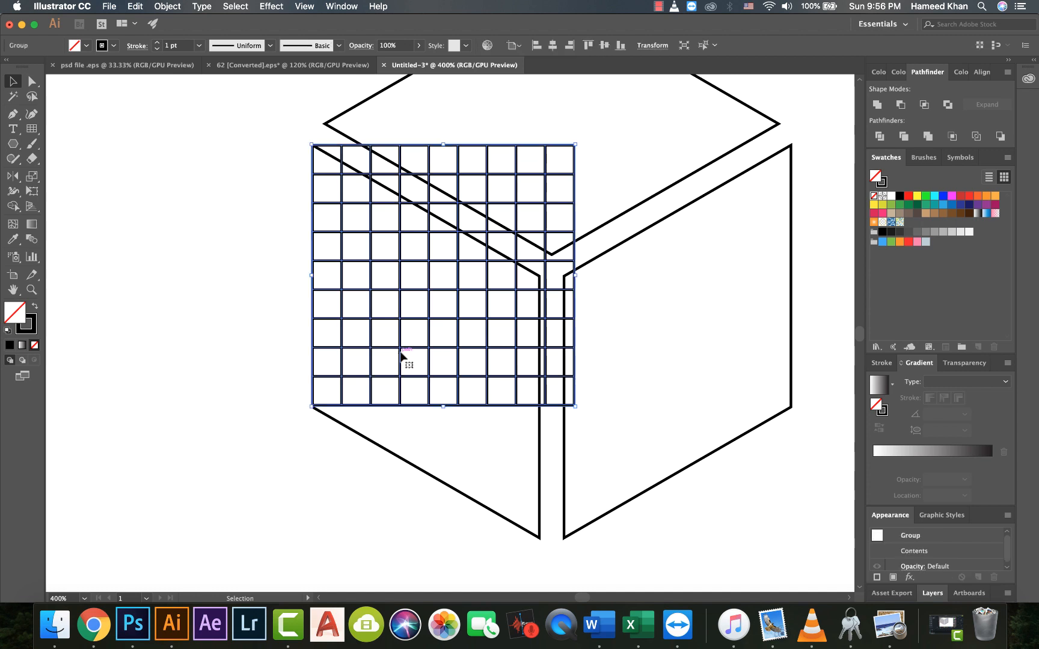
left_click(305, 7)
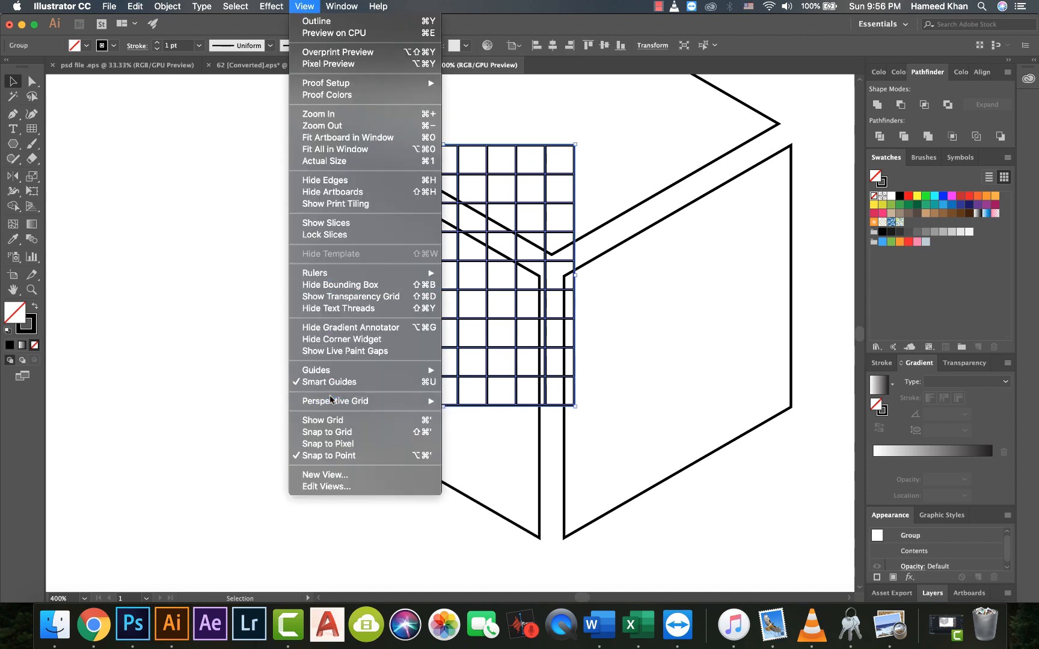
left_click(328, 445)
left_click(184, 358)
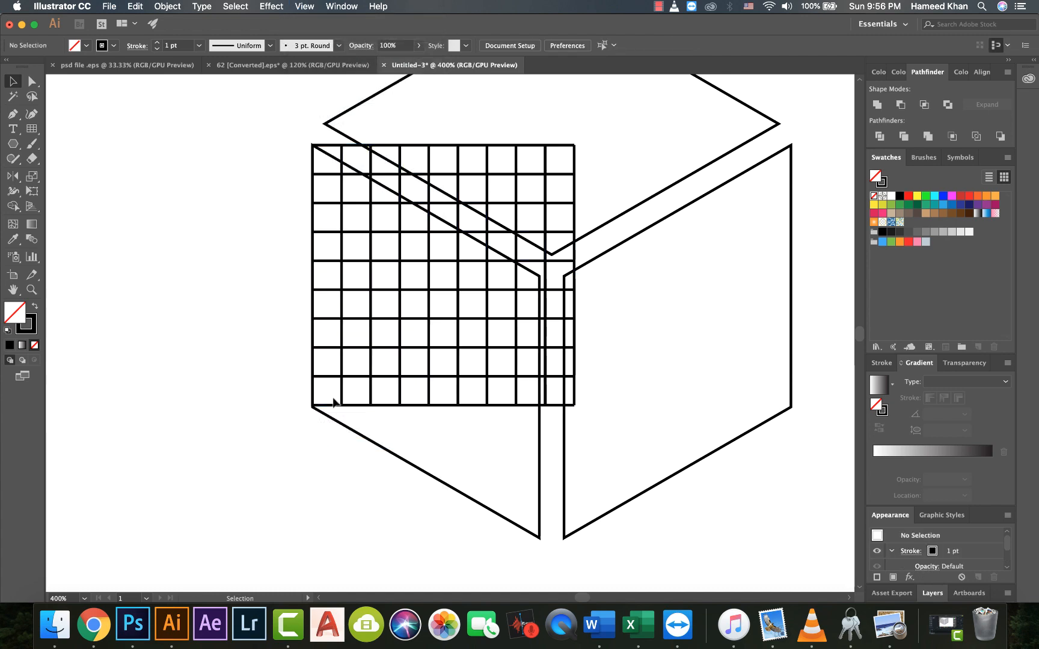
Step: Resize the grid so its bottom edge meets the left face's lower-left corner and its right edge meets the face's inner vertical edge
left_click(377, 410)
mouse_move(445, 407)
left_mouse_down()
mouse_move(443, 385)
mouse_move(443, 407)
left_mouse_up()
left_click(496, 346)
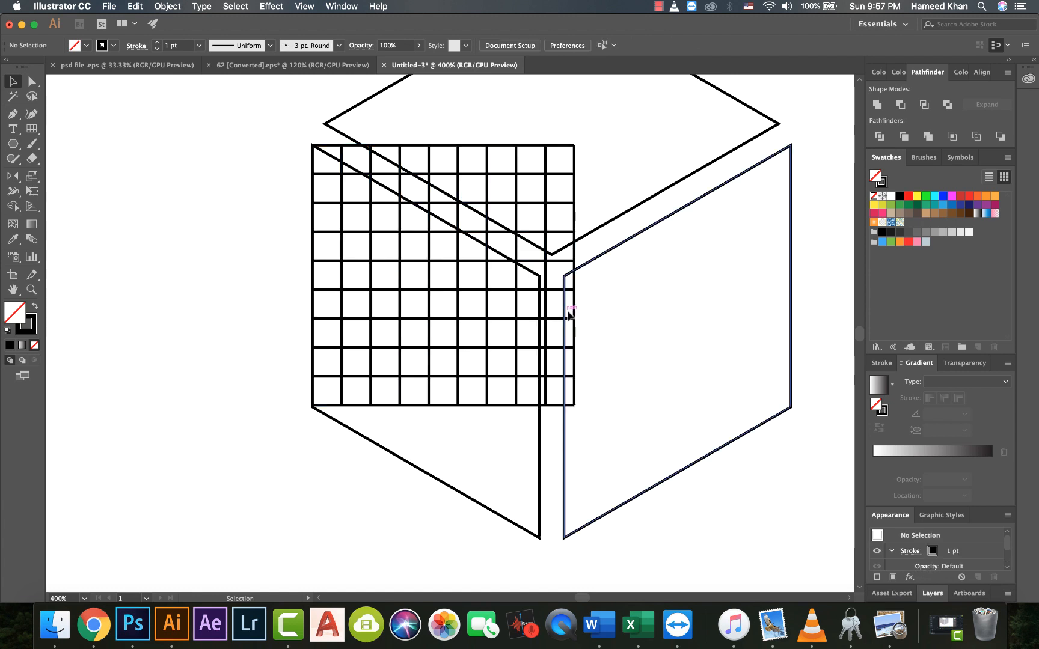
left_click(572, 307)
left_click_drag(578, 276, 540, 291)
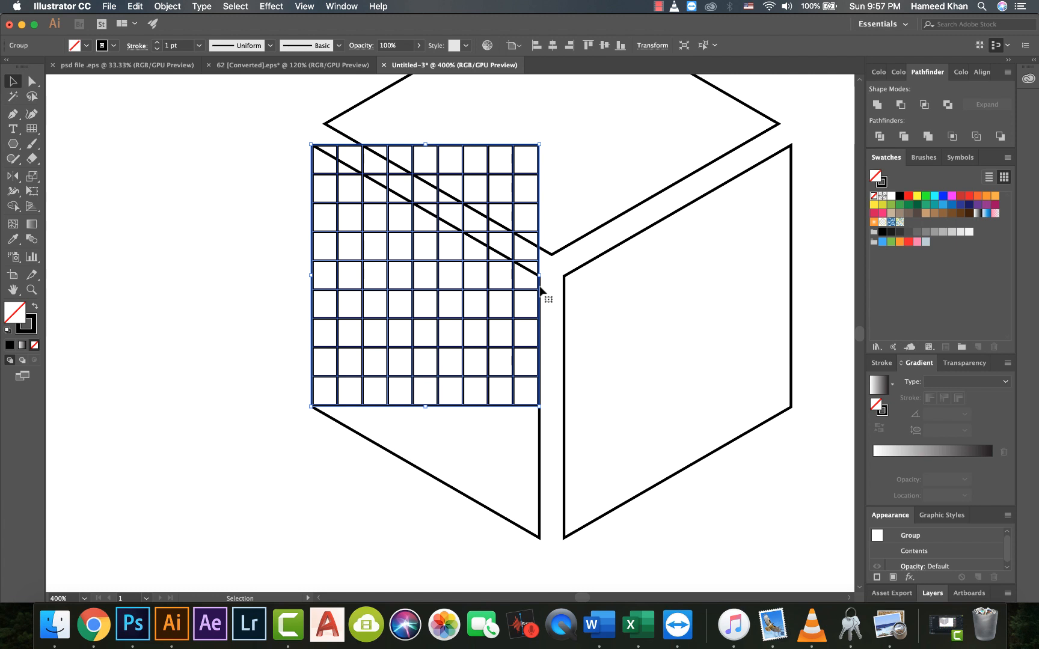
Step: Distort the grid's two right corners freely so it fits the left face's slanted outline, and deselect it
left_click(32, 192)
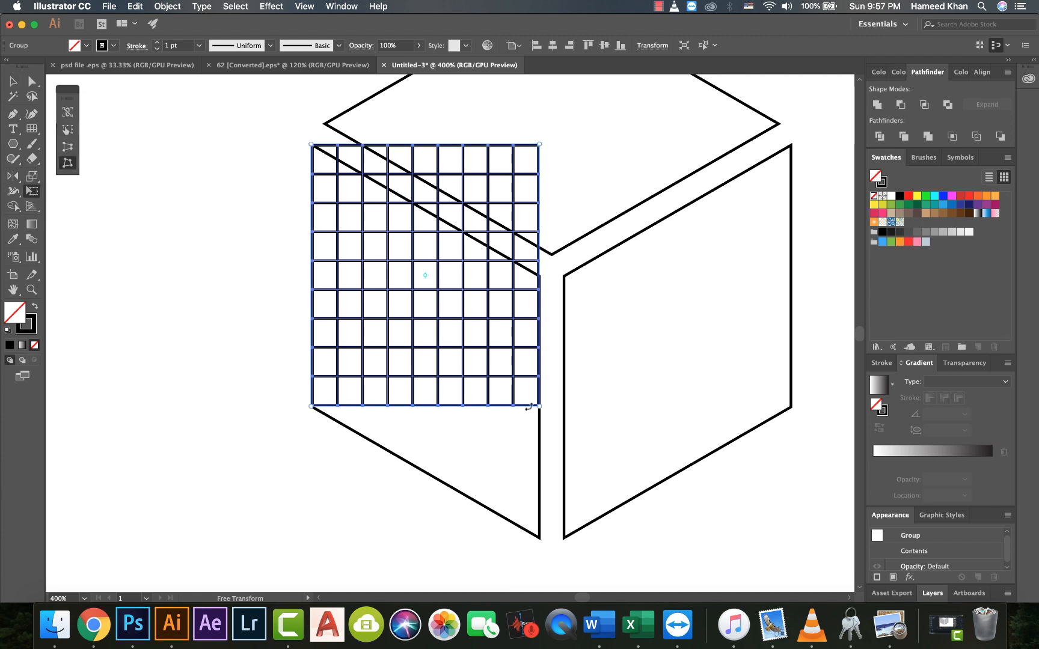
left_click_drag(542, 415, 547, 544)
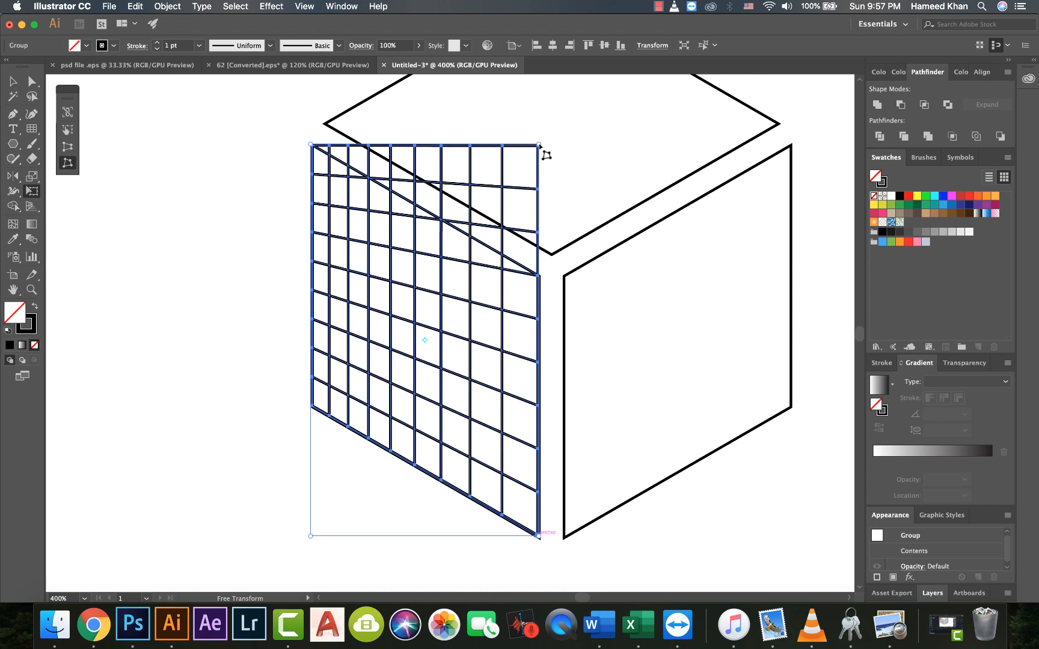
left_click_drag(540, 146, 539, 277)
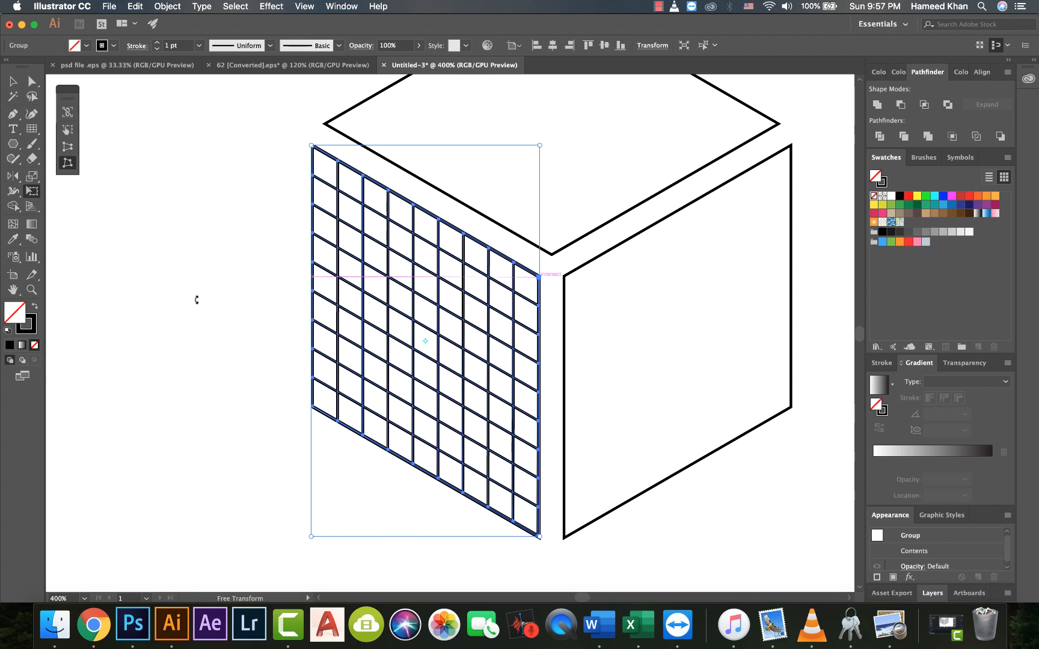
key("v")
left_click(228, 272)
scroll(307, 290, "right", 3)
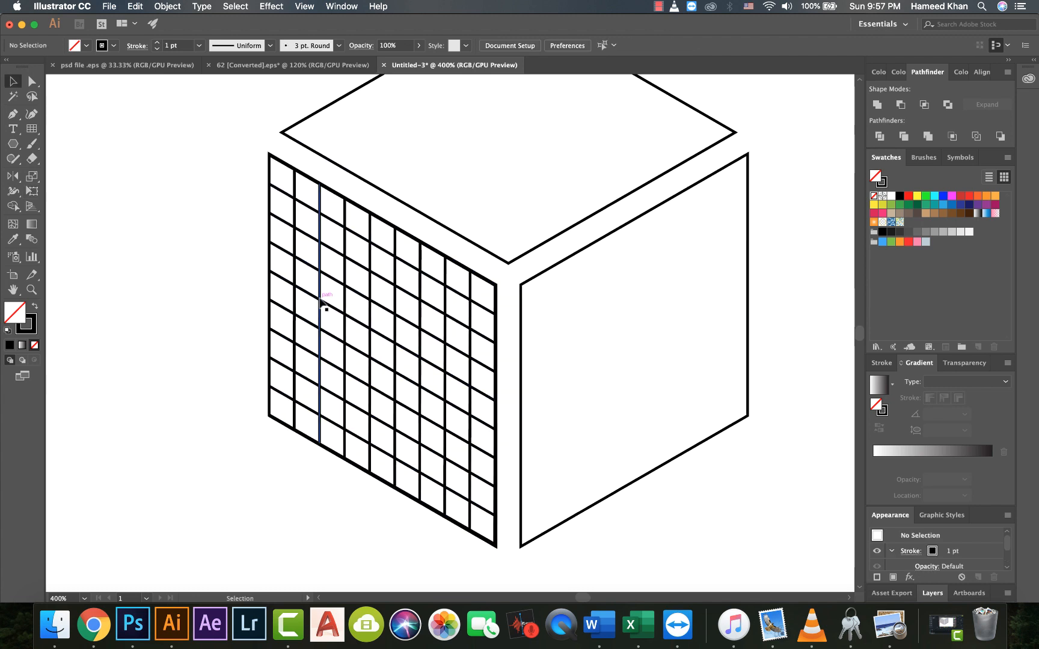
Step: Reflect a copy of the left face's grid across the vertical axis and move the copy onto the right face
left_click(323, 304)
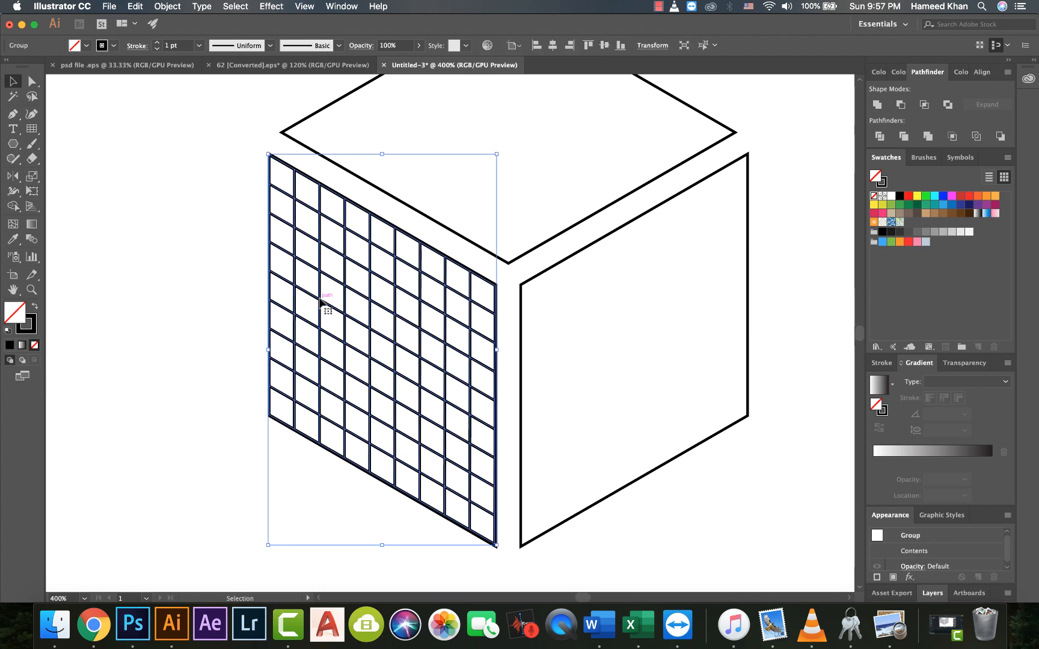
right_click(321, 299)
mouse_move(345, 409)
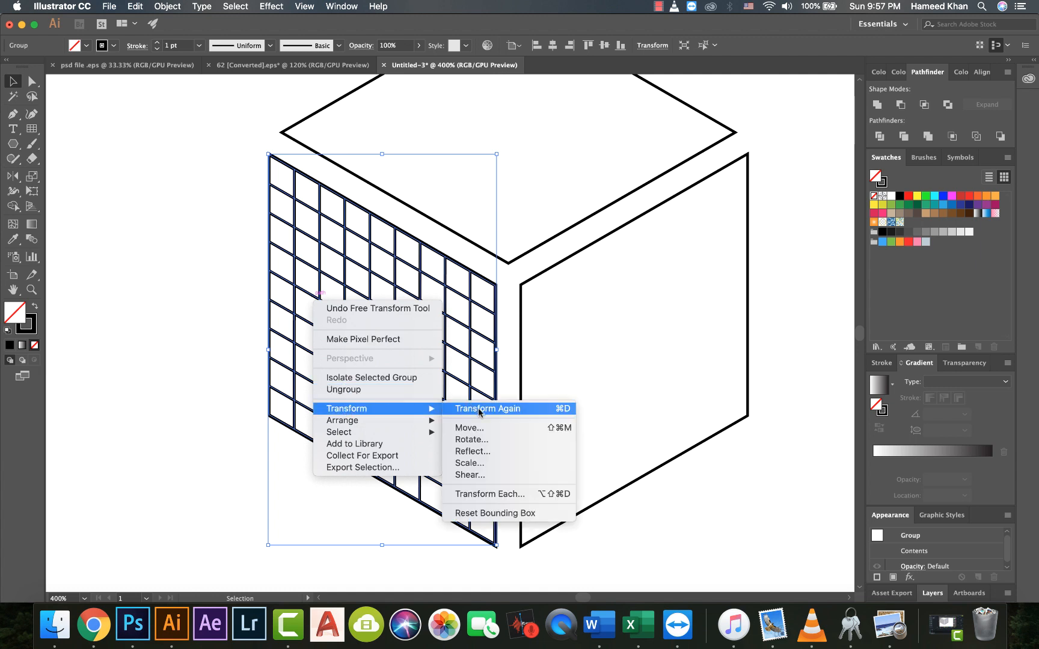
left_click(469, 451)
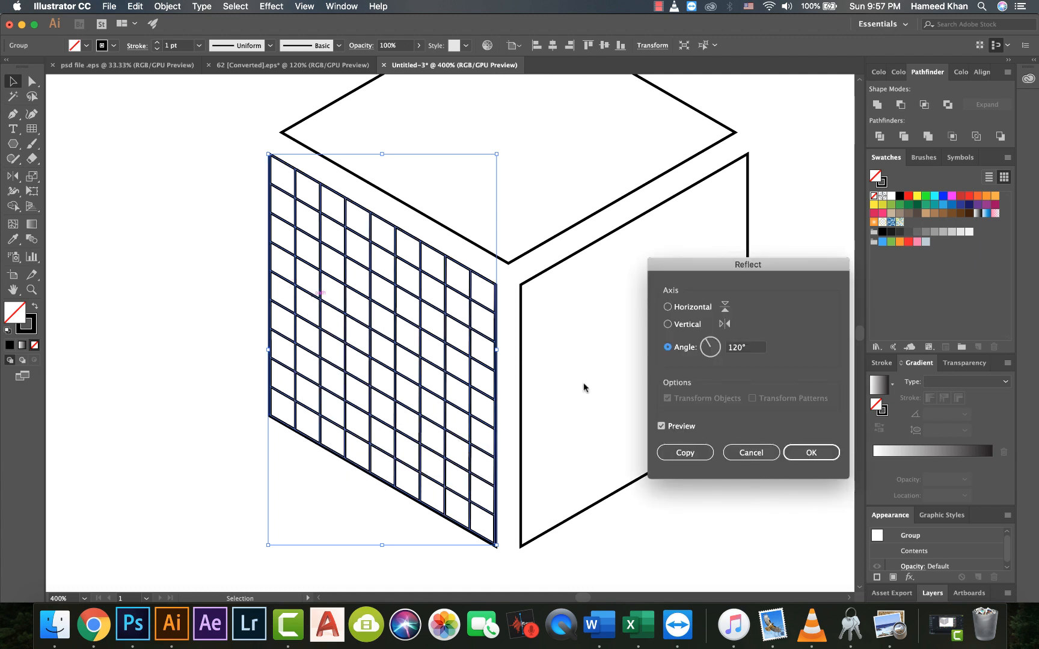
left_click(667, 325)
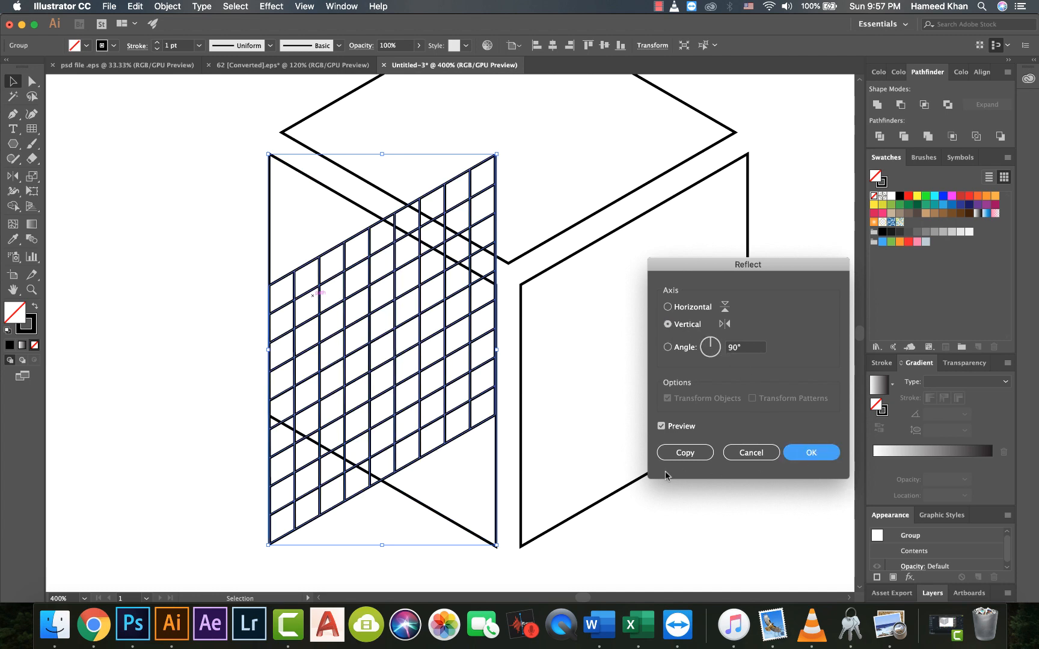
left_click(685, 455)
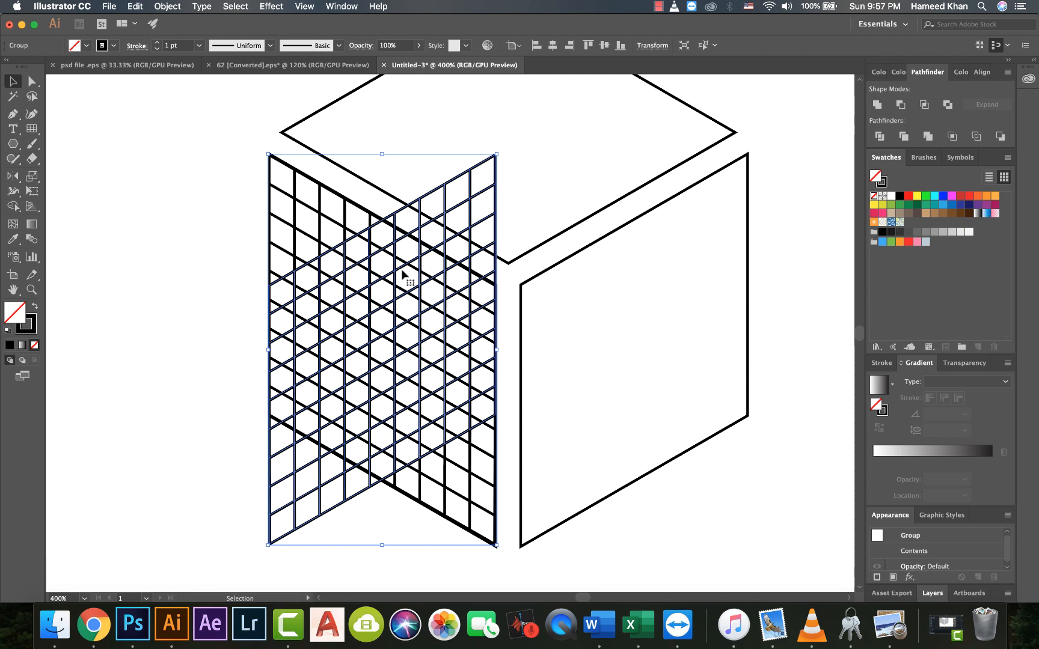
left_click_drag(473, 173, 725, 174)
left_click(772, 206)
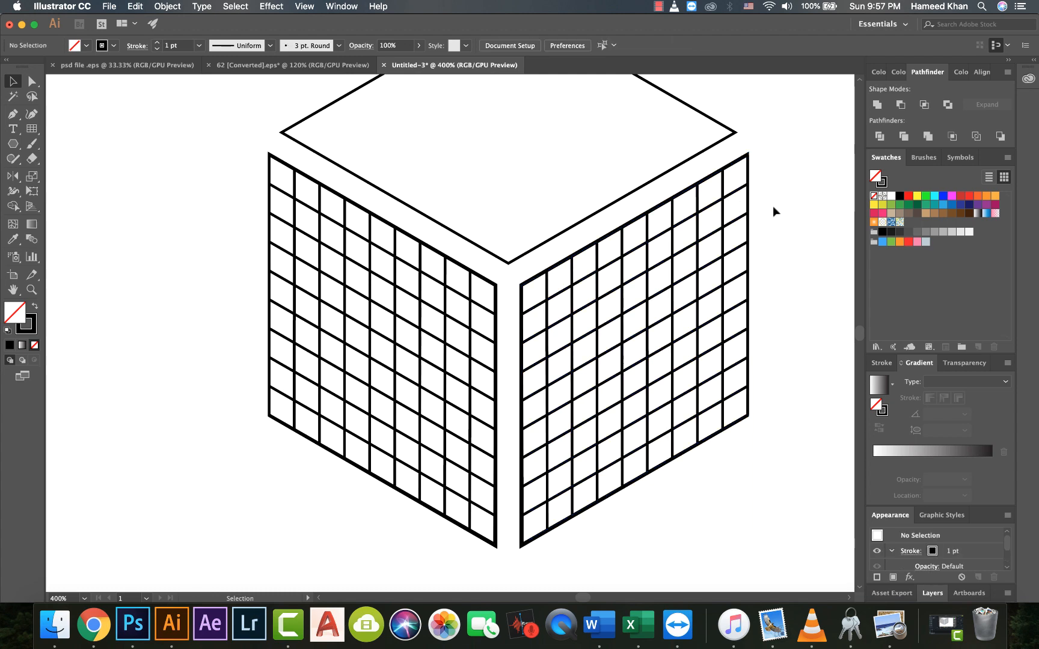
Step: Reflect a copy of the right face's grid at a 120° axis angle, checking the orientation in the preview
key("super+minus")
left_click_drag(575, 234, 520, 379)
key("super+minus")
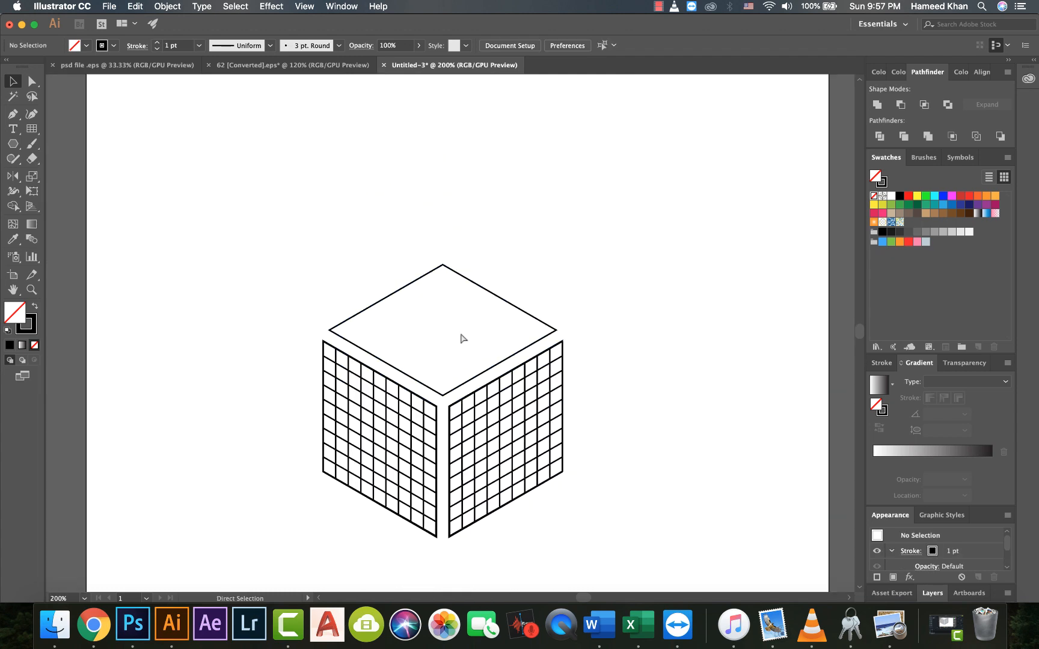
left_click(508, 434)
right_click(498, 434)
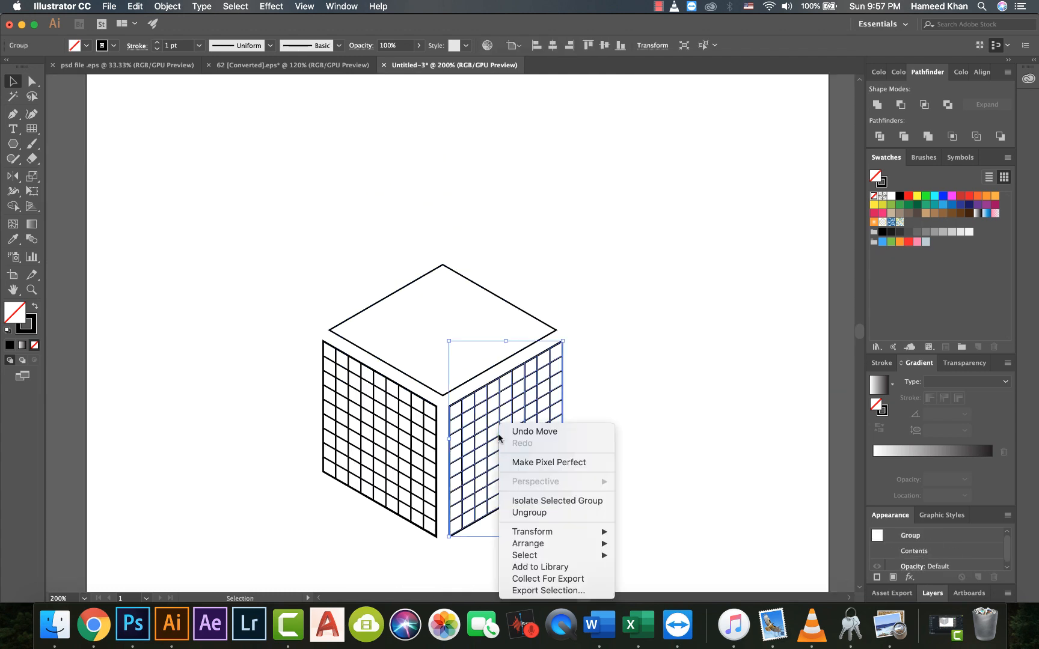
mouse_move(537, 544)
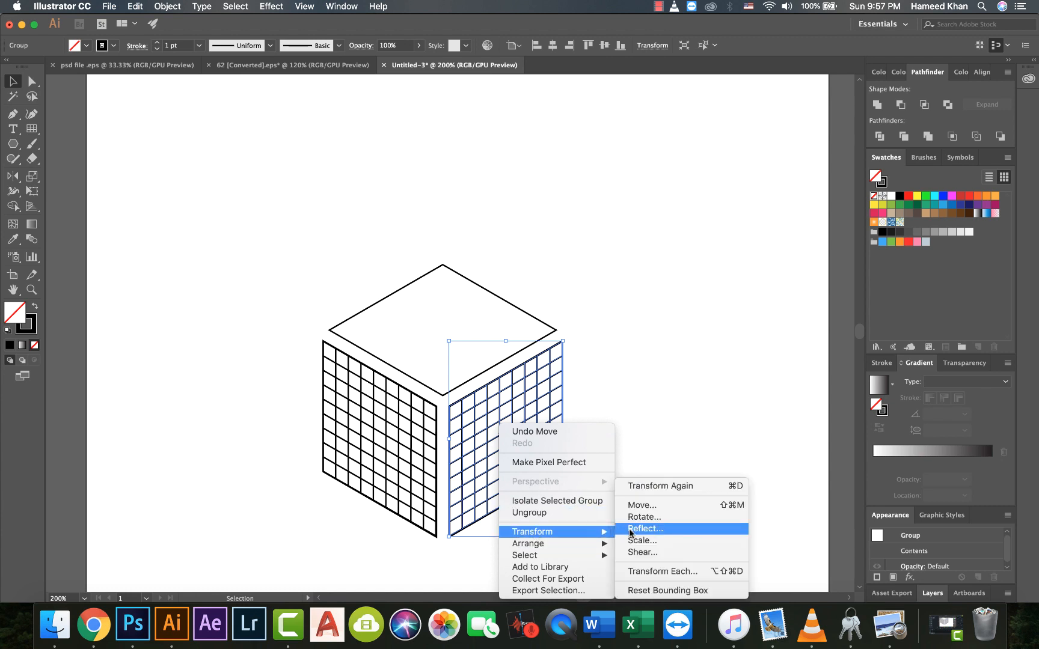
left_click(630, 529)
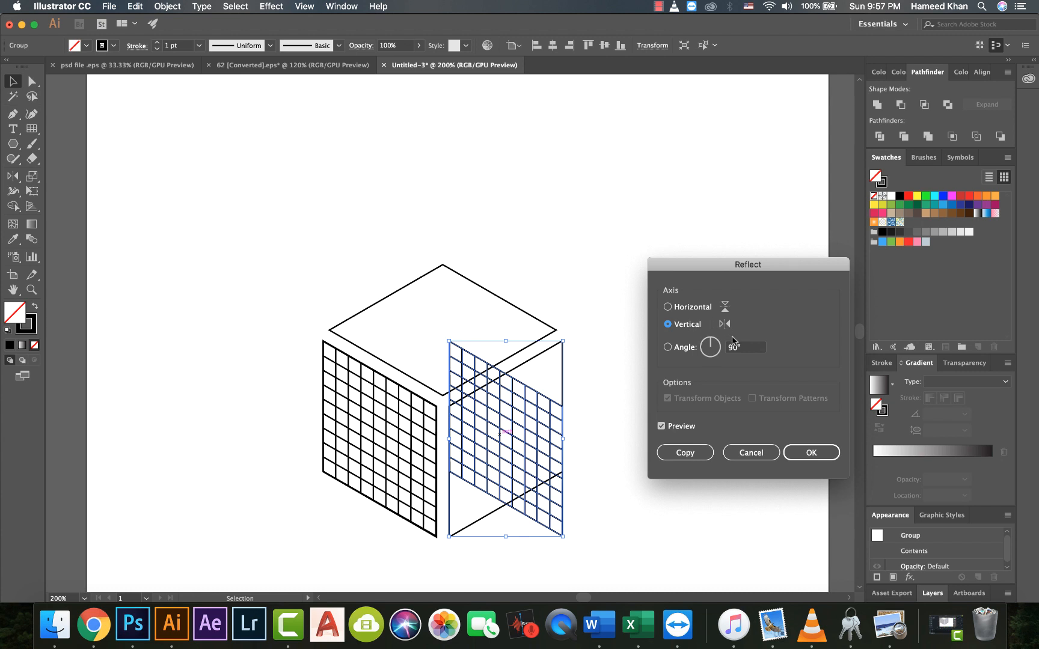
double_click(739, 348)
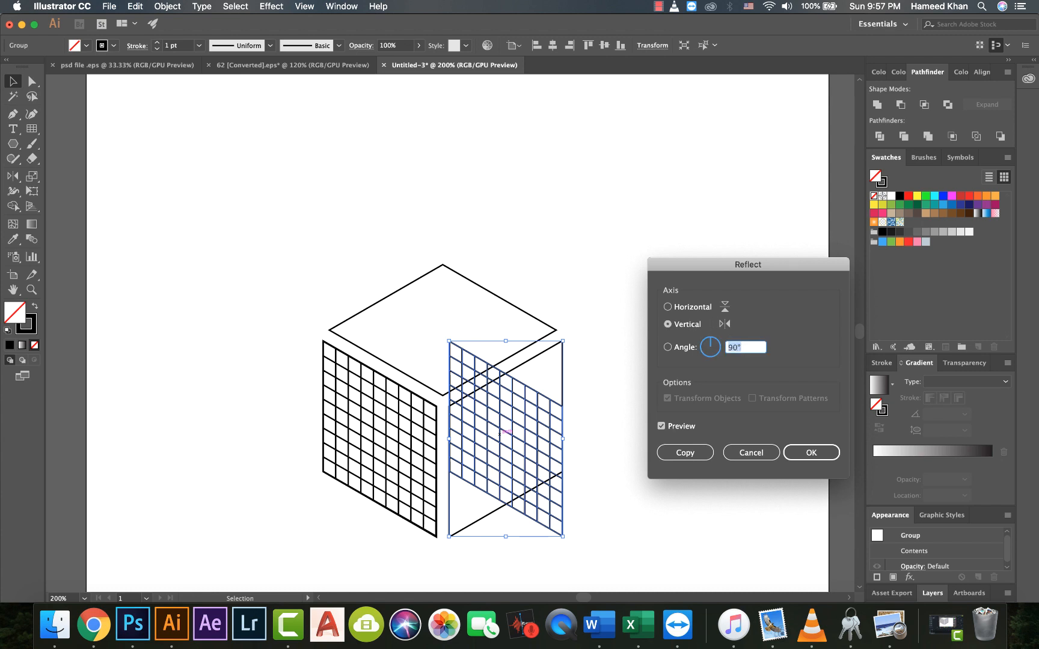
left_click(662, 426)
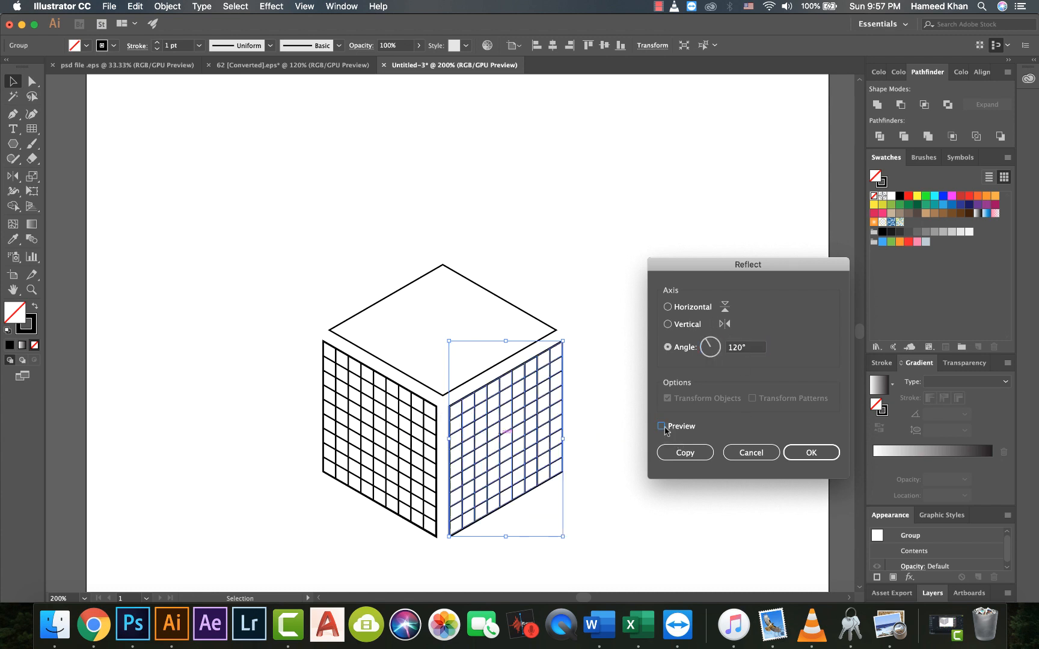
left_click(662, 426)
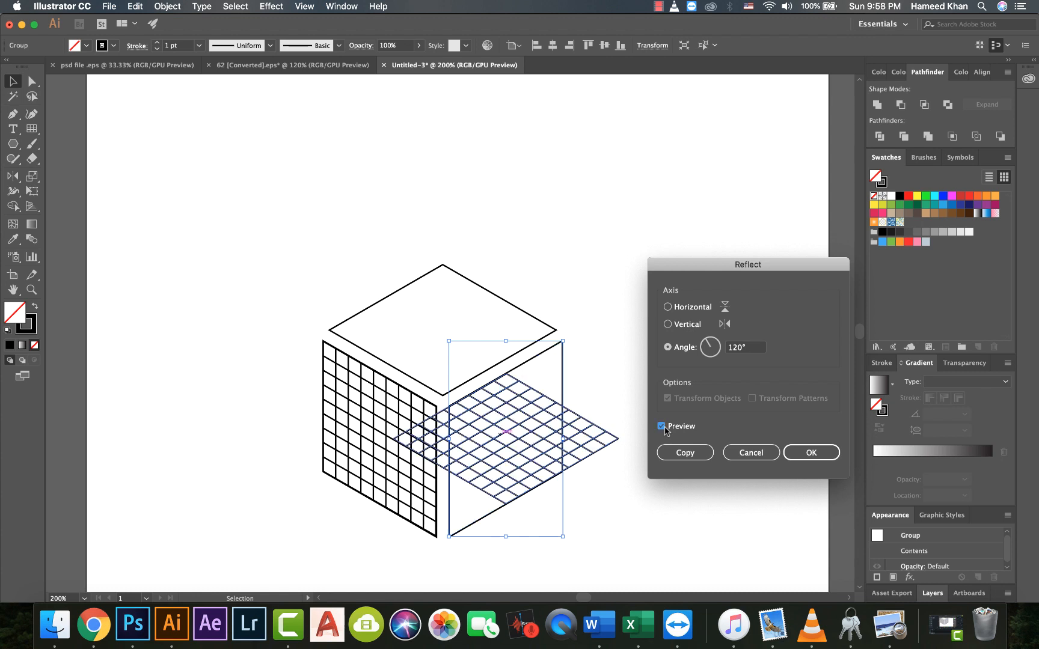
left_click(685, 452)
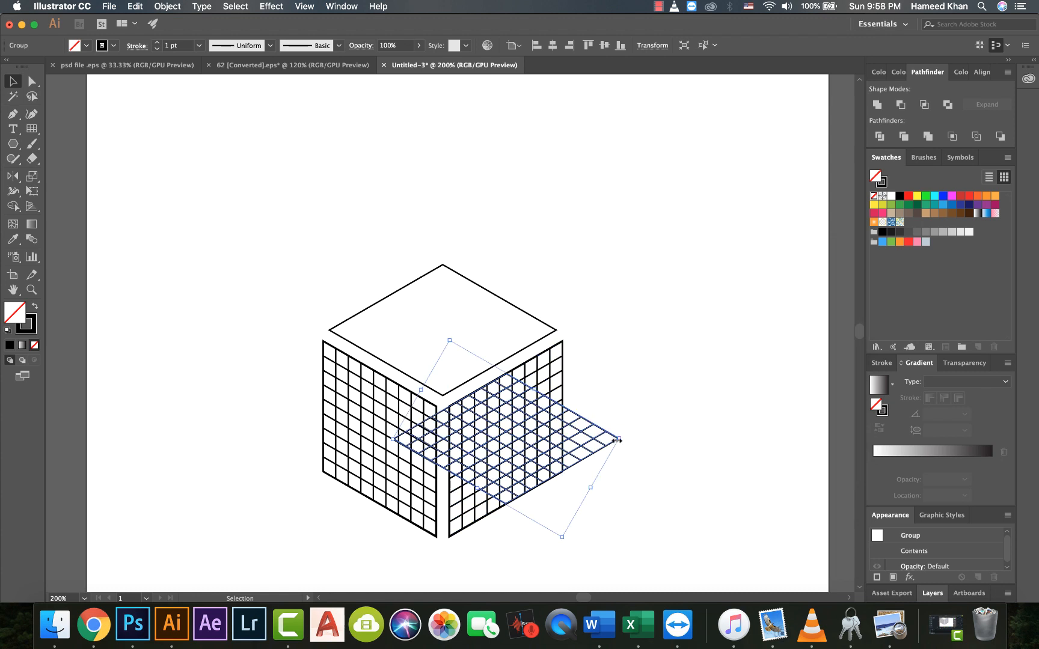
Step: Move the 120° reflected grid copy onto the cube's top face so its corners match the face's outline
left_click_drag(617, 441, 557, 334)
key("cmd+z")
left_click(674, 433)
left_click_drag(618, 424, 625, 346)
Step: Examine how the grids fit on all three faces of the cube by selecting them together and viewing them at different magnifications
left_click(512, 365)
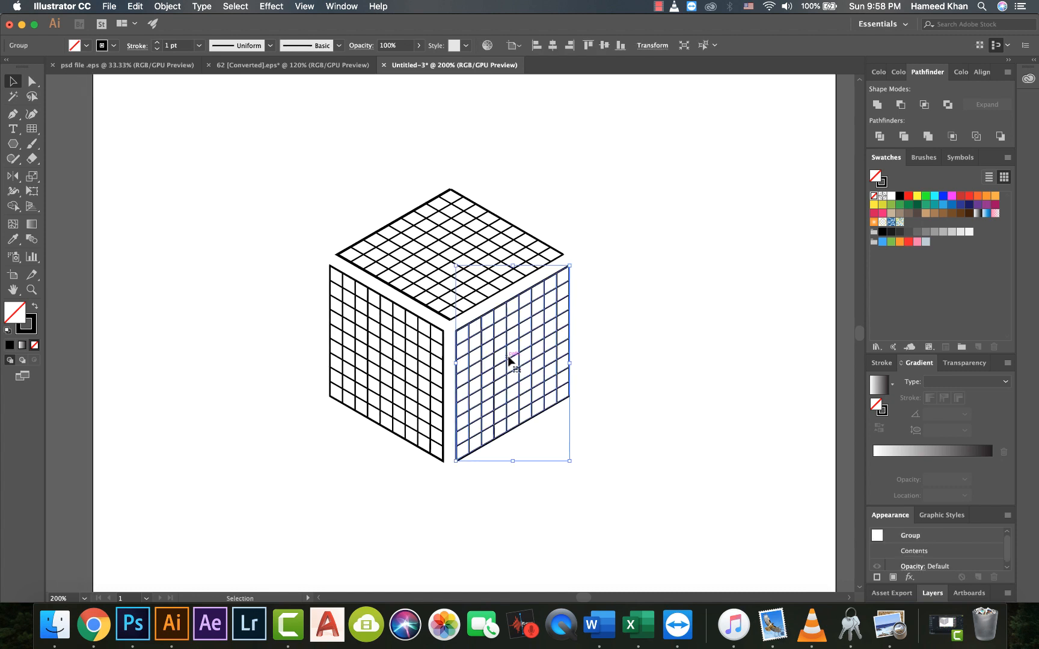
left_click(447, 263, "shift")
left_click(398, 370, "shift")
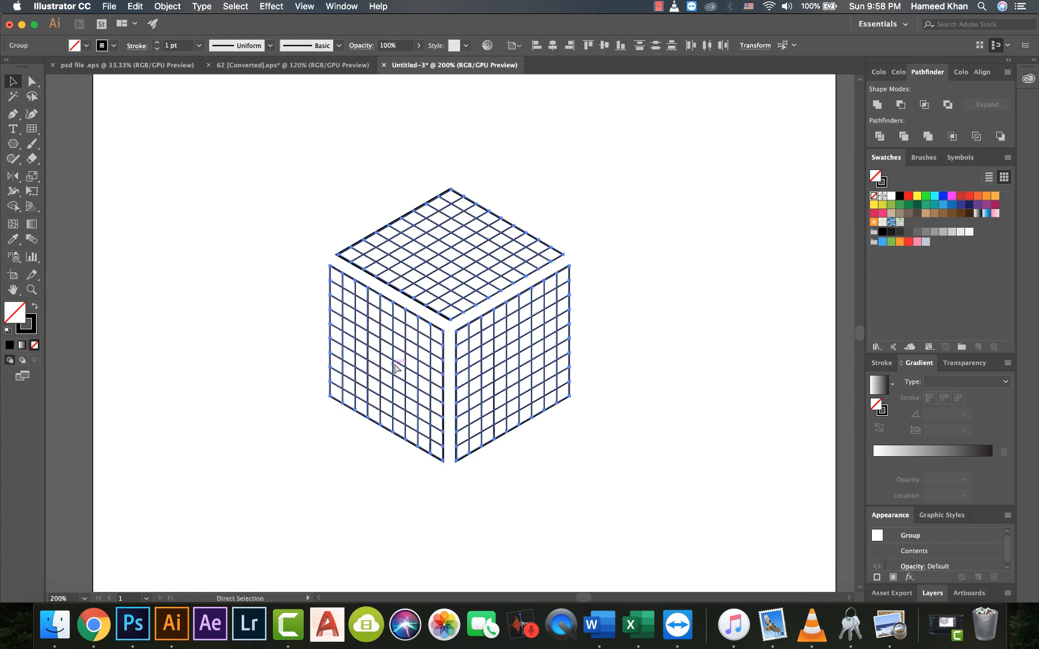
key("super+minus")
left_click(309, 230)
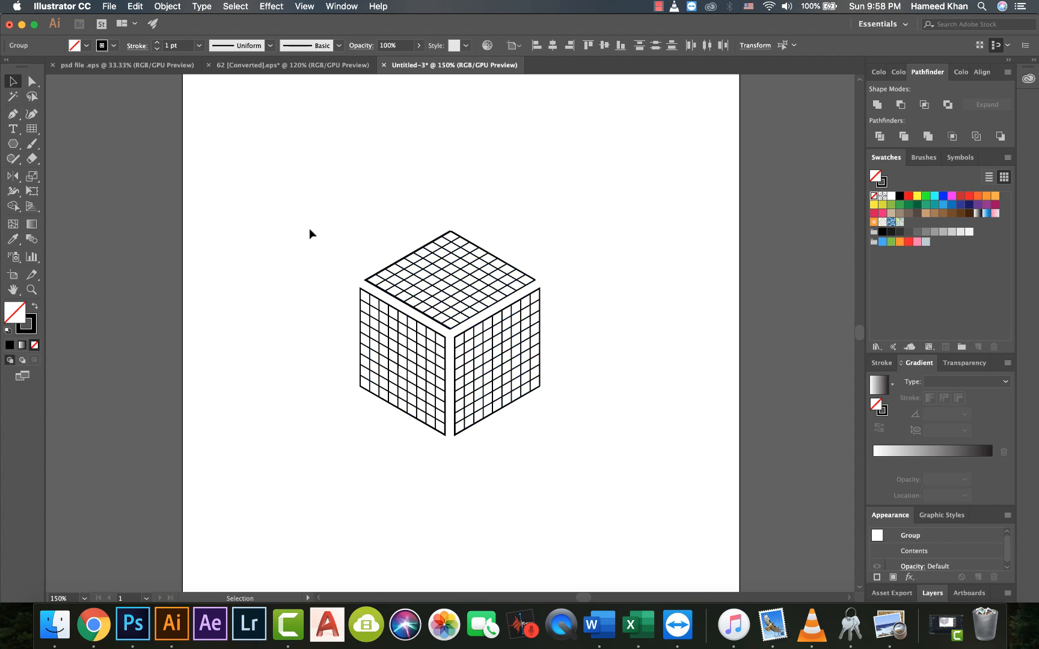
key("super+plus")
key("super+plus")
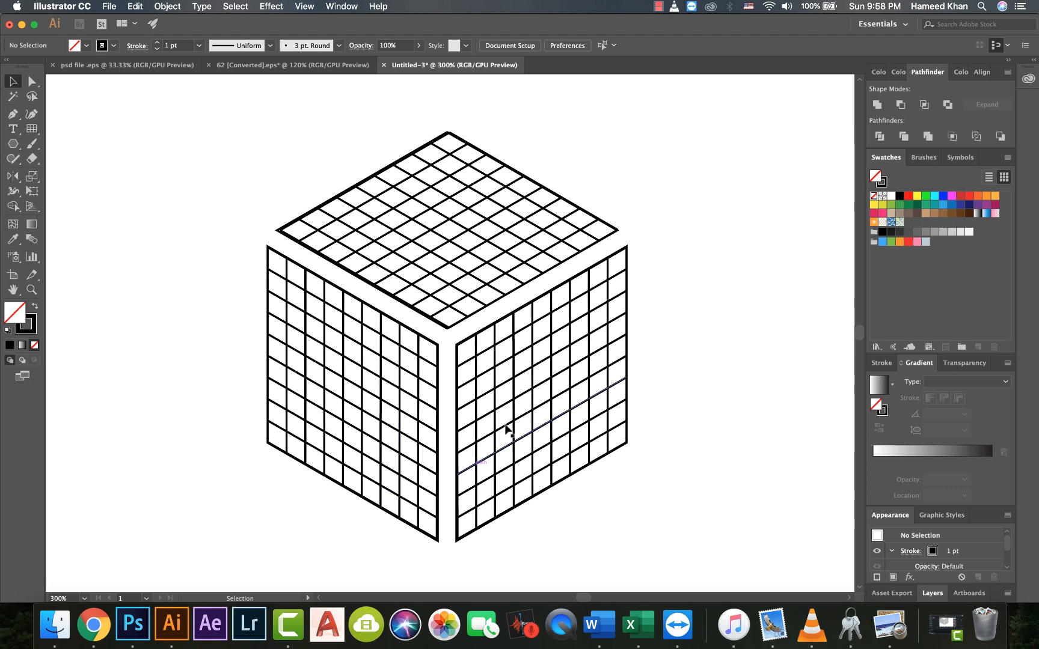
mouse_move(384, 369)
left_mouse_down()
mouse_move(399, 363)
mouse_move(391, 370)
left_mouse_up()
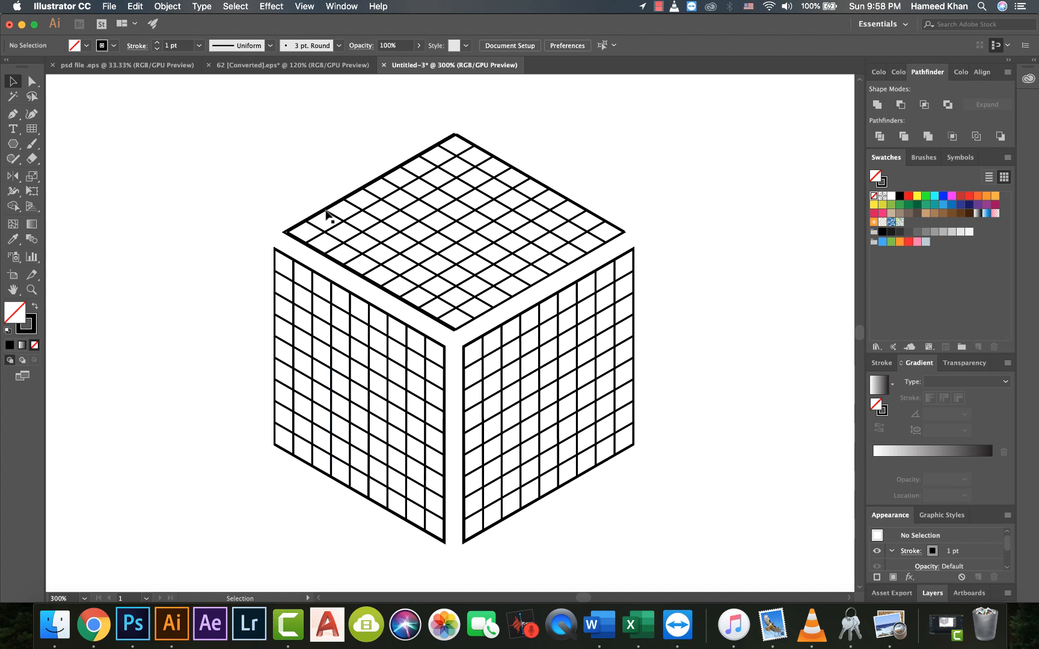
Step: Merge cells of the top grid with Shape Builder into a letter A with two-cell-wide strokes and a crossbar, using black fill and no stroke
left_click(391, 231)
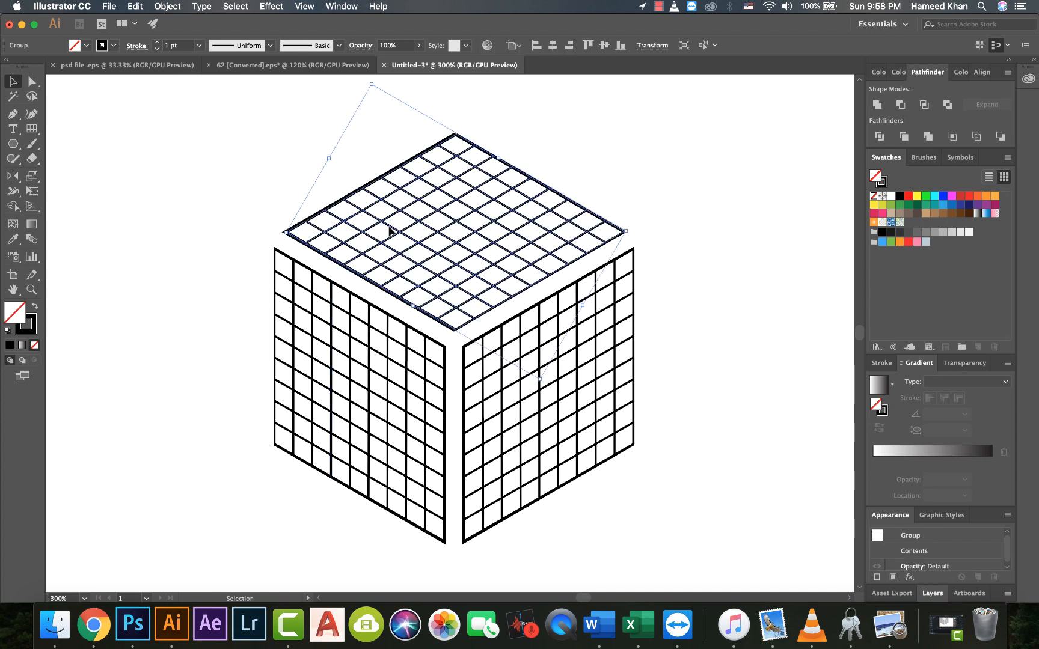
left_click(11, 208)
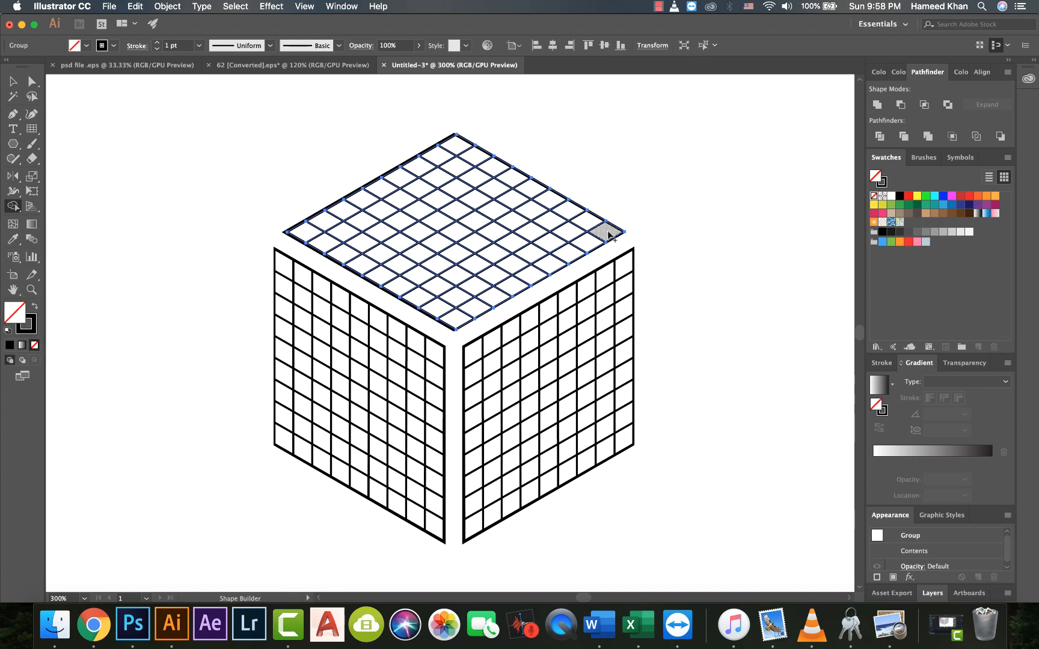
left_click_drag(609, 235, 568, 211)
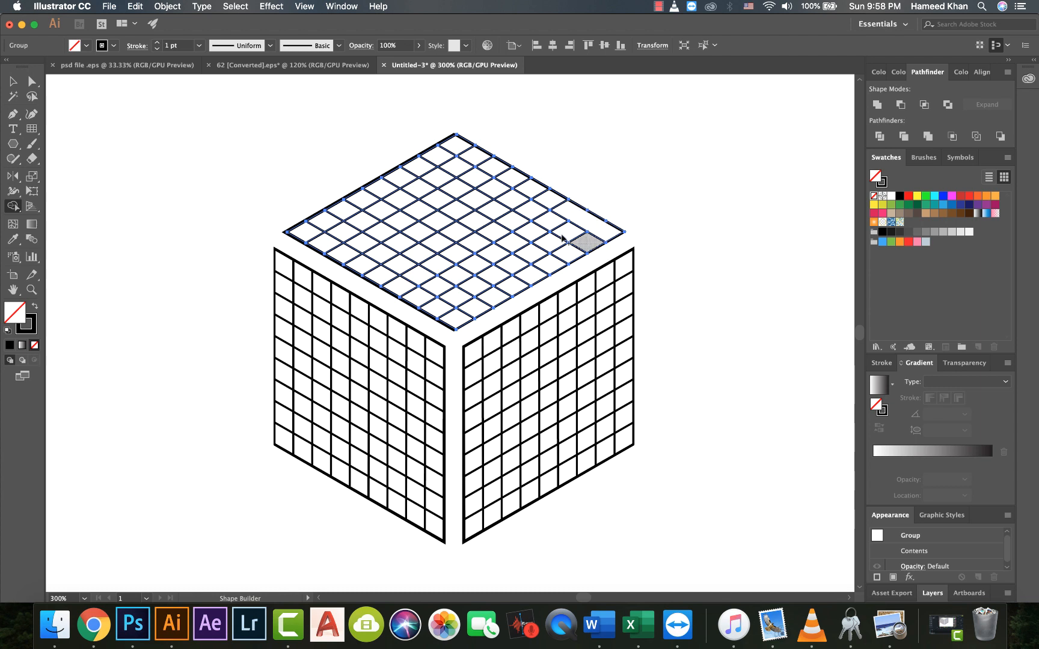
left_click(35, 307)
mouse_move(603, 230)
left_mouse_down()
mouse_move(487, 165)
mouse_move(454, 151)
mouse_move(445, 158)
mouse_move(448, 172)
mouse_move(569, 240)
mouse_move(596, 236)
left_mouse_up()
mouse_move(473, 304)
left_mouse_down()
mouse_move(448, 308)
mouse_move(455, 296)
mouse_move(422, 293)
mouse_move(381, 261)
mouse_move(358, 262)
mouse_move(327, 234)
mouse_move(345, 238)
mouse_move(339, 222)
mouse_move(351, 208)
mouse_move(357, 215)
mouse_move(368, 198)
mouse_move(469, 159)
left_mouse_up()
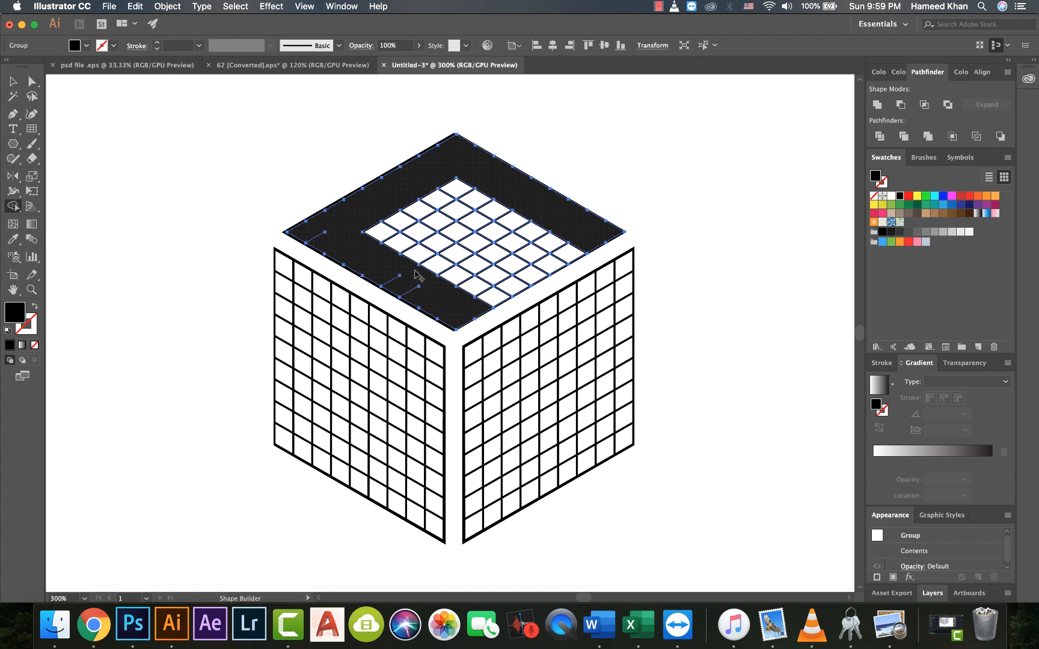
mouse_move(419, 276)
left_mouse_down()
mouse_move(527, 209)
mouse_move(415, 270)
left_mouse_up()
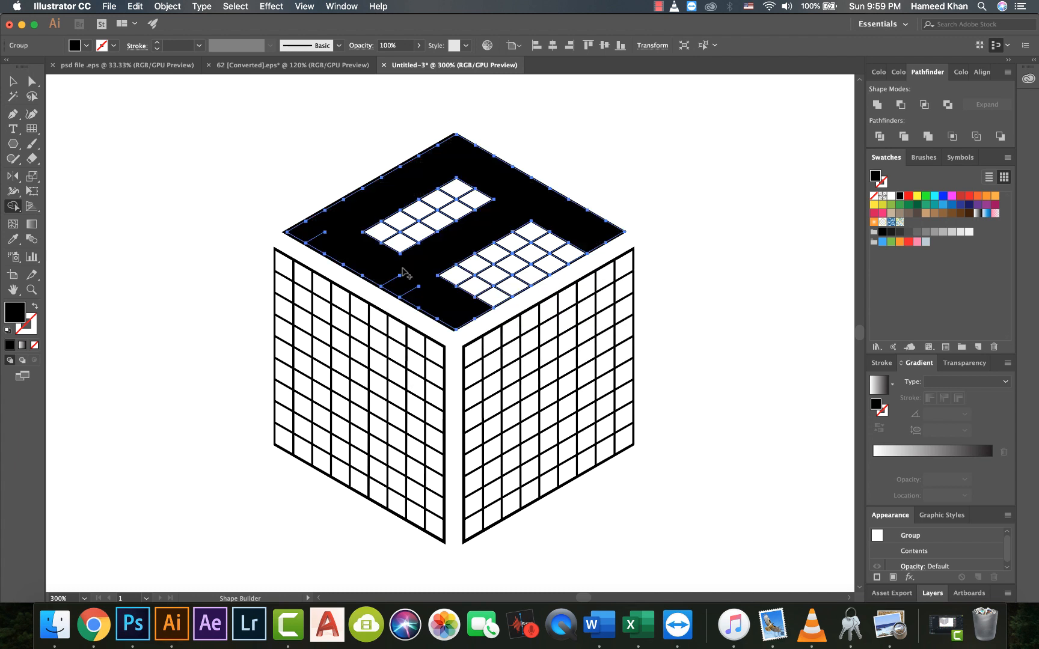
Step: Merge the left face's border cells with Shape Builder into a letter O with an extra-thick top bar, using black fill and no stroke
left_click_drag(337, 376, 340, 329)
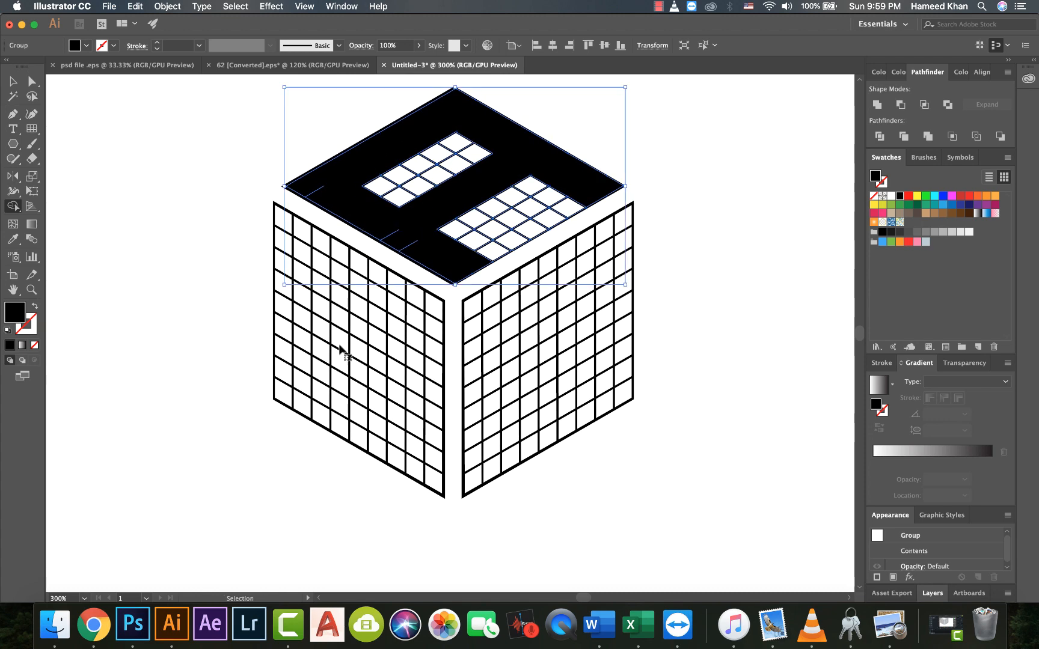
key("super+plus")
left_click_drag(297, 420, 345, 230)
left_click_drag(343, 318, 345, 341)
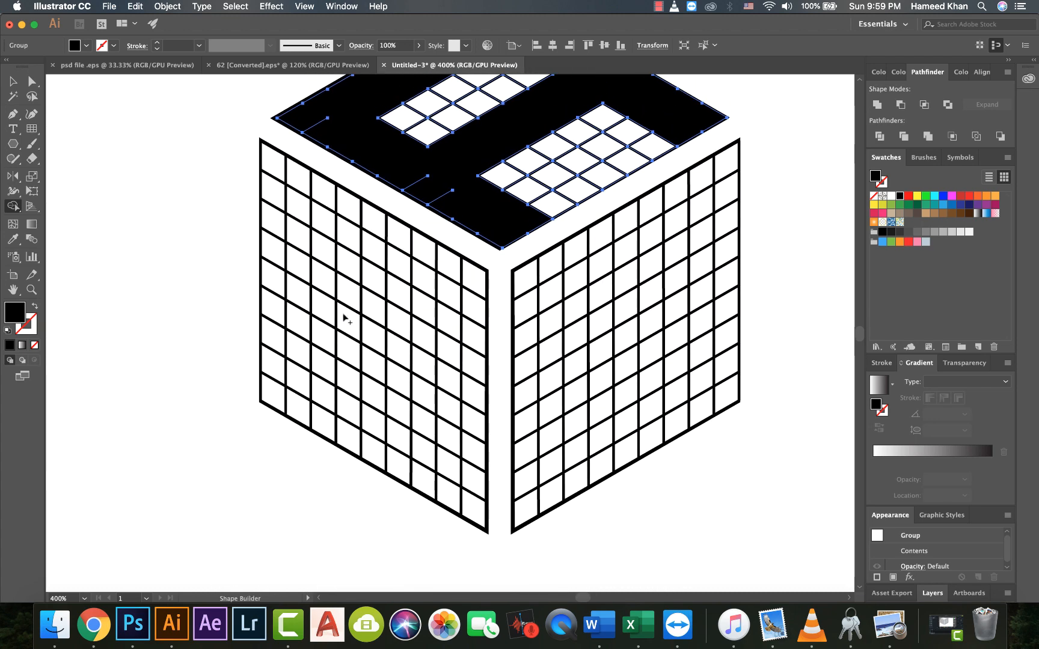
key("v")
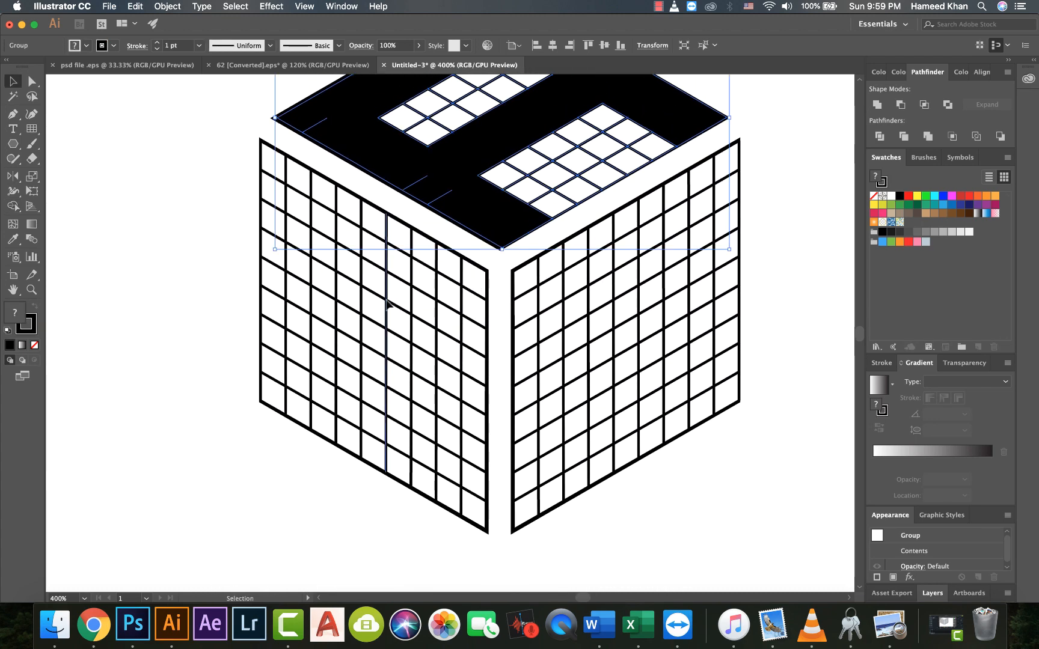
left_click(388, 304)
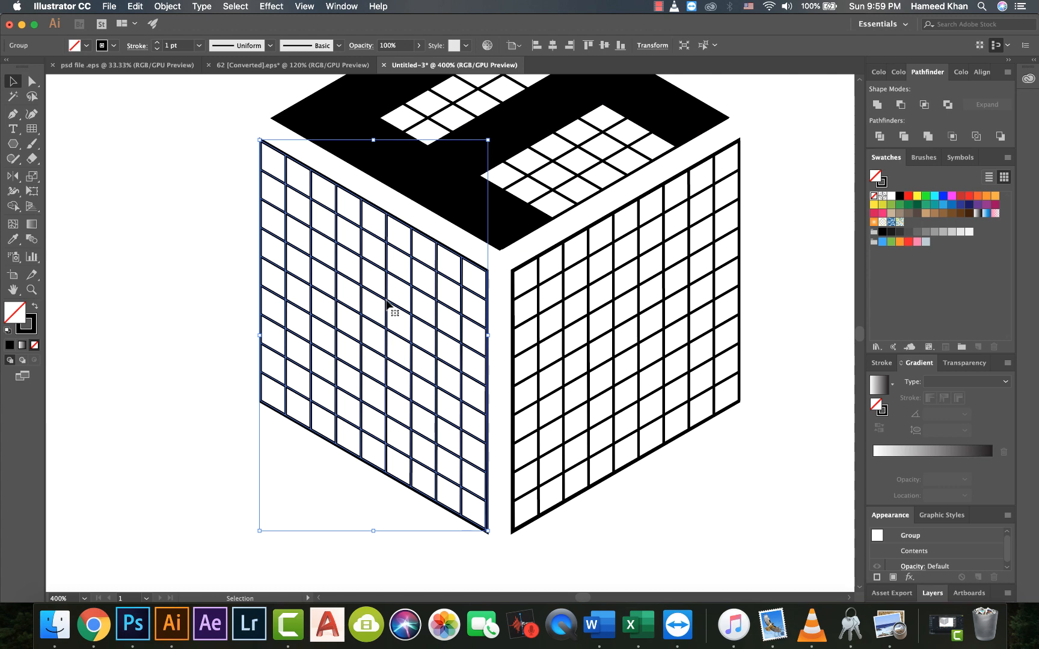
left_click(35, 306)
left_click(35, 309)
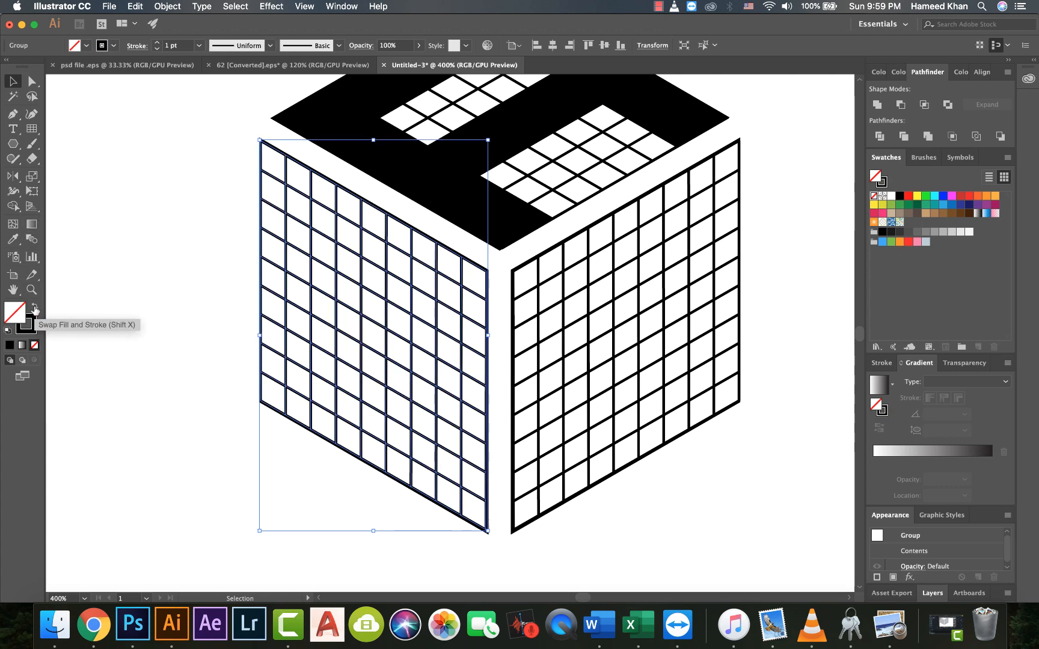
left_click(13, 207)
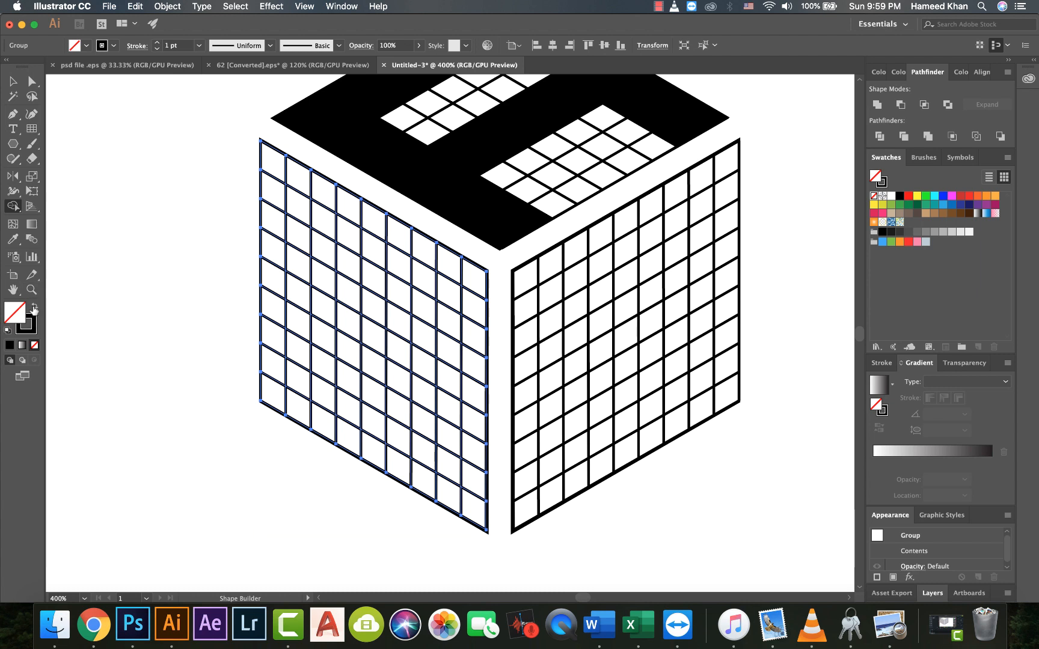
left_click(35, 308)
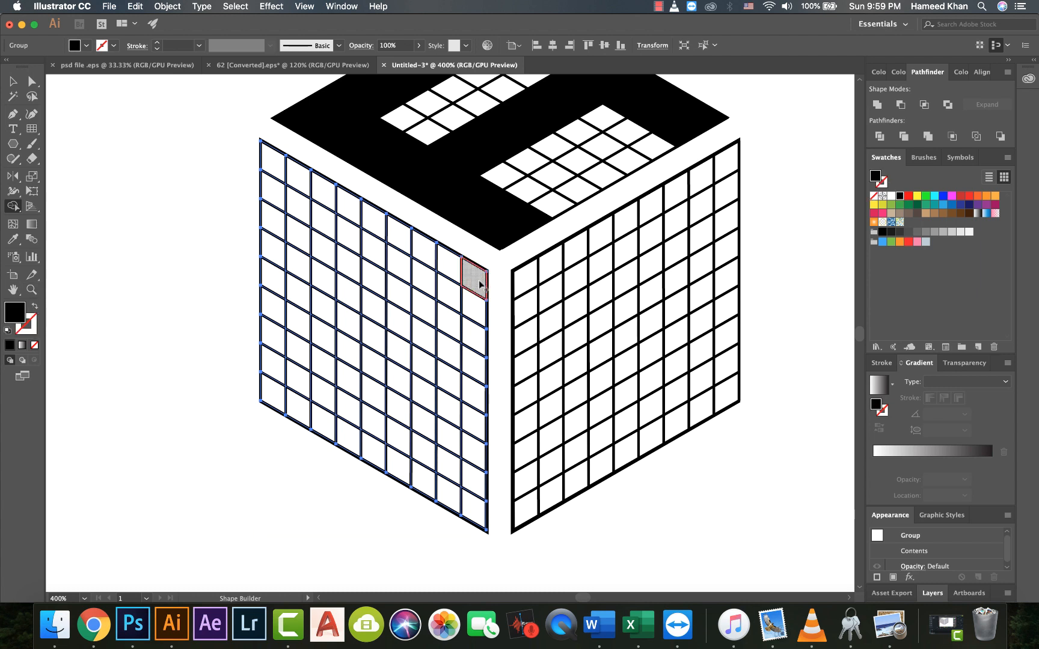
mouse_move(479, 285)
left_mouse_down()
mouse_move(472, 497)
mouse_move(325, 423)
mouse_move(272, 377)
mouse_move(273, 155)
mouse_move(440, 254)
mouse_move(454, 327)
mouse_move(450, 479)
mouse_move(430, 457)
mouse_move(284, 384)
mouse_move(281, 237)
mouse_move(301, 192)
mouse_move(279, 372)
left_mouse_up()
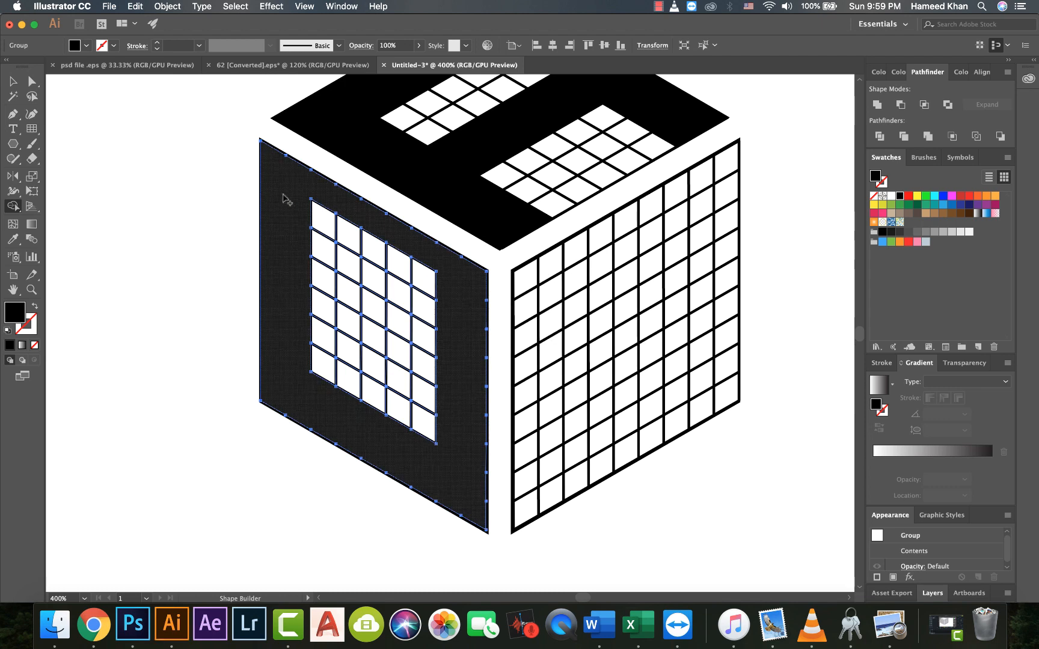
mouse_move(287, 200)
left_mouse_down()
mouse_move(358, 243)
mouse_move(459, 289)
left_mouse_up()
scroll(352, 293, "down", 6)
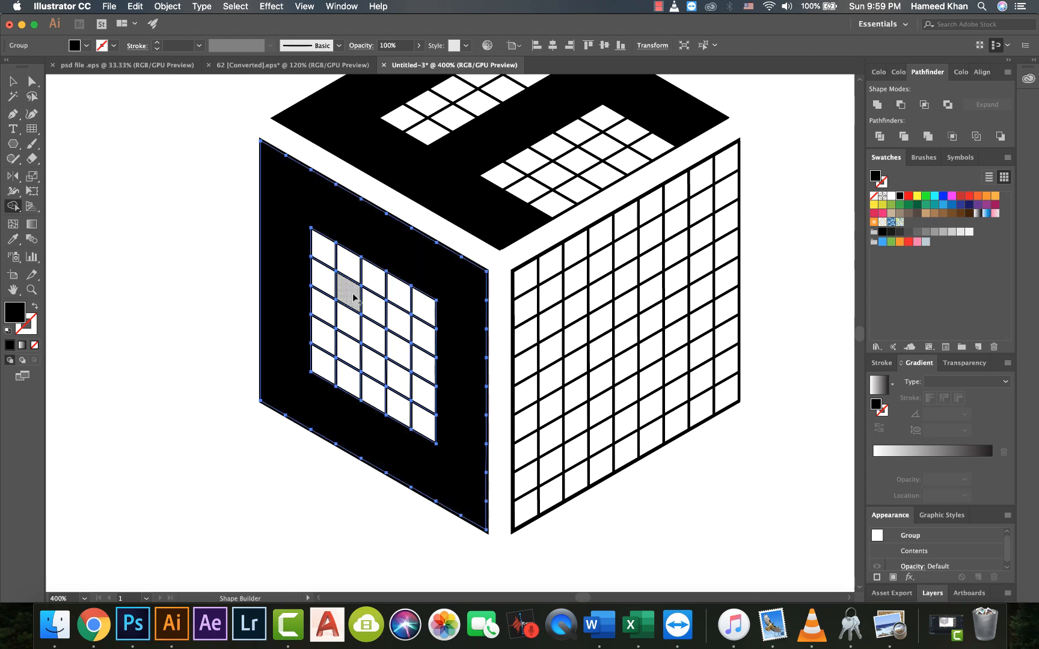
scroll(517, 333, "up", 4)
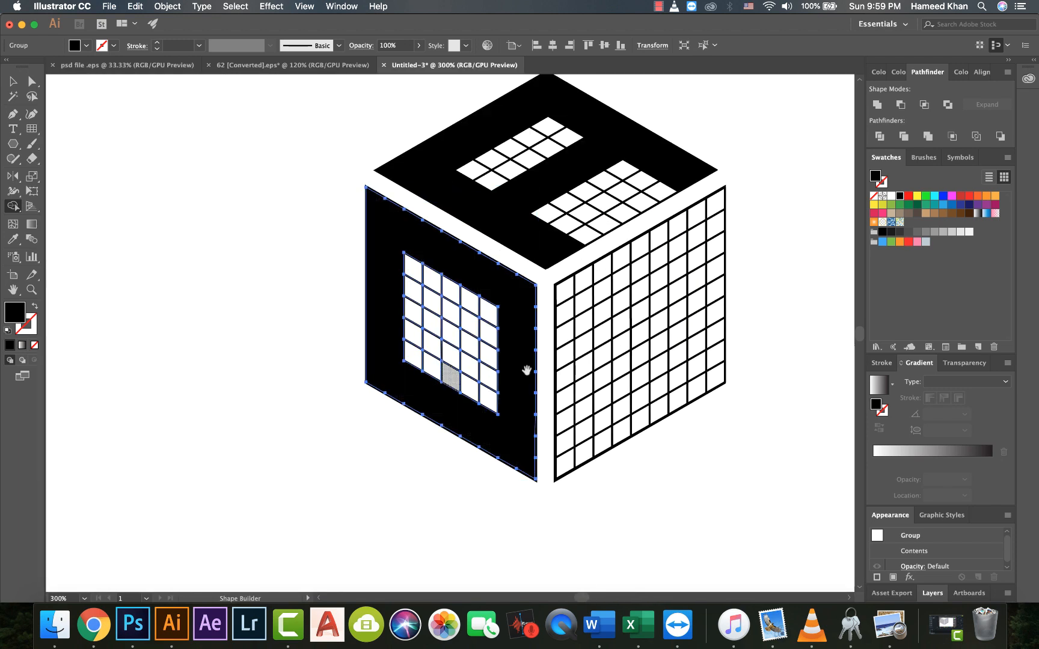
Step: Merge the right face's grid cells with Shape Builder into a black, strokeless letter E with two-cell-wide outer bars and a shorter middle bar
left_click_drag(527, 370, 355, 404)
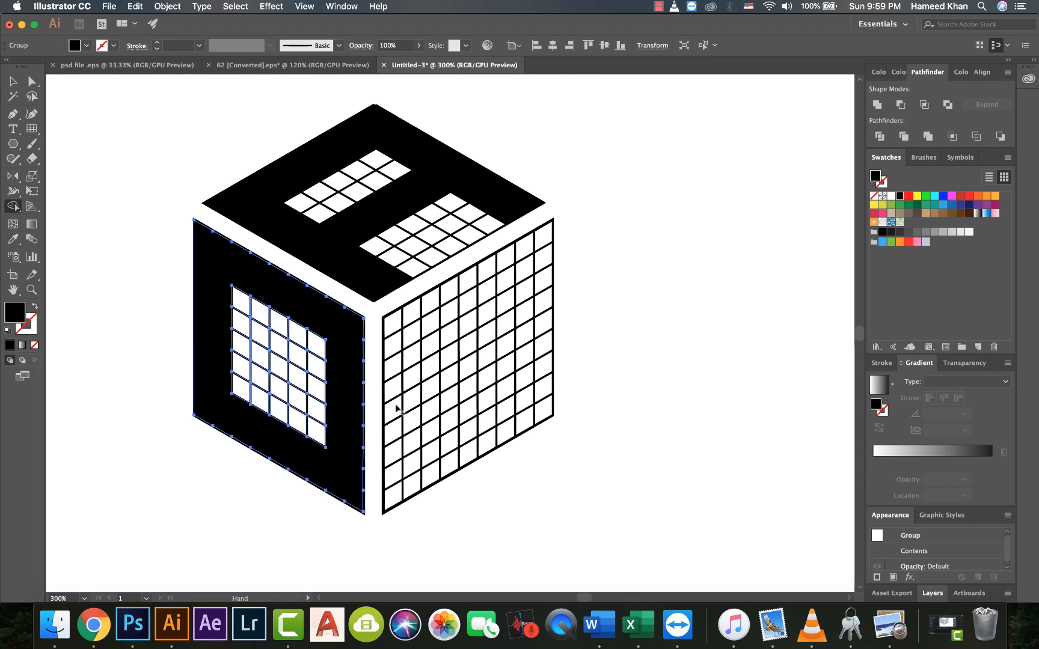
key("v")
left_click(446, 343)
left_click(438, 349)
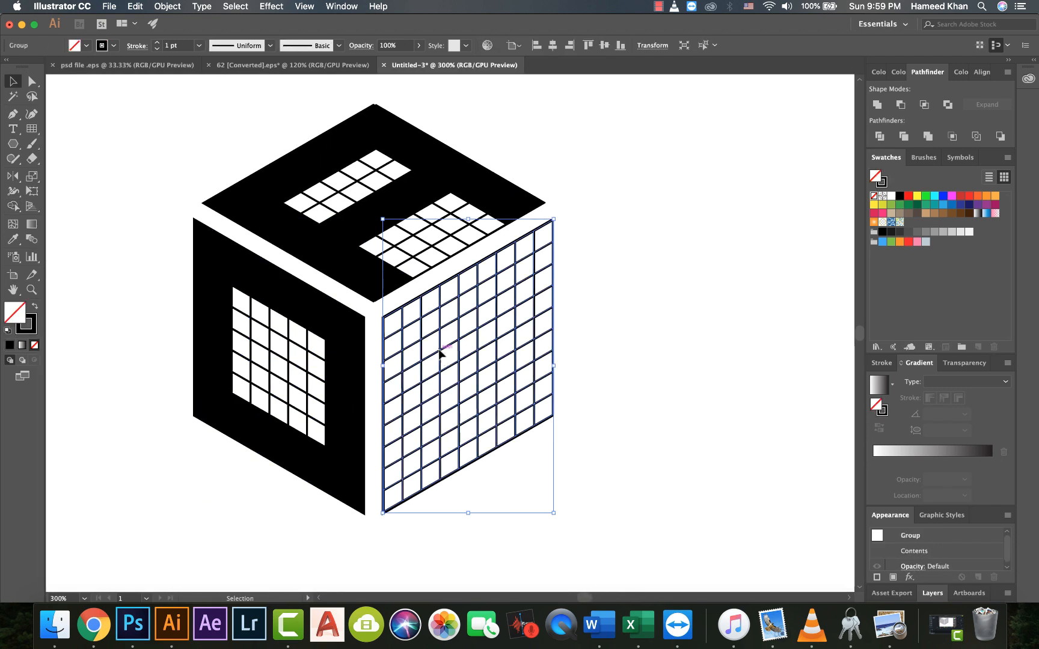
left_click(12, 206)
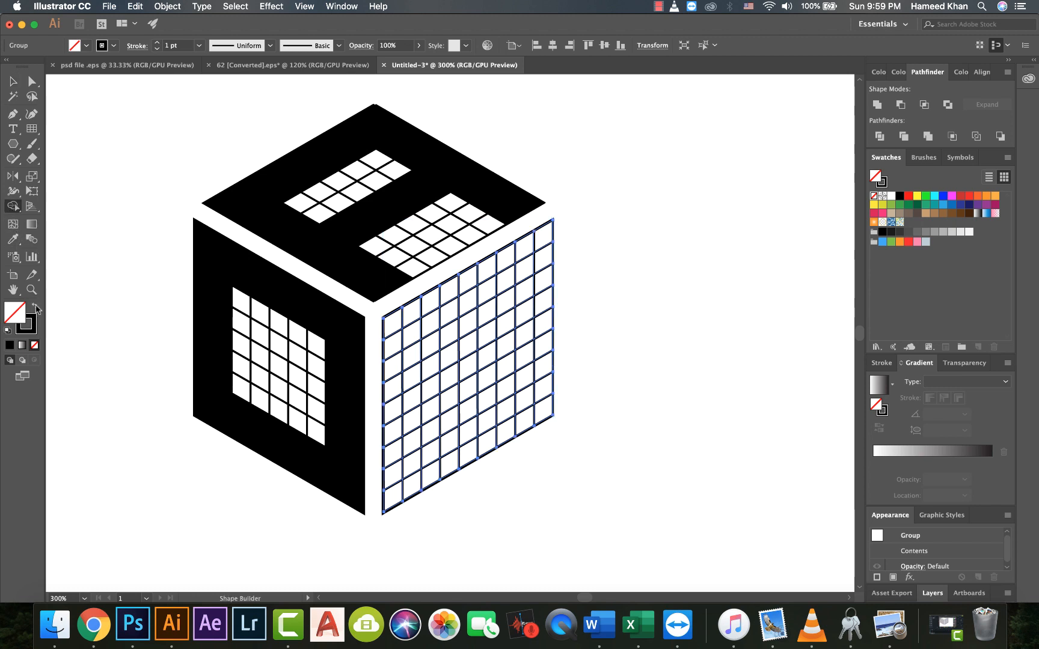
left_click(35, 307)
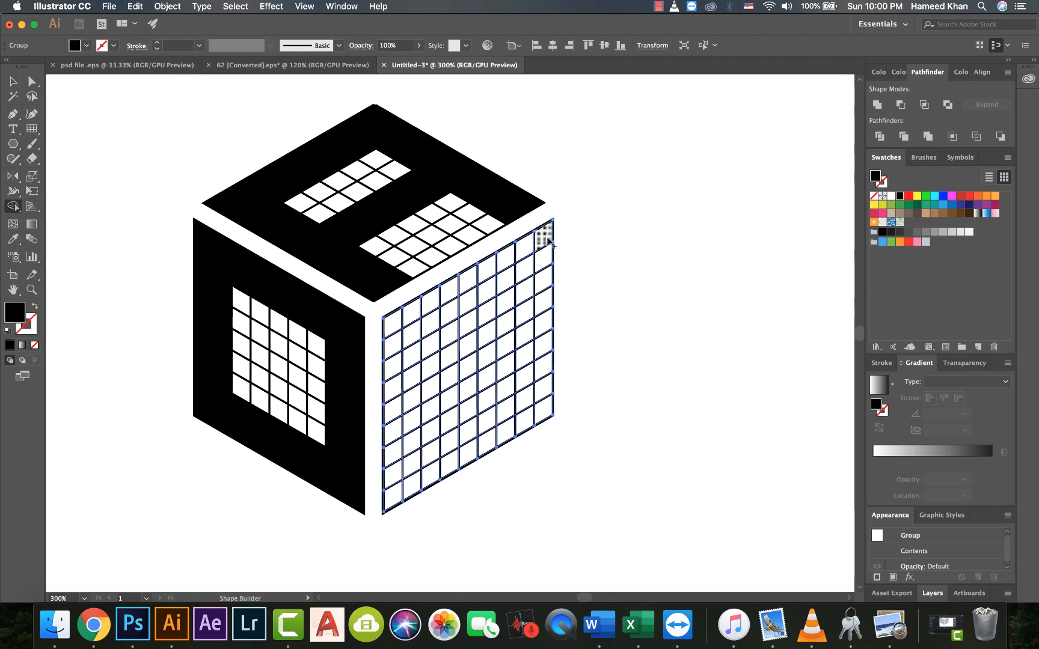
mouse_move(543, 241)
left_mouse_down()
mouse_move(404, 316)
mouse_move(391, 353)
mouse_move(393, 490)
mouse_move(453, 469)
mouse_move(544, 412)
mouse_move(541, 397)
mouse_move(414, 472)
mouse_move(410, 348)
mouse_move(533, 262)
mouse_move(543, 267)
left_mouse_up()
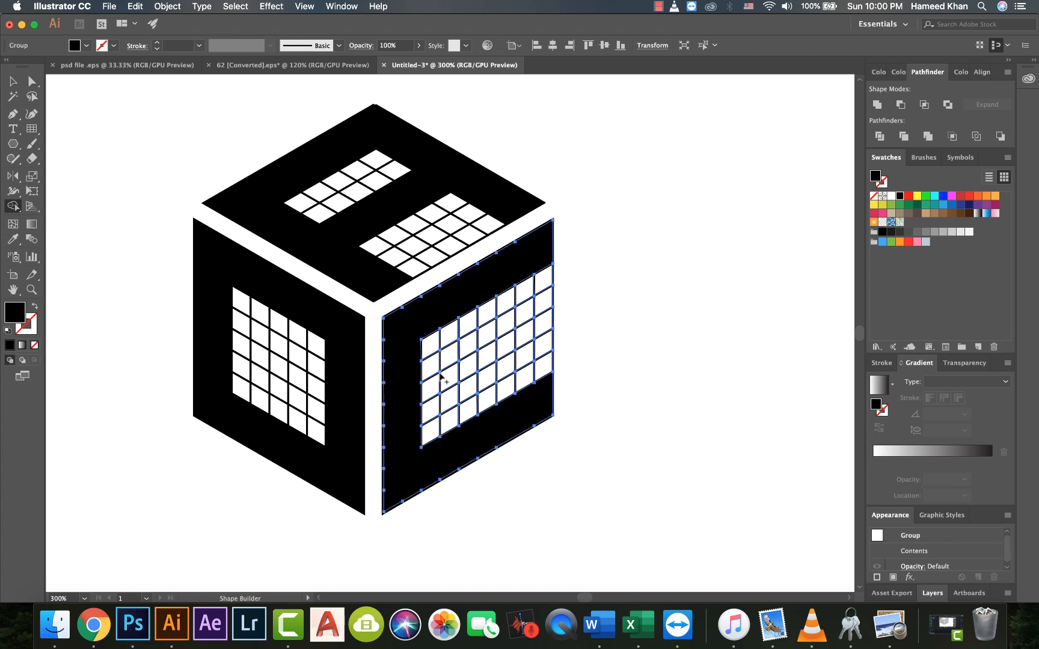
left_click_drag(424, 391, 495, 355)
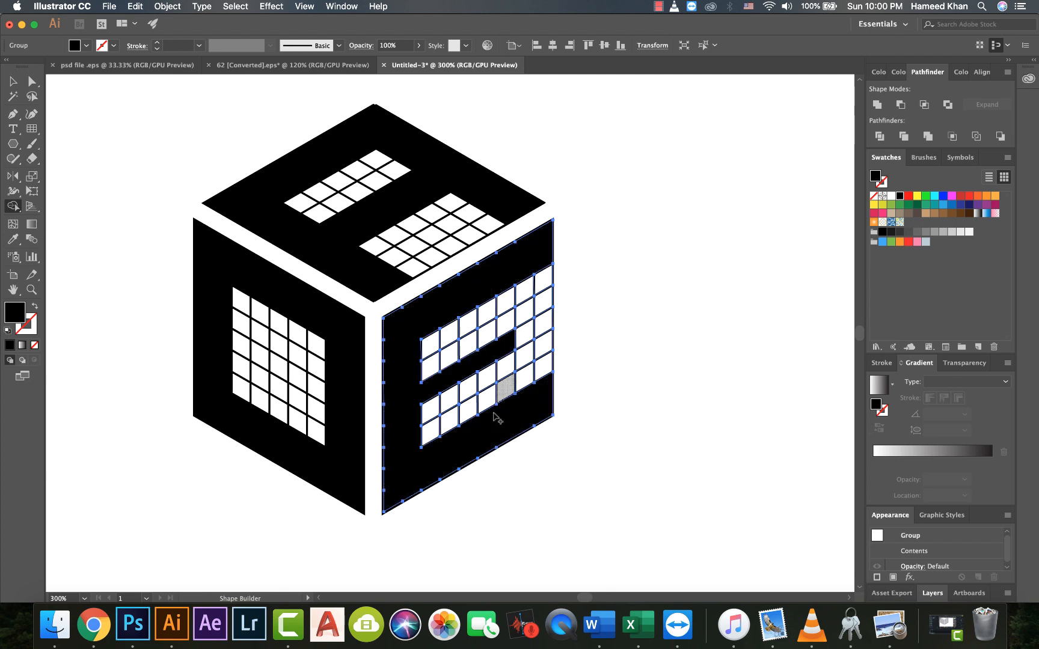
key("v")
left_click(585, 289)
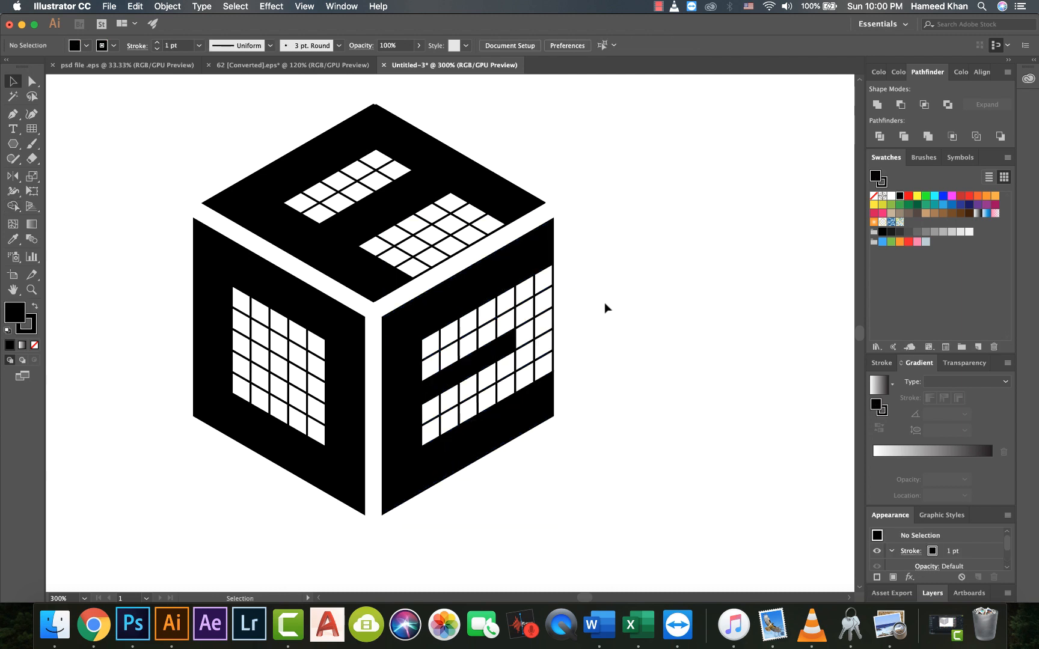
Step: Thicken the middle bar of the E by merging the row of grid cells directly above it
left_click(426, 380)
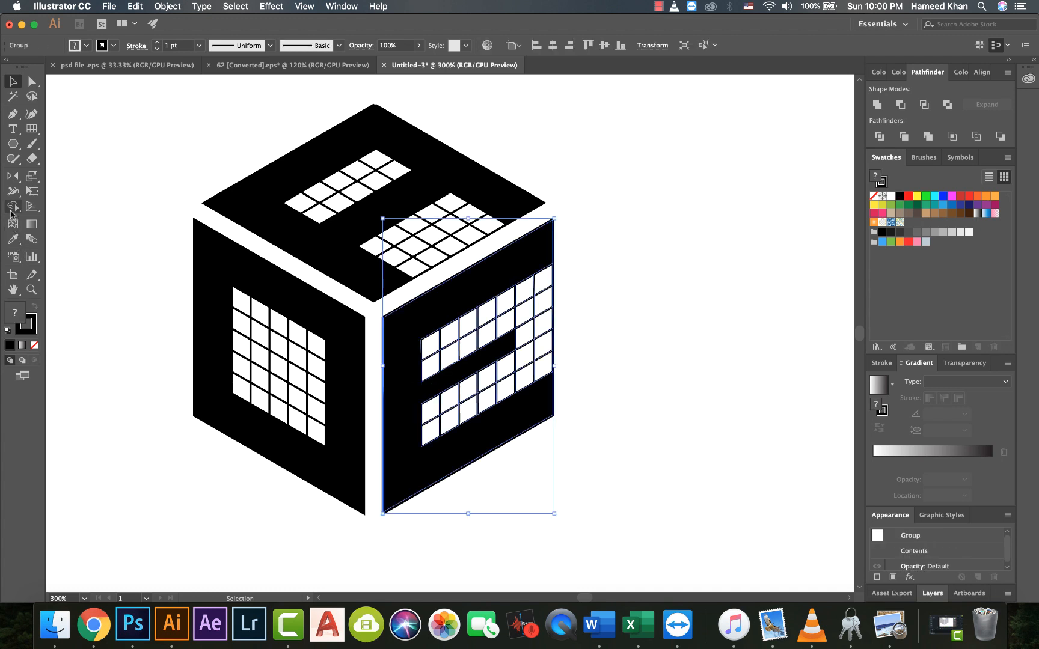
left_click_drag(413, 379, 472, 357)
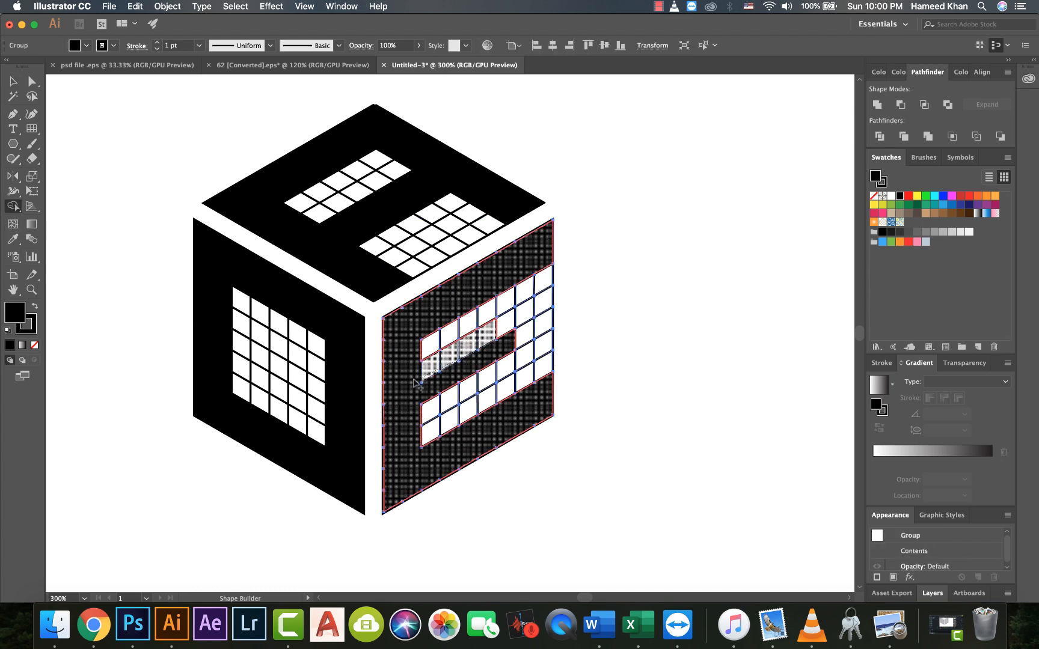
left_click_drag(417, 384, 416, 383)
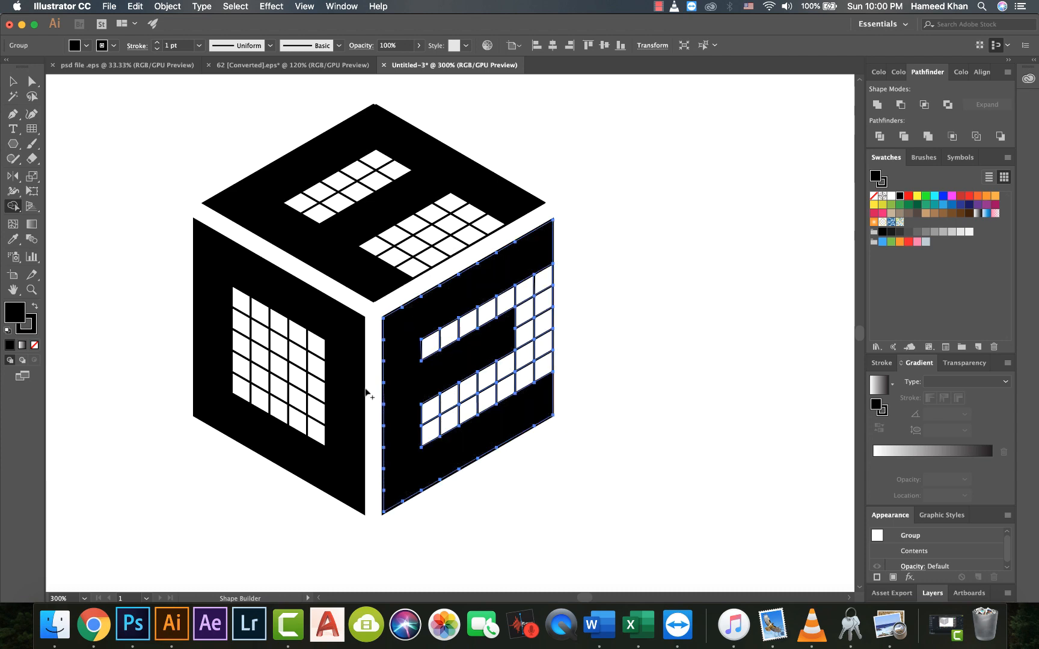
key("v")
left_click(610, 372)
key("super+minus")
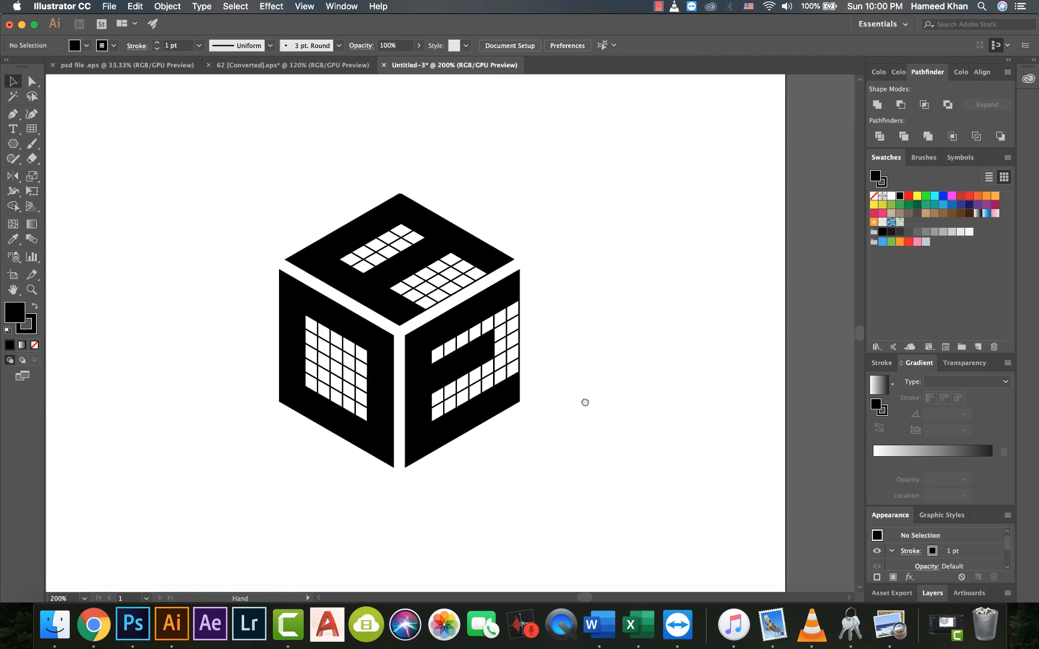
left_click_drag(585, 402, 589, 443)
Step: Try to cut the black A, O and E shapes out of their grids with direct selection
left_click(370, 334)
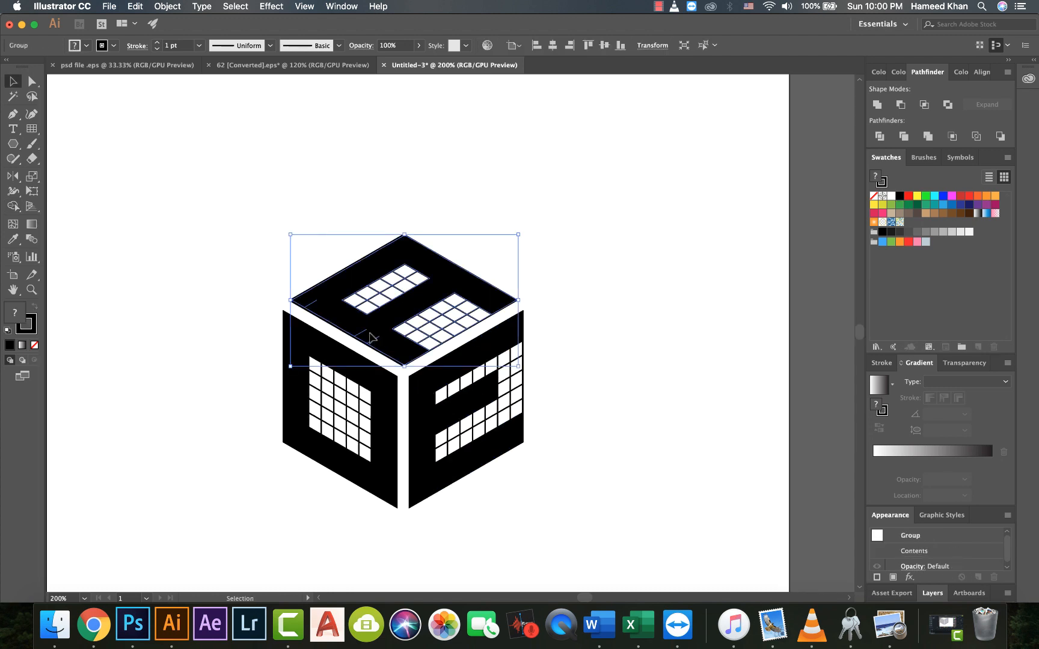
left_click(232, 177)
left_click(338, 295)
key("a")
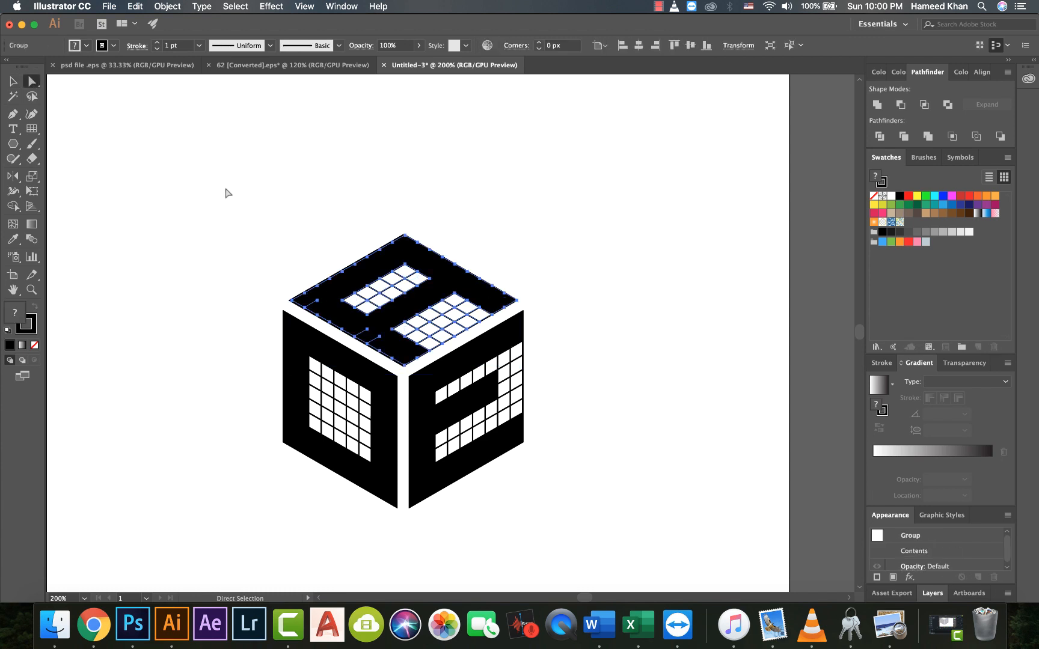
left_click(228, 193)
left_click(306, 307)
left_click(344, 362, "shift")
left_click(423, 382, "shift")
key("super+x")
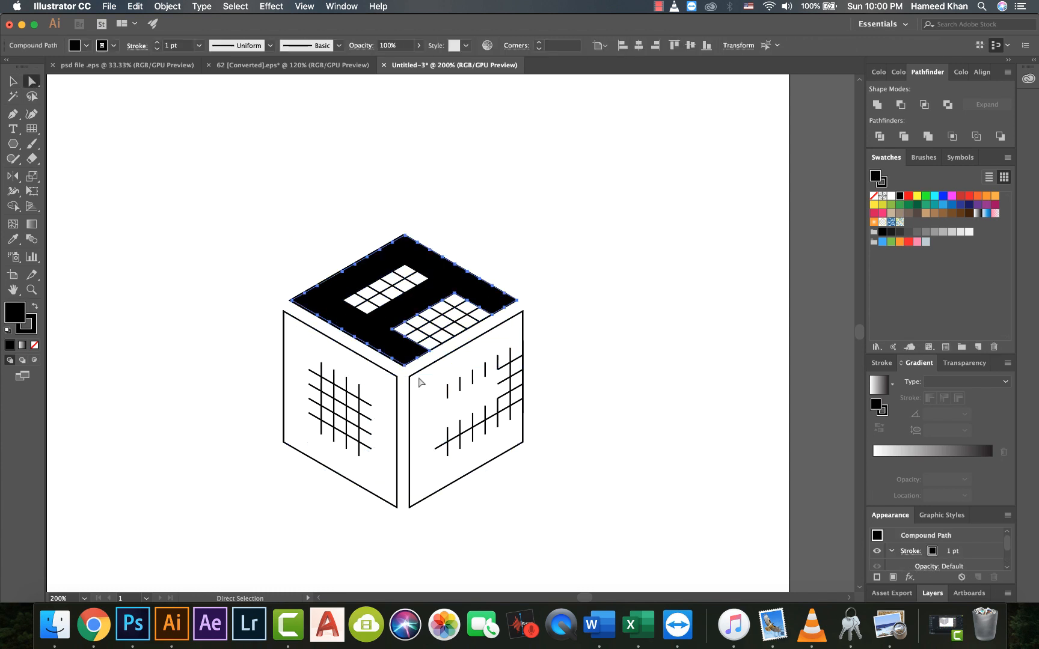
key("super+z")
Step: Cut the three face groups, clear the area and paste them back
left_click(229, 283)
key("v")
left_click(315, 298)
left_click(380, 377, "shift")
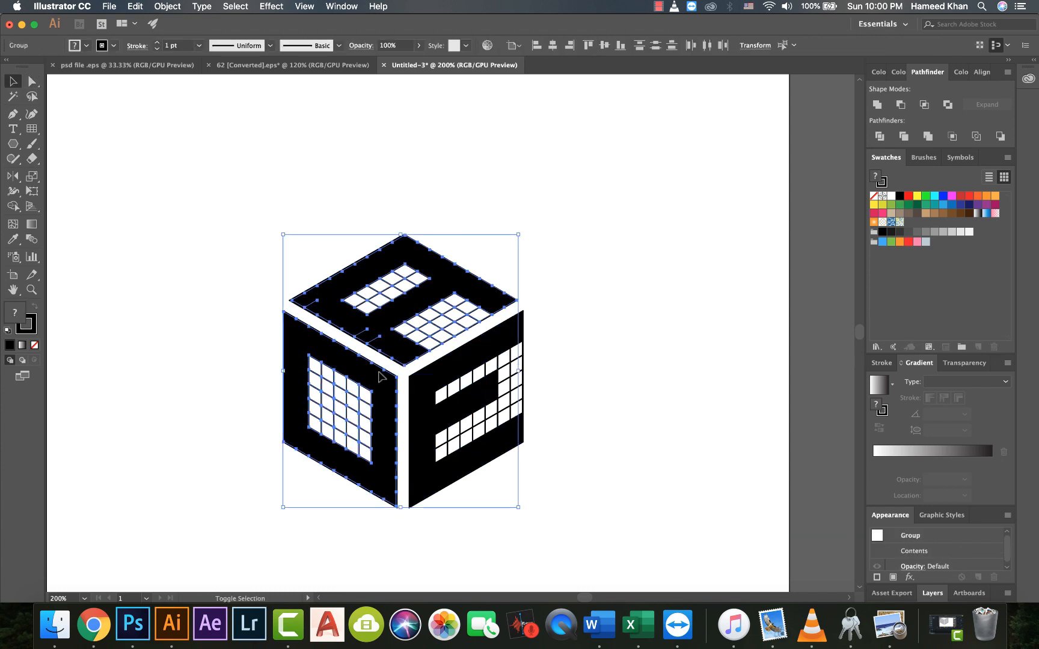
left_click(420, 394, "shift")
key("super+x")
left_click_drag(183, 168, 588, 508)
key("Delete")
key("super+v")
left_click(536, 480)
Step: Ungroup the artwork on all three cube faces so the letters are separate from the grid cells
left_click_drag(477, 356, 450, 404)
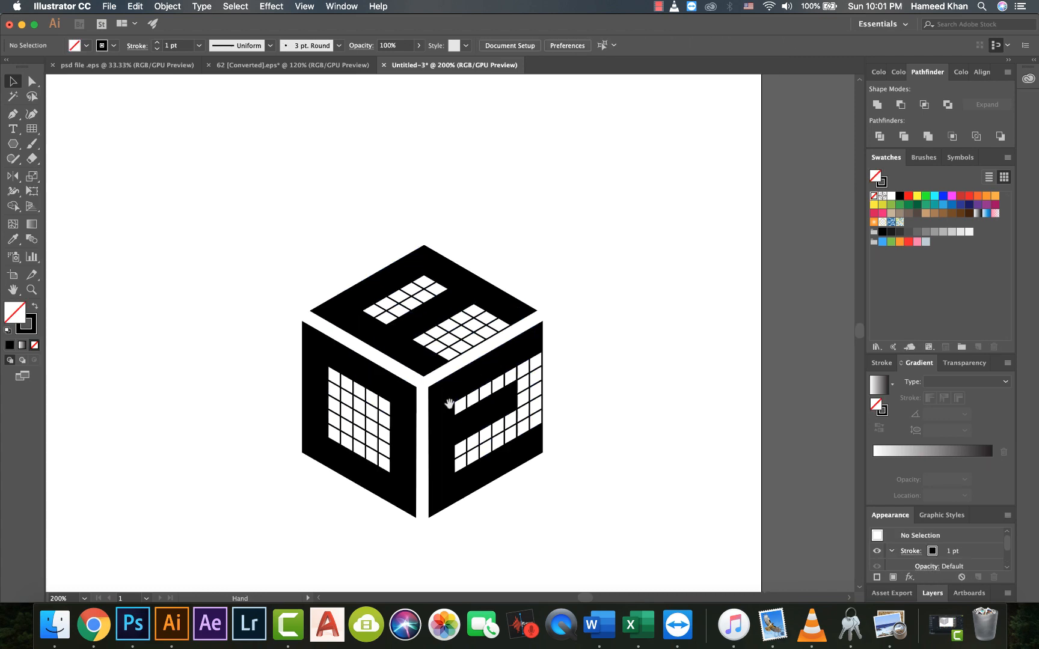
left_click(416, 358)
right_click(383, 344)
left_click(411, 436)
left_click(614, 500)
right_click(342, 310)
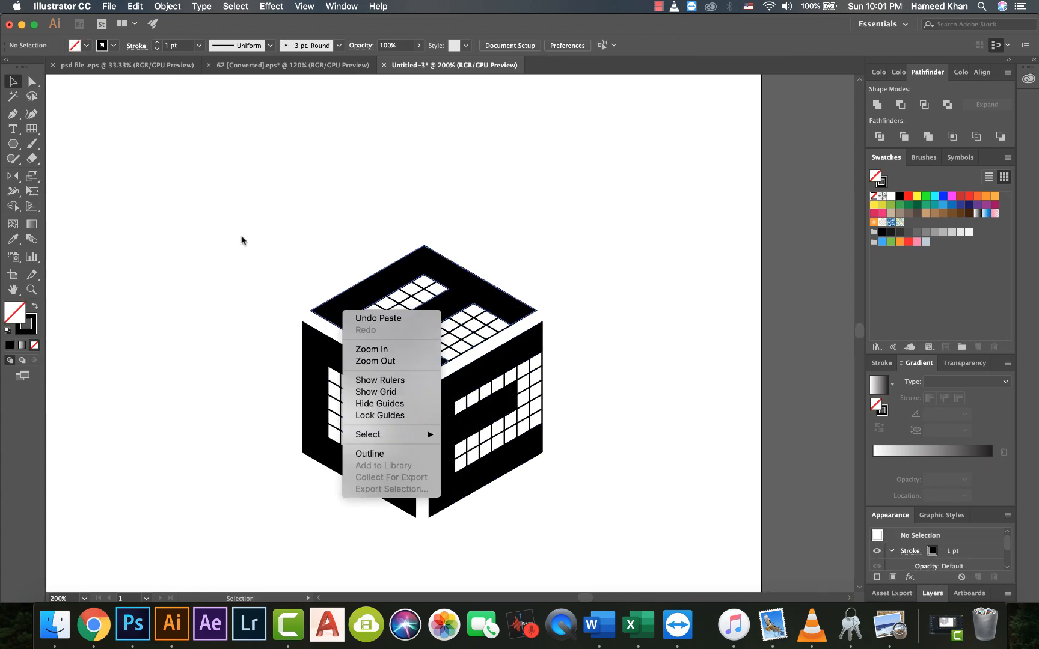
left_click(241, 235)
left_click_drag(198, 182, 526, 458)
right_click(436, 444)
left_click(466, 508)
left_click(594, 456)
Step: Isolate the A, O and E shapes by cutting them, deleting all leftover grid cells and pasting the letters back
left_click(475, 421)
left_click(387, 389, "shift")
left_click(372, 329, "shift")
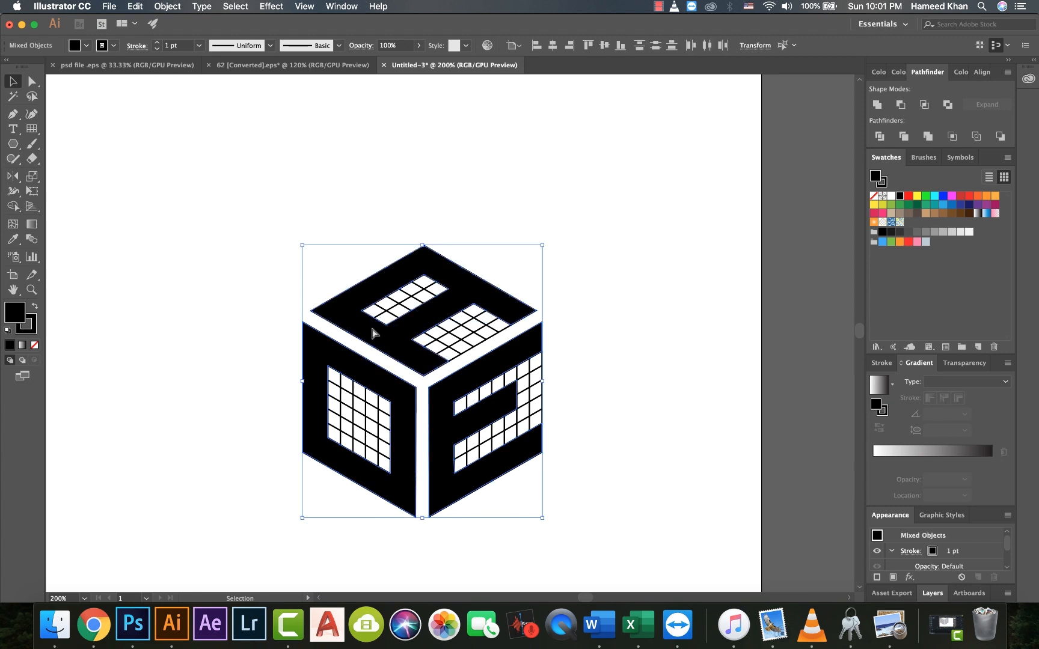
key("super+x")
left_click_drag(259, 213, 653, 524)
key("Delete")
key("super+v")
left_click(264, 429)
Step: Move the complete AOE letter cube towards the horizontal centre of the artboard
key("super+minus")
key("super+minus")
left_click_drag(352, 235, 532, 418)
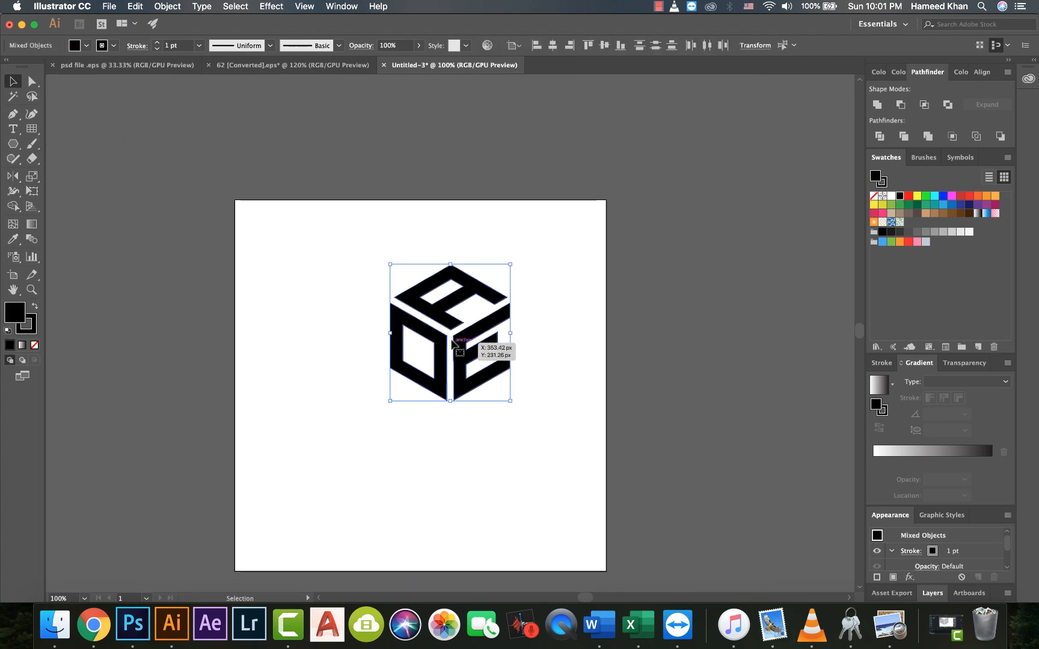
left_click_drag(439, 323, 402, 361)
left_click(325, 323)
Step: Bring the logo name text onto the artboard below the letter cube
key("super+minus")
scroll(325, 319, "up", 3)
left_click_drag(359, 191, 399, 547)
key("i")
left_click(496, 532)
left_click(452, 463)
left_click(318, 480)
key("super+plus")
key("super+plus")
Step: Shorten the text below the cube to the single line "ABITION OVER"
key("t")
triple_click(314, 483)
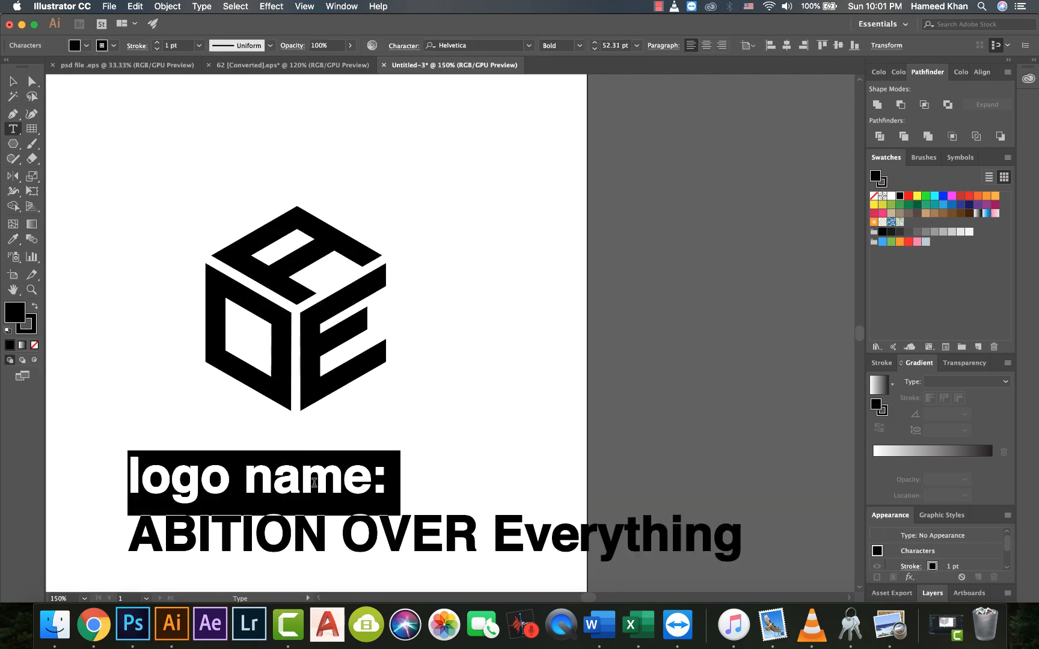
type("v")
left_click_drag(771, 475, 516, 475)
key("BackSpace")
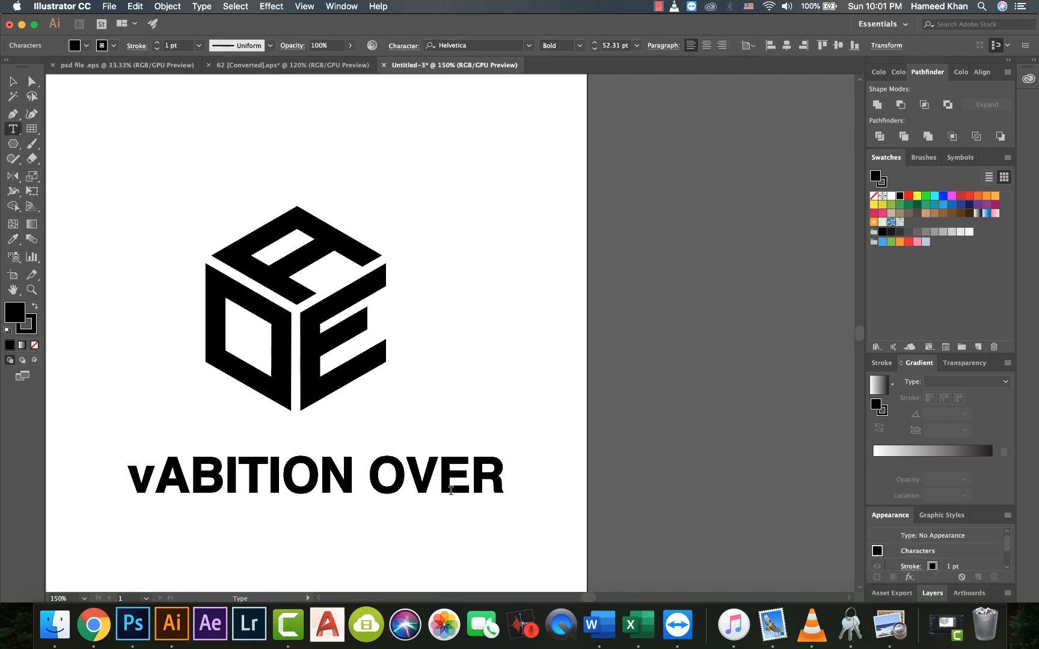
left_click(14, 81)
double_click(164, 480)
left_click_drag(157, 480, 131, 479)
key("BackSpace")
left_click(13, 81)
key("super+minus")
left_click_drag(253, 270, 244, 378)
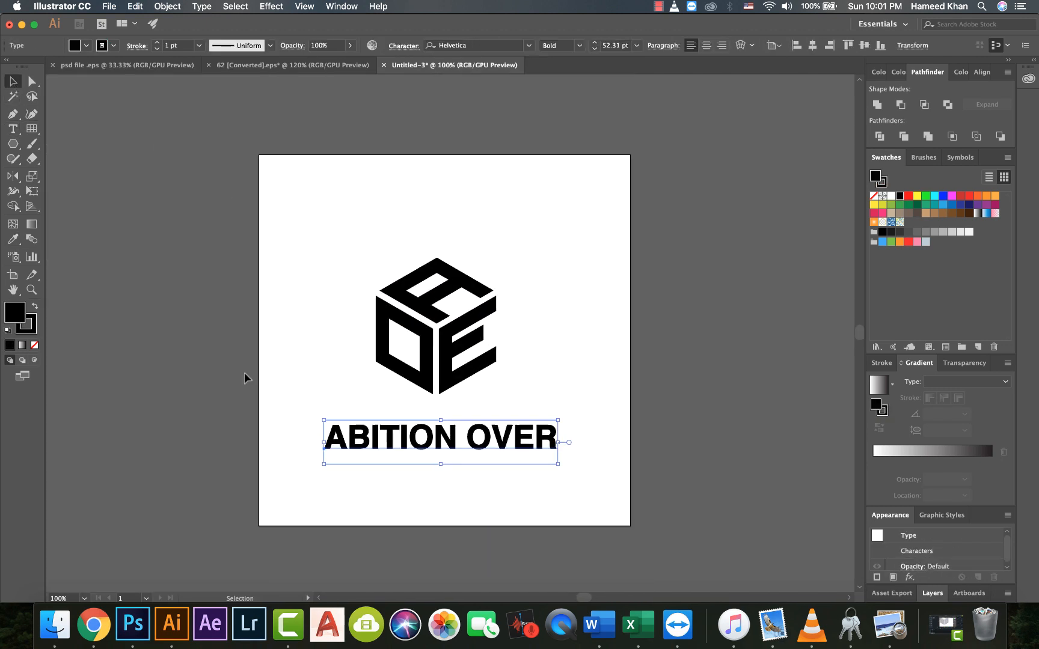
Step: Move the ABITION OVER text up closer to the cube and scale the letter cube down slightly about its centre
left_click_drag(421, 439, 420, 424)
left_click(432, 314)
left_click_drag(509, 224, 400, 357)
left_click_drag(437, 258, 437, 268)
left_click(312, 274)
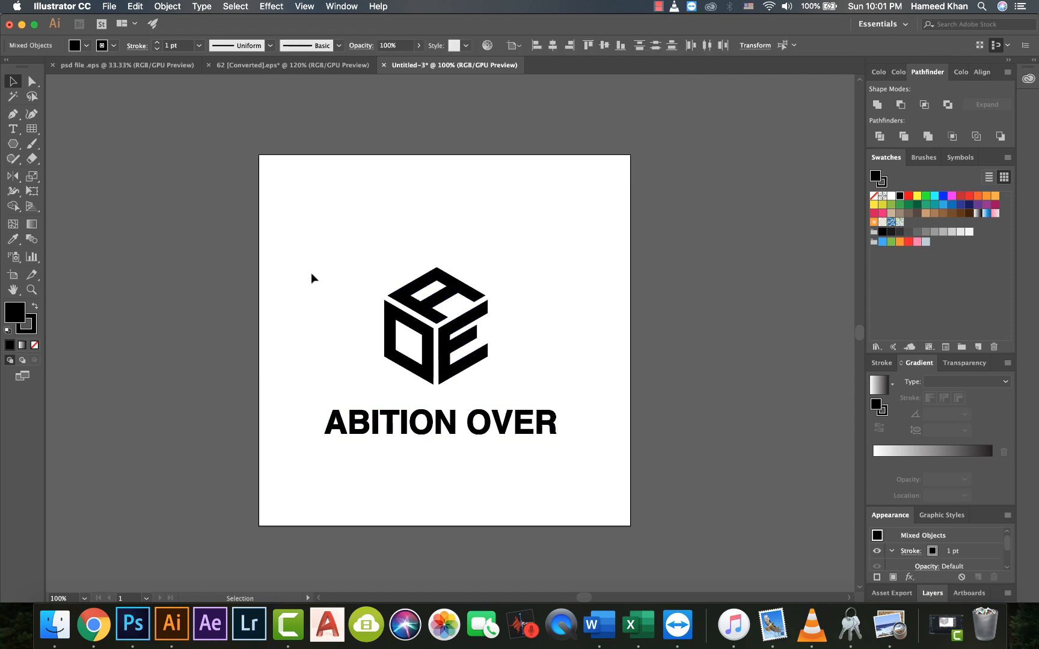
Step: Duplicate the ABITION OVER text below itself and turn the copy into a smaller, widely letter-spaced "everything"
left_click_drag(388, 426, 421, 446)
left_click(330, 366)
left_click(392, 422)
triple_click(341, 448)
type("Everything")
key("Escape")
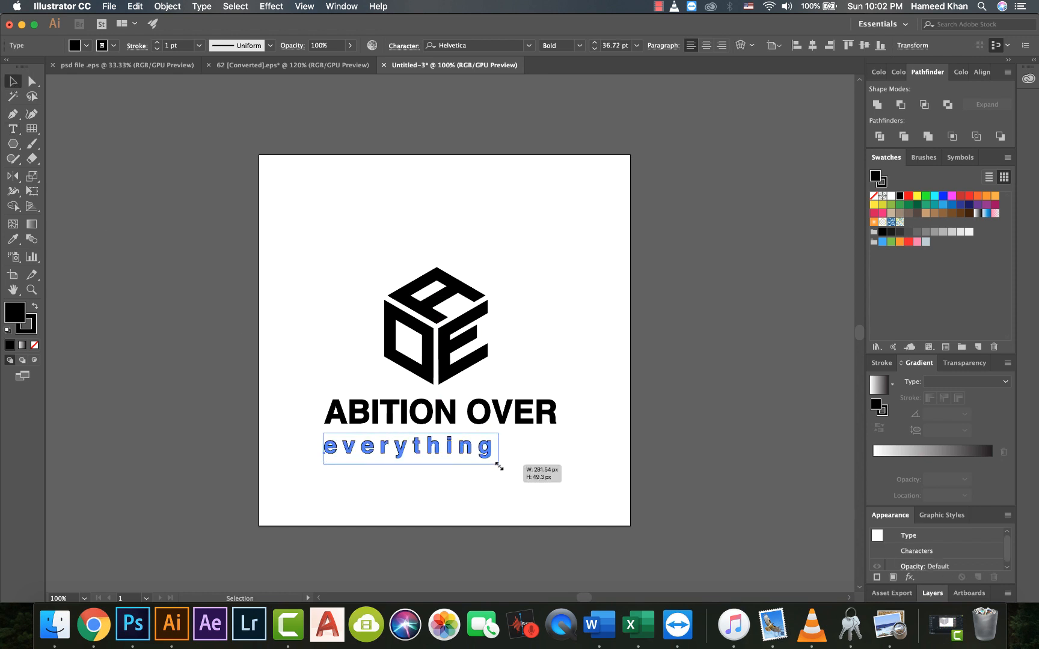
left_click_drag(445, 470, 415, 415)
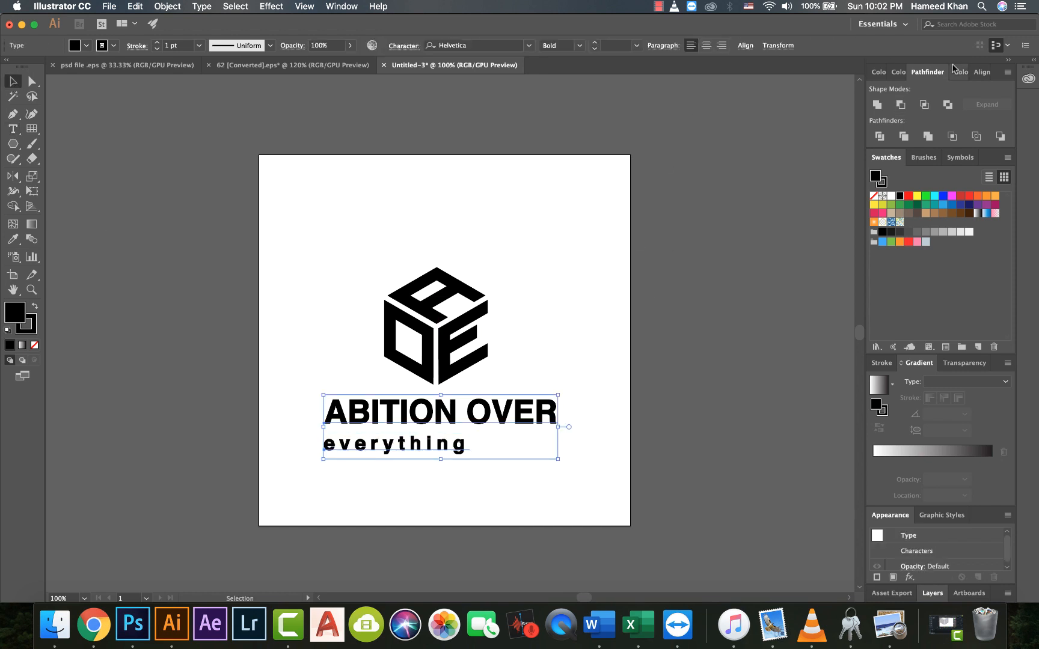
Step: Centre the ABITION OVER and "everything" text lines horizontally on the artboard, leaving only "everything" selected
left_click(975, 72)
left_click(899, 105)
left_click(423, 398, "shift")
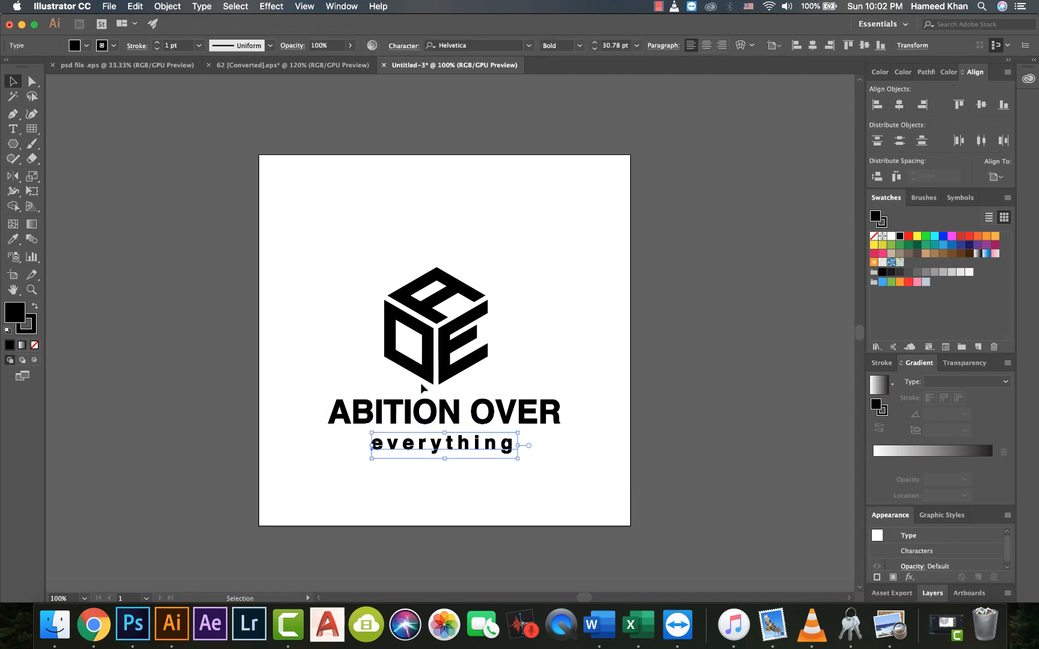
Step: Set the "everything" text to Regular weight, enlarge it slightly, and remove its stroke
left_click(580, 45)
left_click(568, 84)
left_click_drag(371, 456, 373, 458)
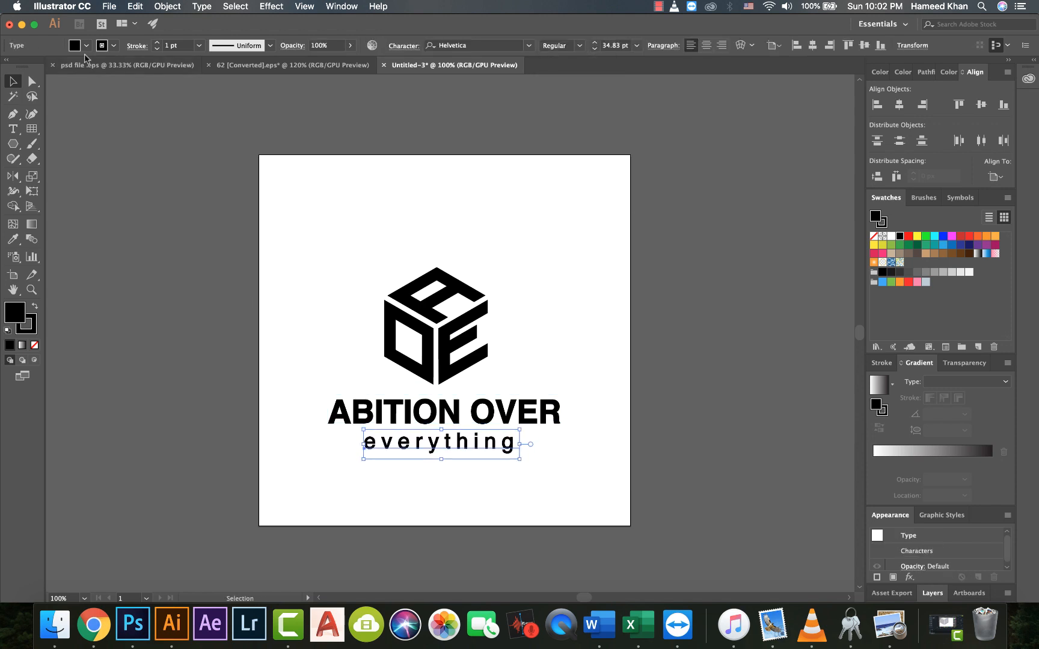
left_click(114, 45)
left_click(12, 71)
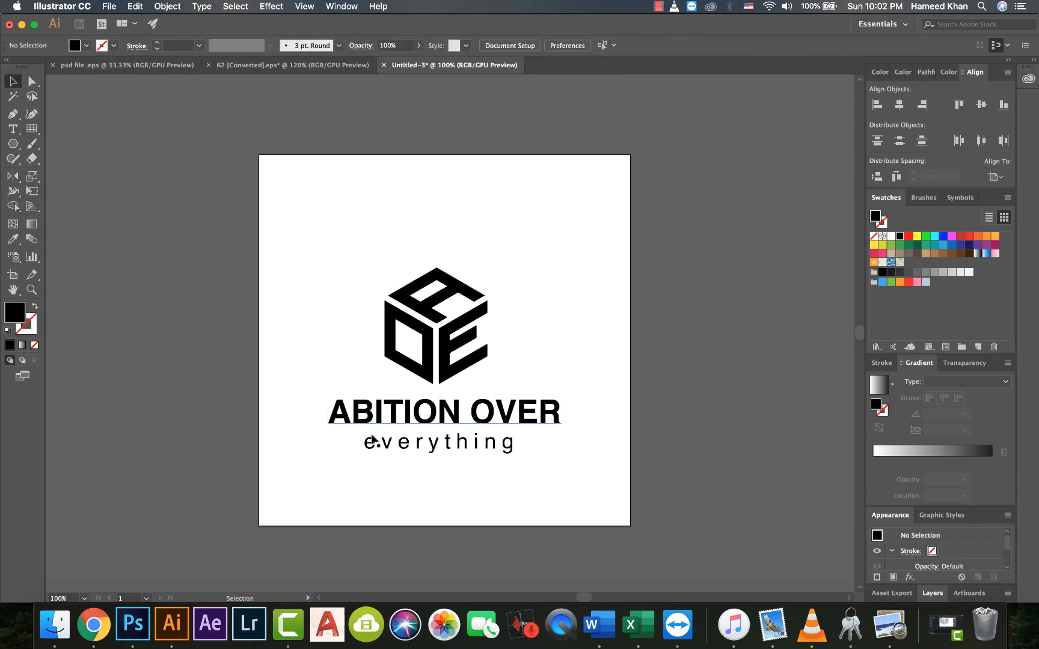
left_click(473, 158)
Step: Set the "everything" text to Bold and nudge it left beneath ABITION OVER
left_click(442, 441)
left_click(580, 45)
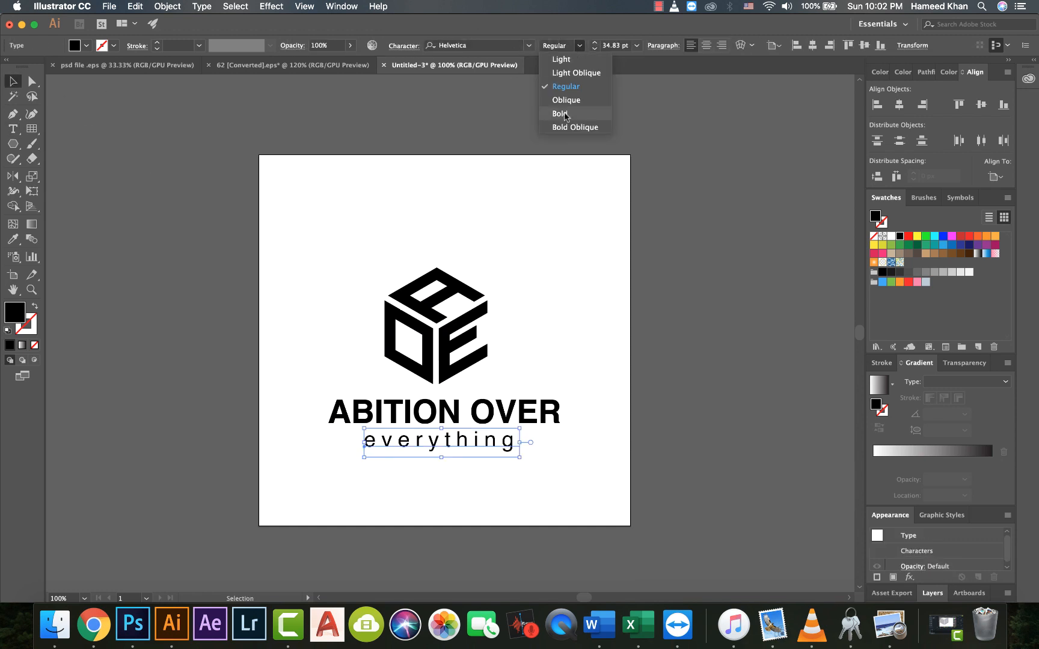
left_click(568, 113)
key("Left")
left_click(413, 425, "shift")
left_click(601, 288)
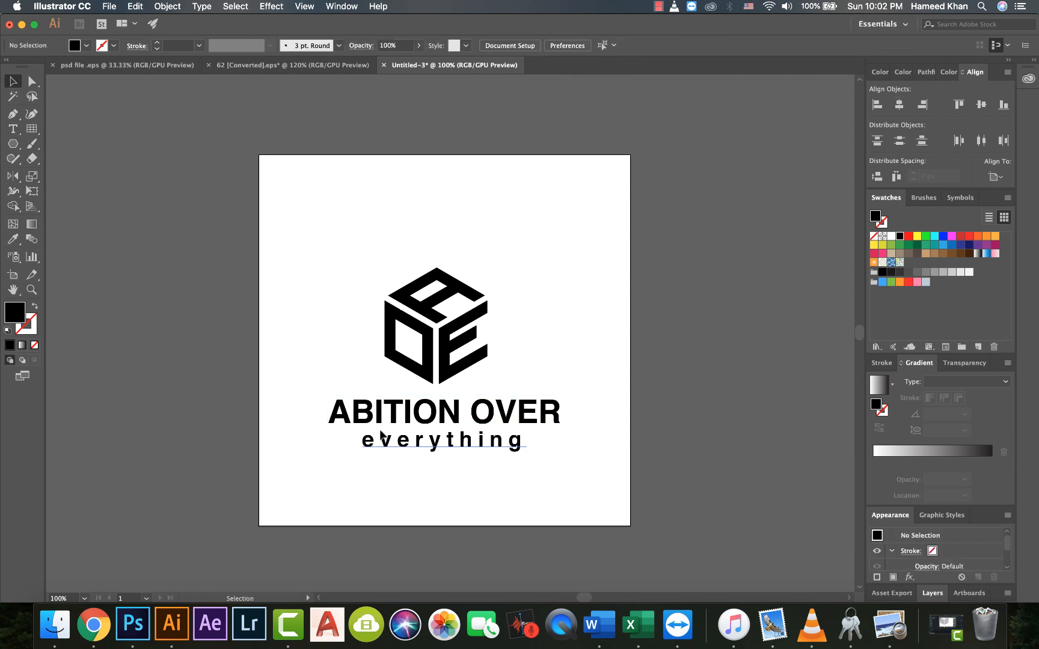
Step: Fill the "everything" text with a medium grey swatch
left_click(384, 440)
left_click(86, 45)
left_click(67, 103)
left_click(61, 103)
left_click(279, 283)
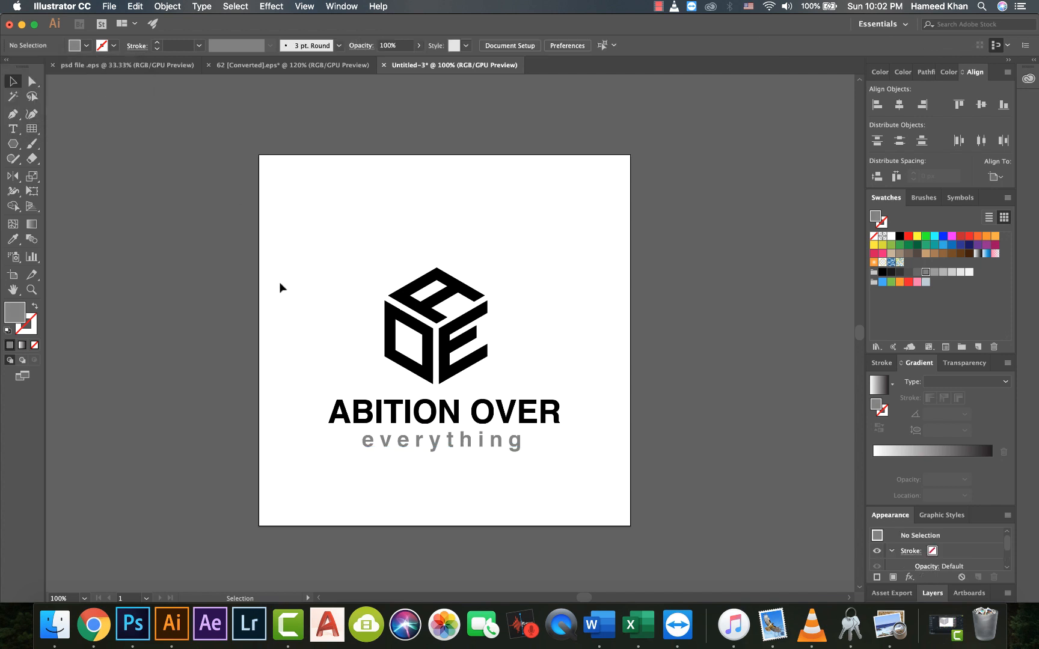
Step: Group the letter cube and both text lines into one logo object
scroll(273, 270, "right", 5)
left_click_drag(241, 225, 379, 443)
right_click(379, 444)
left_click(407, 501)
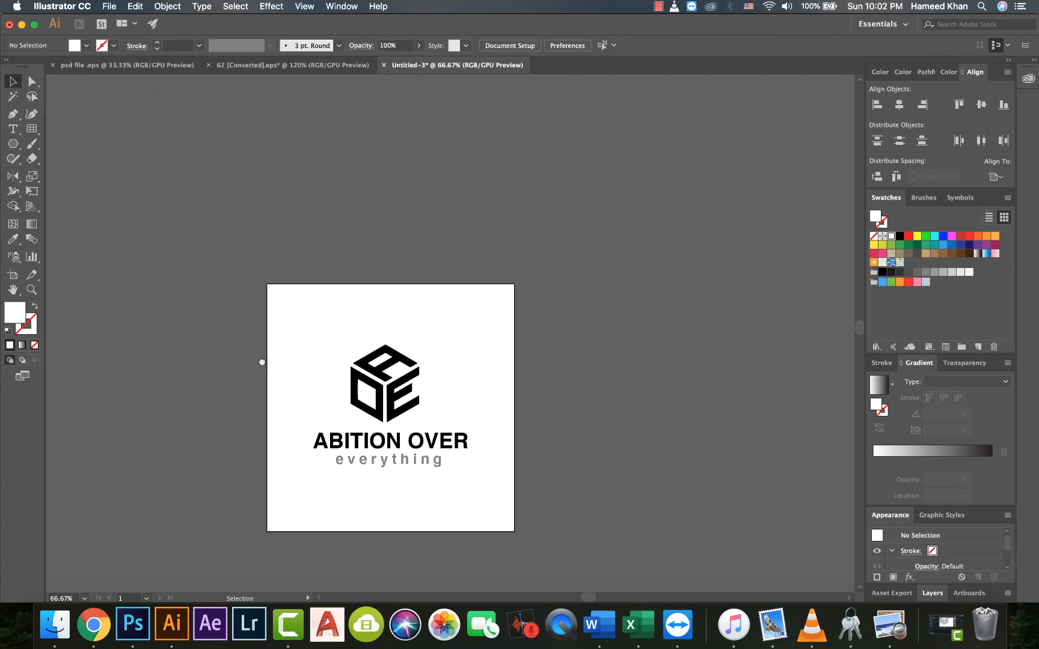
key("super+equal")
key("super+equal")
left_click_drag(262, 363, 327, 346)
key("super+minus")
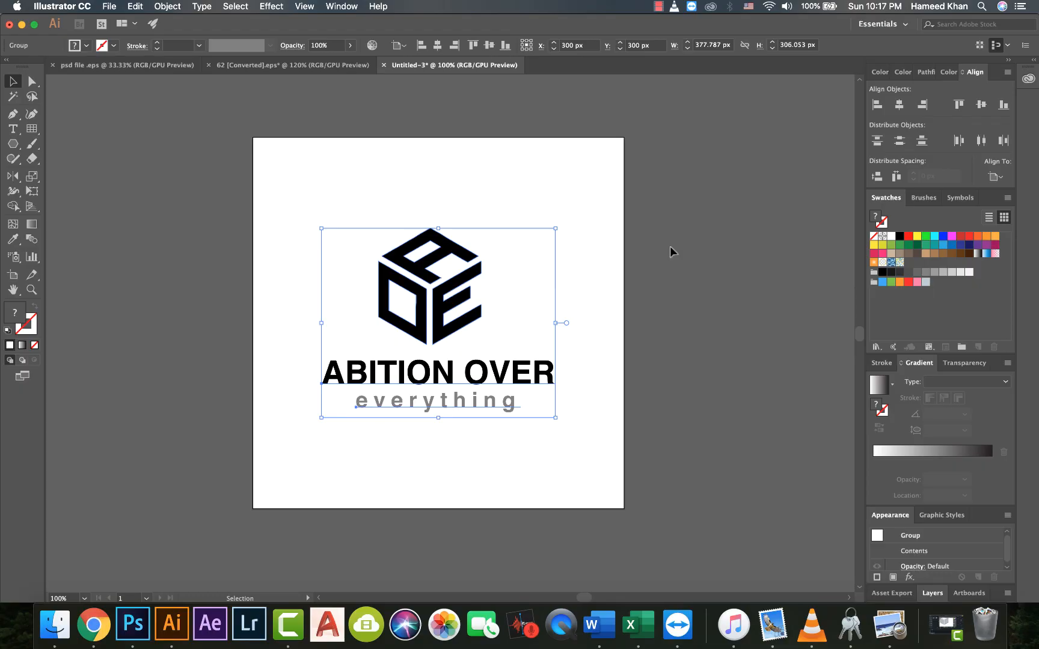
Step: Duplicate the logo group downward, shrink the copy to about 109 × 88 px, and move the original up
left_click(672, 250)
left_click(419, 319)
left_click_drag(419, 318, 421, 434)
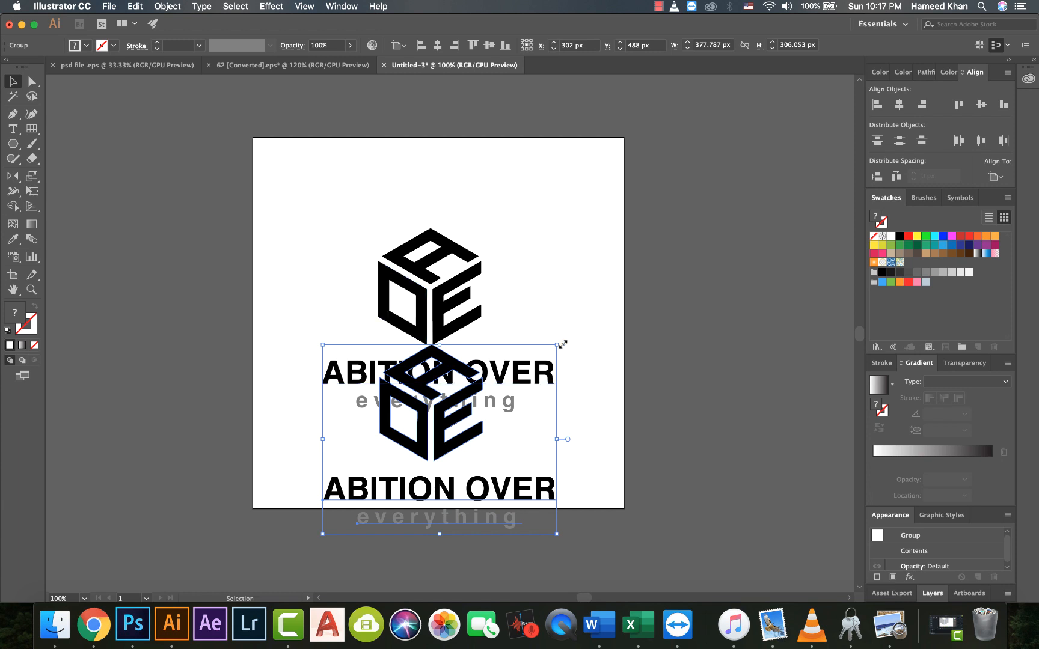
left_click_drag(560, 345, 479, 412)
left_click(279, 436)
scroll(289, 420, "down", 3)
left_click_drag(434, 293, 433, 253)
Step: Ungroup the small logo copy below the main logo
left_click(434, 403)
key("super+=")
key("super+=")
key("super+=")
scroll(417, 411, "right", 5)
scroll(417, 411, "up", 2)
right_click(311, 423)
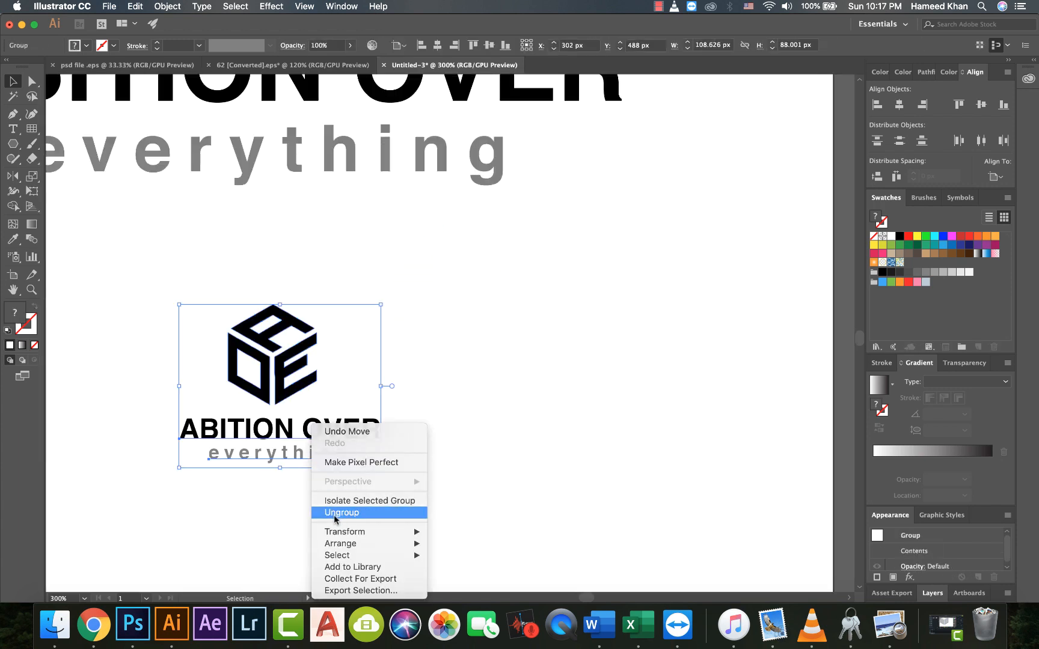
left_click(336, 515)
left_click(271, 506)
Step: Match the small copy's "everything" text to the ABITION OVER formatting with the Eyedropper
scroll(271, 505, "left", 5)
left_click(306, 440)
left_click(304, 456)
key("i")
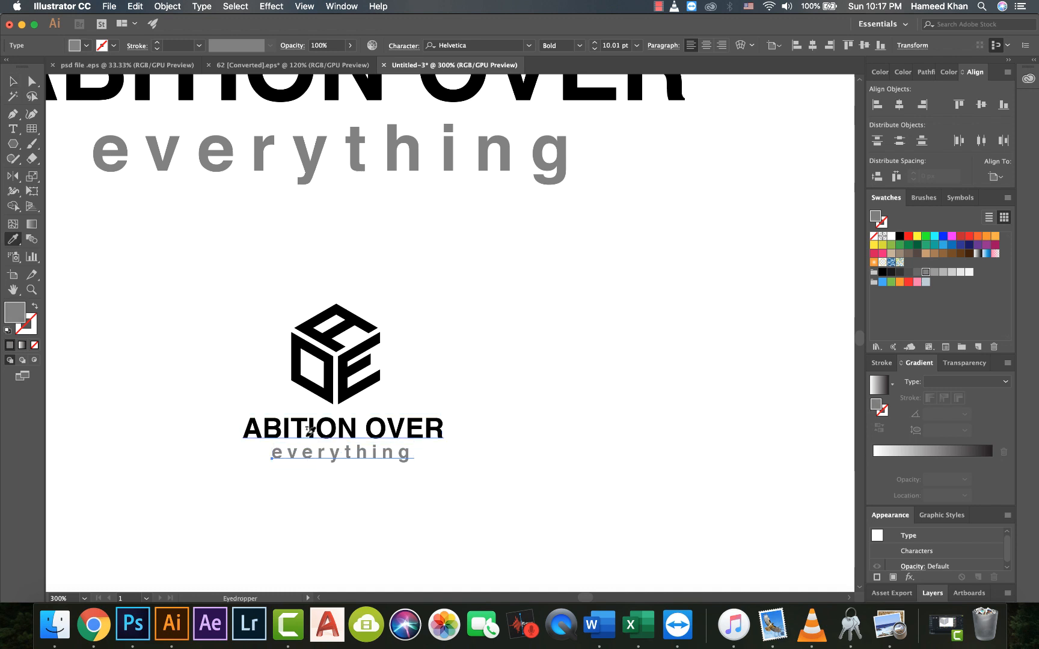
left_click(308, 434)
key("v")
Step: Stack the small copy's two text lines to the right of its cube and enlarge them to about 19.7 pt
left_click_drag(327, 455, 299, 463)
left_click_drag(239, 490, 325, 431)
left_click_drag(330, 433, 554, 346)
left_click_drag(667, 360, 743, 358)
Step: Draw a vertical divider line between the small cube and its text with a 2 pt black stroke
key("p")
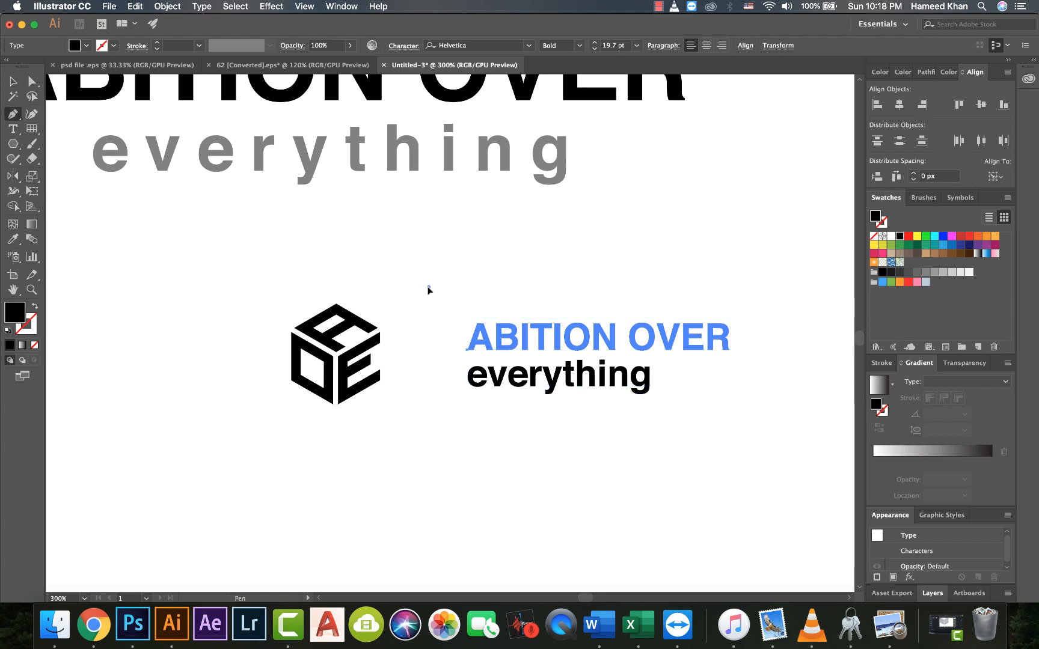
left_click(428, 287)
left_click(428, 430)
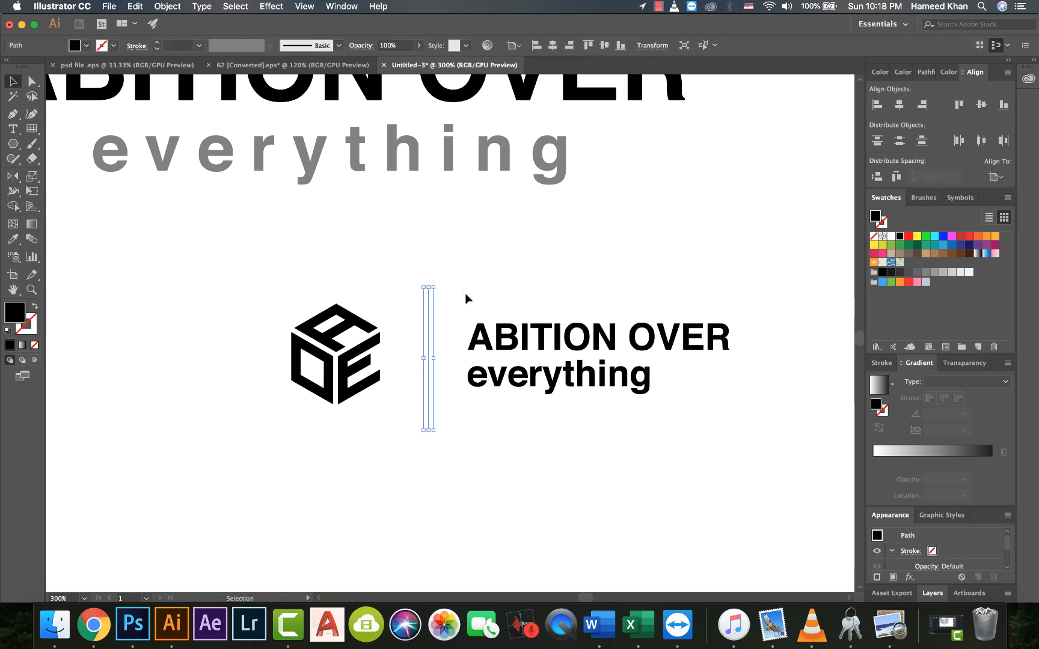
type("2")
key("Return")
left_click(489, 281)
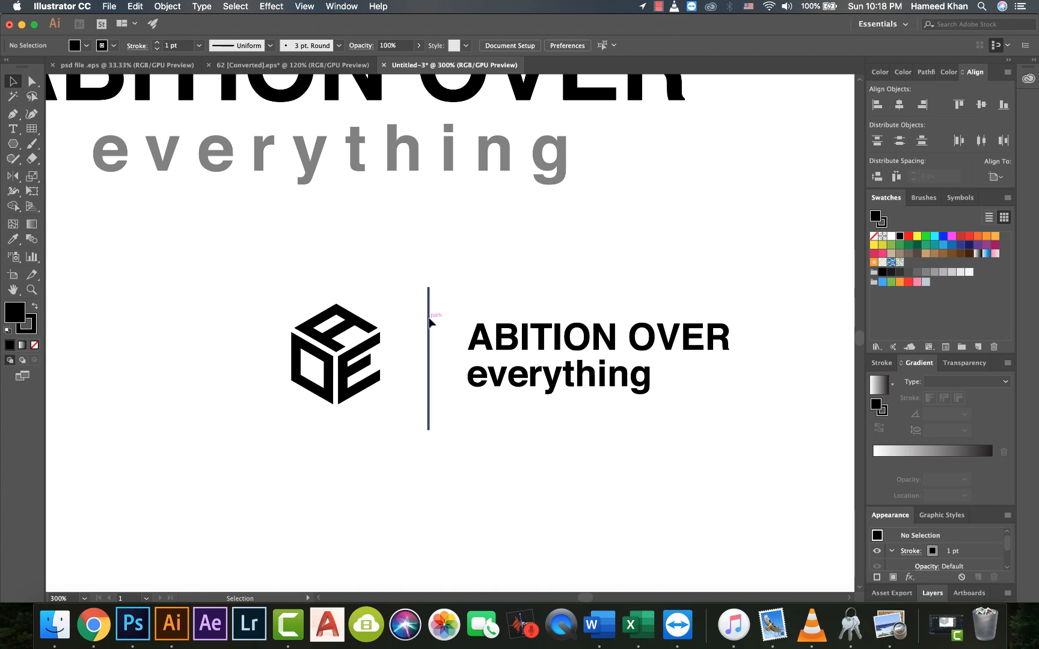
Step: Select all parts of the small letter cube and nudge it right, closer to the divider line
left_click(479, 339)
left_click(360, 325)
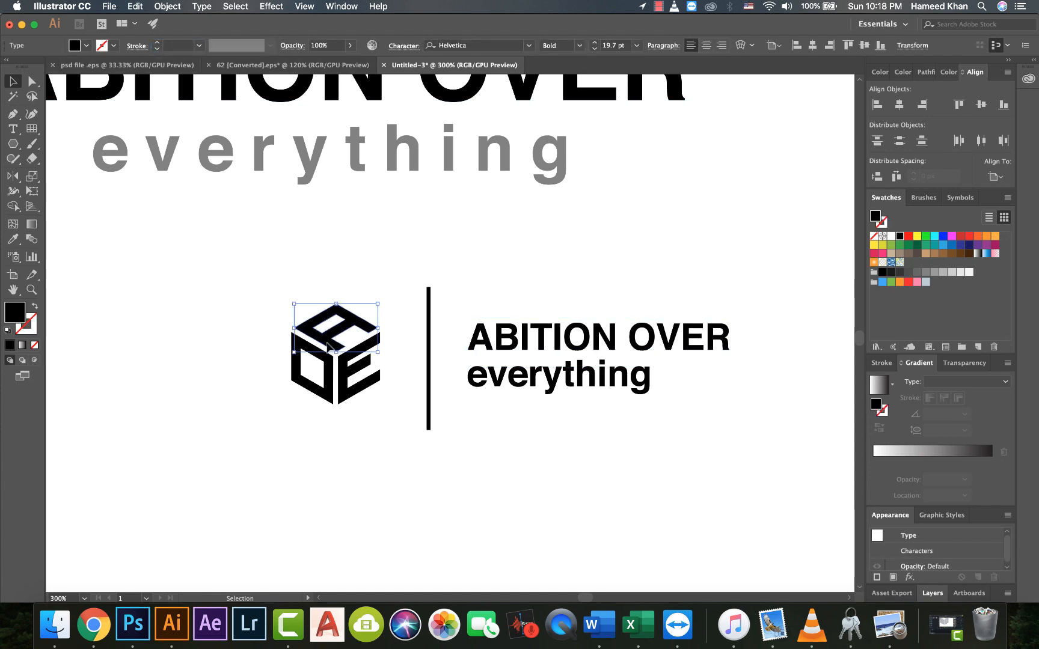
left_click_drag(215, 295, 383, 382)
key("Right")
key("Right")
key("Right")
key("Right")
key("Right")
Step: Scale the horizontal logo down to about 174 × 58 px, place it below the main logo, and expand its appearance
left_click_drag(185, 239, 600, 404)
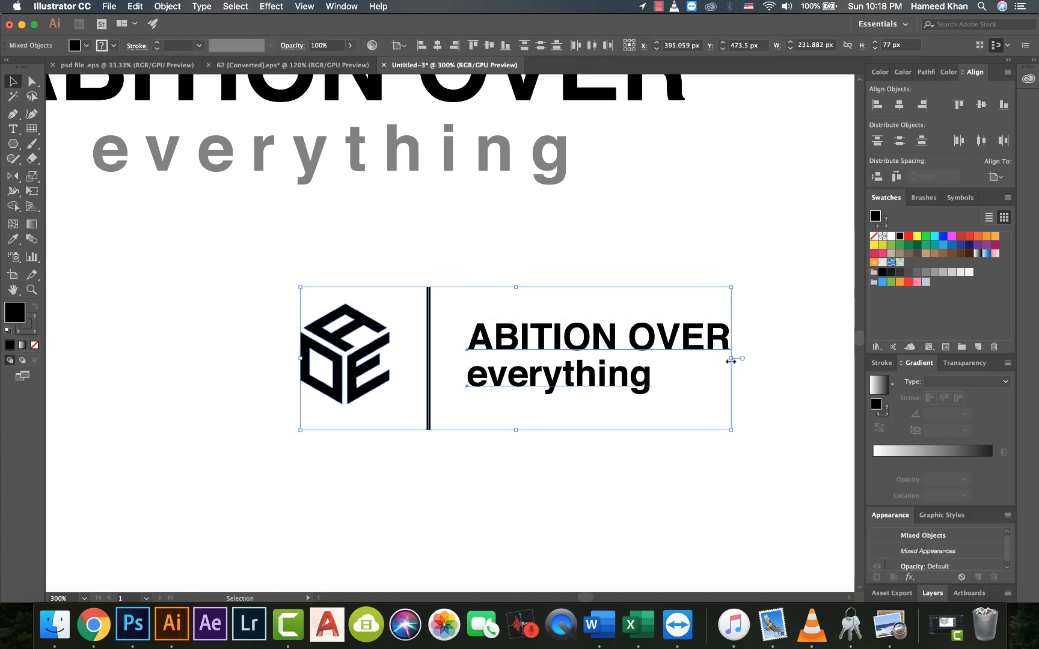
left_click_drag(732, 359, 583, 385)
key("super+minus")
left_click_drag(523, 348, 577, 419)
left_click_drag(577, 420, 360, 388)
left_click(166, 6)
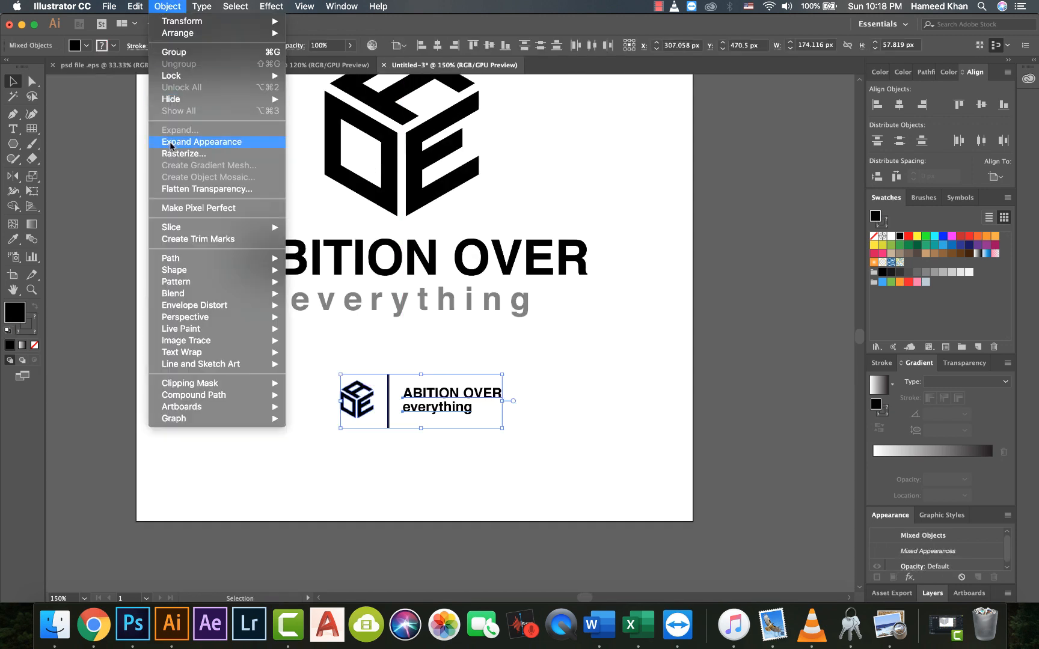
left_click(169, 143)
Step: Enlarge the horizontal logo slightly and reposition it beneath the main logo
left_click(260, 346)
left_click_drag(260, 346, 530, 401)
left_click_drag(421, 388, 432, 391)
left_click(229, 344)
key("super+minus")
key("super+minus")
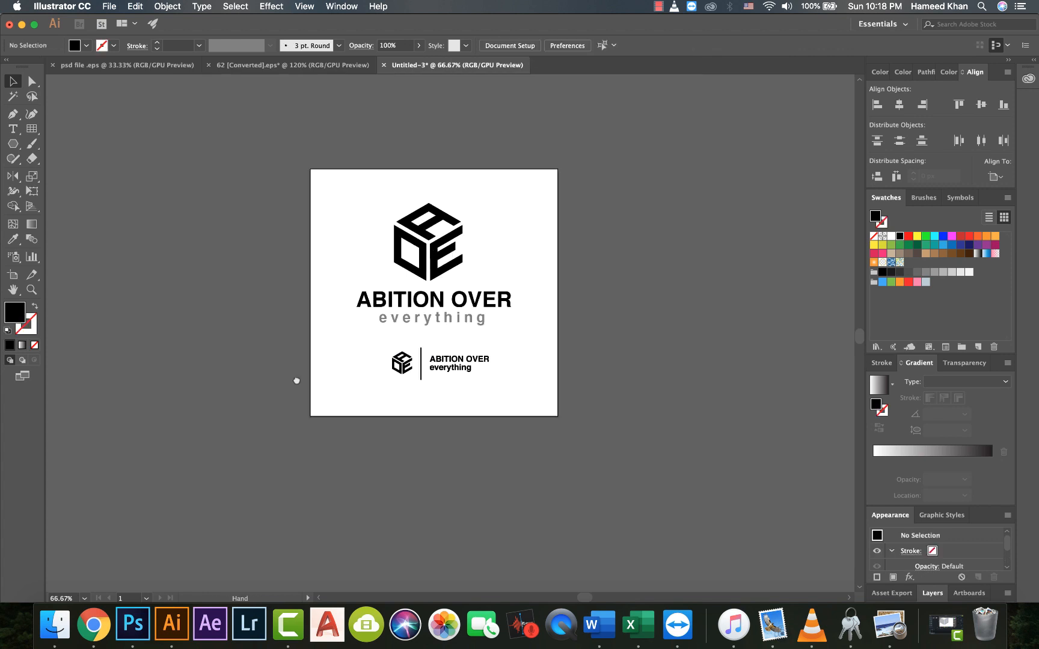
Step: Nudge the horizontal logo down and centre the main logo group horizontally and vertically on the artboard
scroll(296, 380, "up", 3)
left_click_drag(323, 395, 514, 451)
key("shift+Down")
left_click_drag(526, 391, 317, 286)
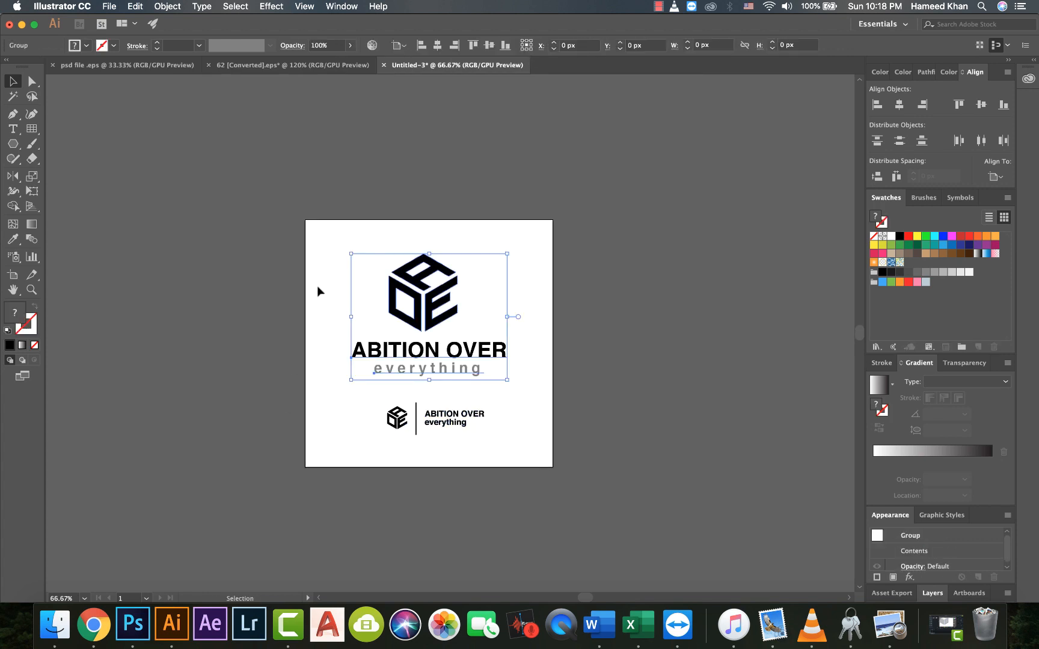
left_click(423, 300)
left_click(437, 46)
left_click(489, 46)
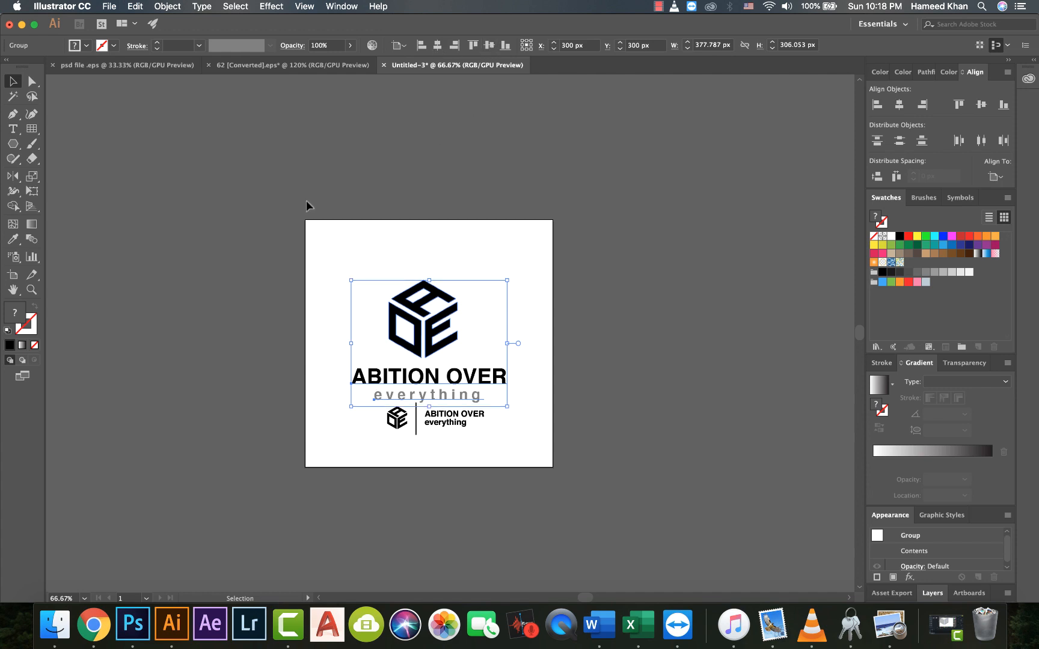
left_click(307, 205)
Step: Group the horizontal logo's parts and move the group down clear of the main logo
left_click(416, 420)
left_click(390, 423)
left_click_drag(468, 445, 344, 402)
left_click(412, 395, "shift")
key("super+g")
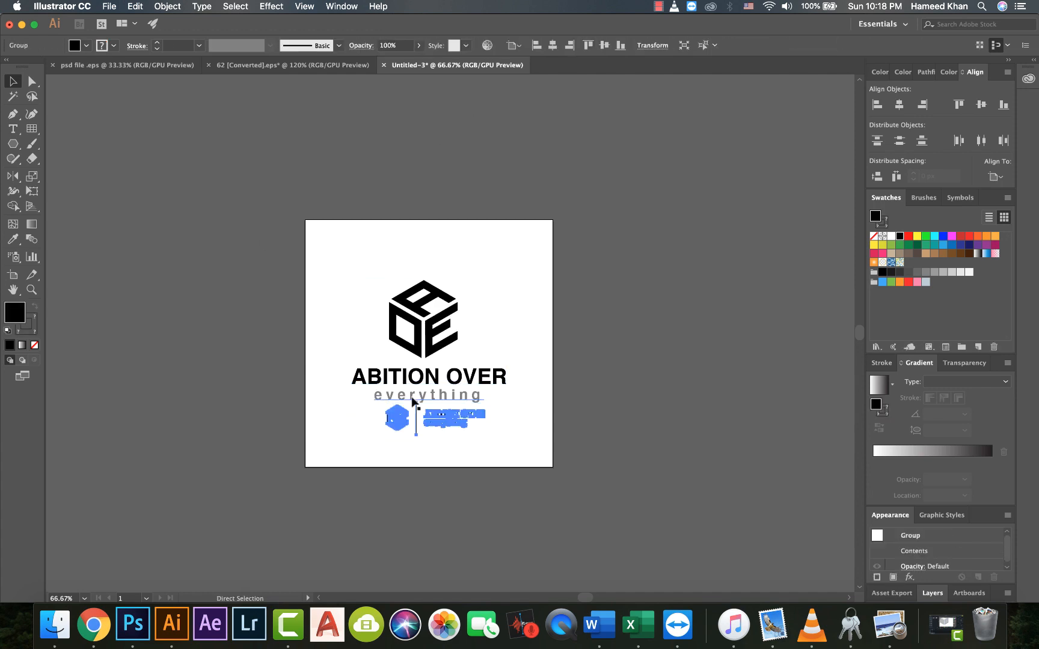
left_click_drag(432, 414, 432, 432)
scroll(300, 408, "right", 3)
Step: Scale the main logo group down slightly by its upper edge
left_click(377, 390)
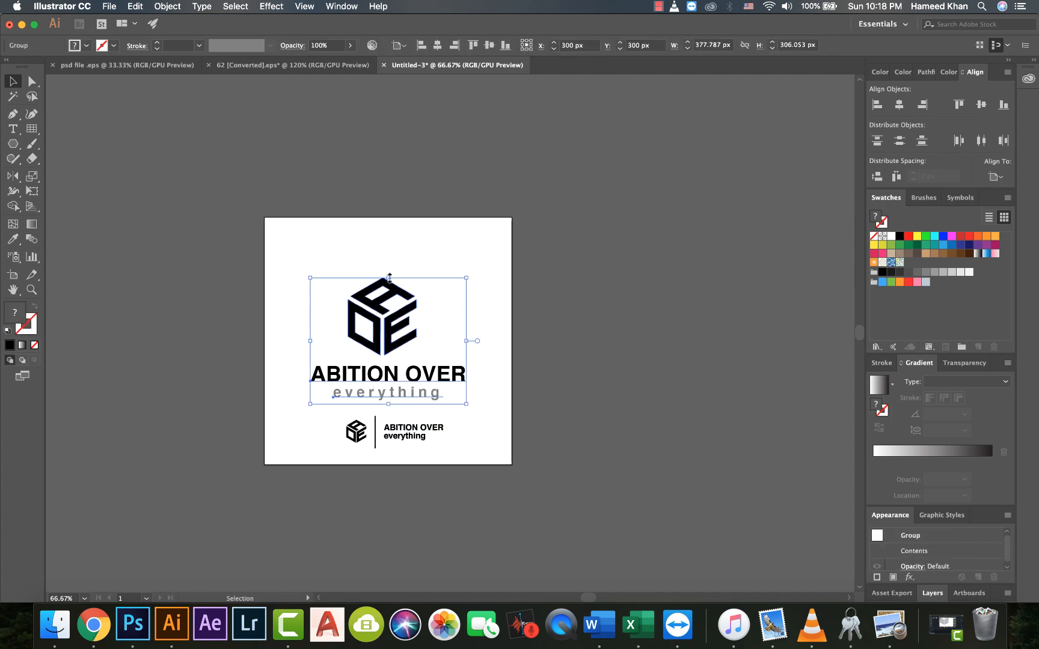
left_click_drag(389, 277, 391, 291)
left_click(255, 313)
scroll(273, 343, "down", 5)
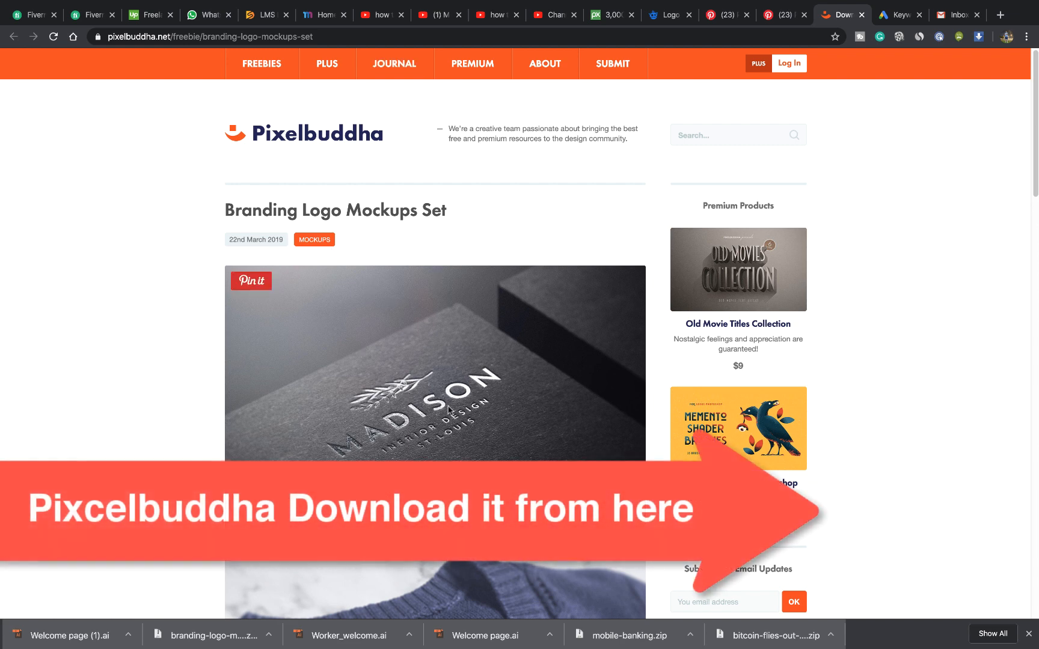
Step: Switch to Chrome to review Pixelbuddha's Branding Logo Mockups Set page and browse the site's resources tagged Mockups
scroll(420, 411, "down", 15)
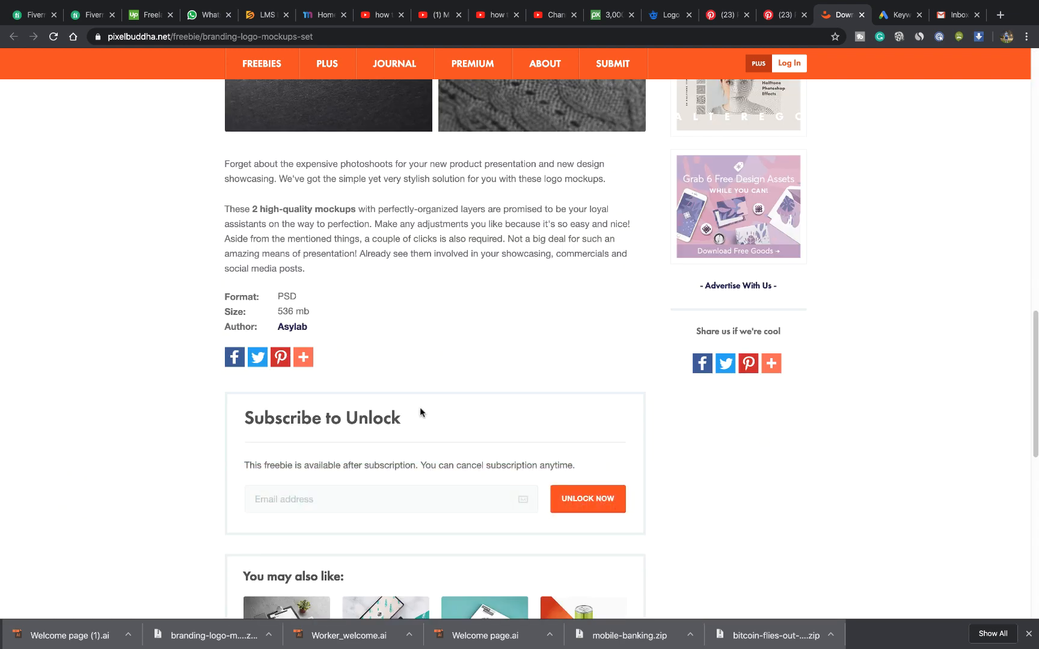
scroll(401, 385, "up", 20)
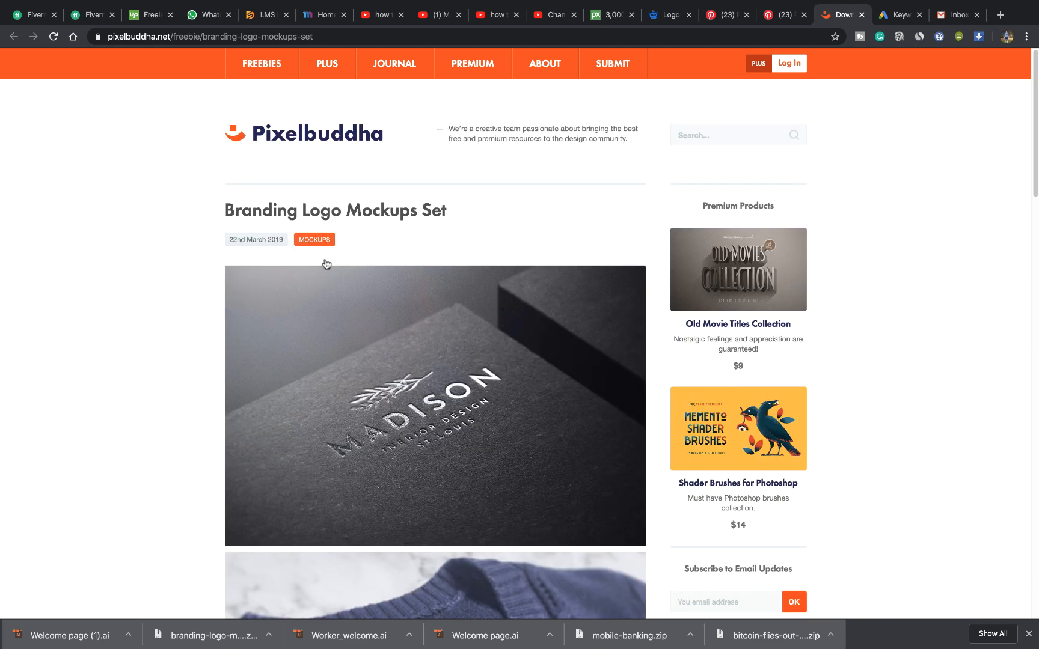
left_click(316, 241)
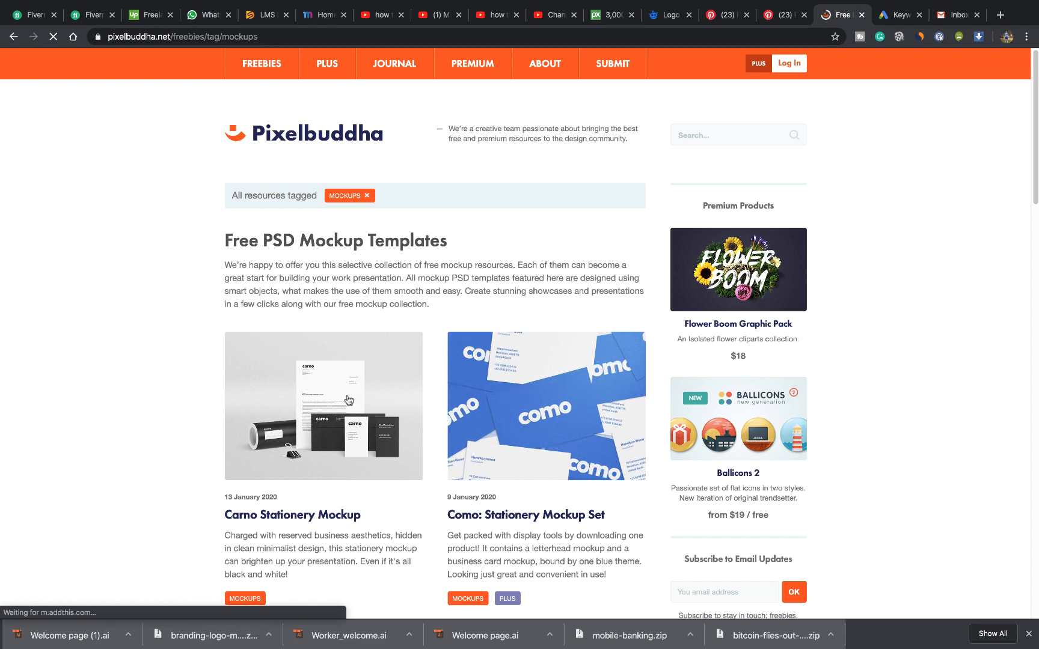
scroll(488, 405, "down", 2)
scroll(489, 404, "down", 5)
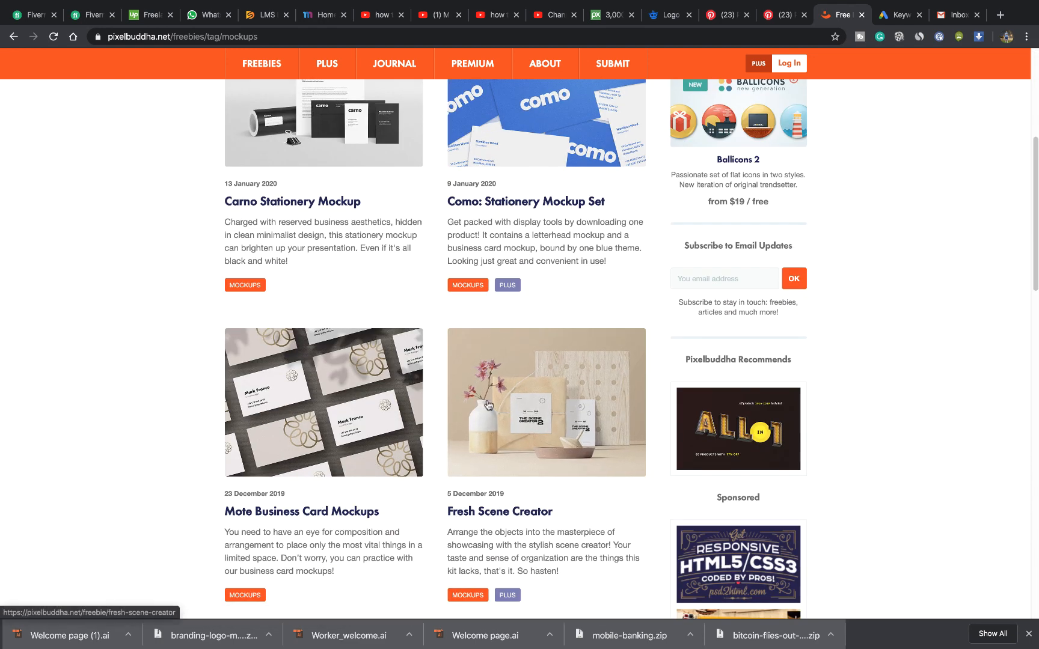
scroll(488, 405, "down", 4)
scroll(489, 405, "down", 8)
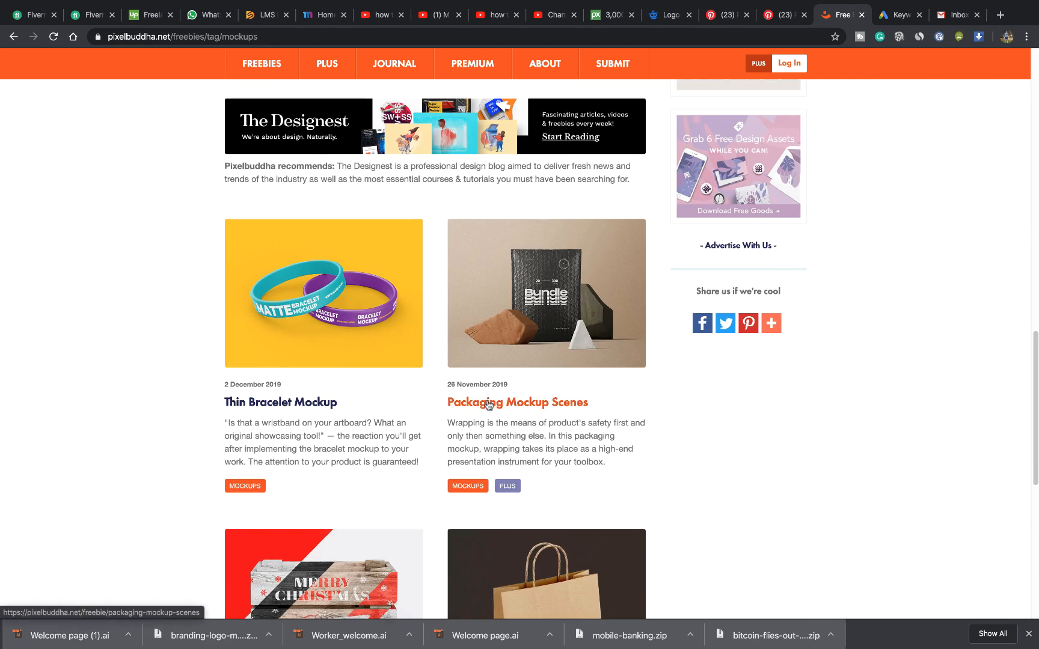
scroll(487, 402, "down", 5)
scroll(487, 401, "up", 5)
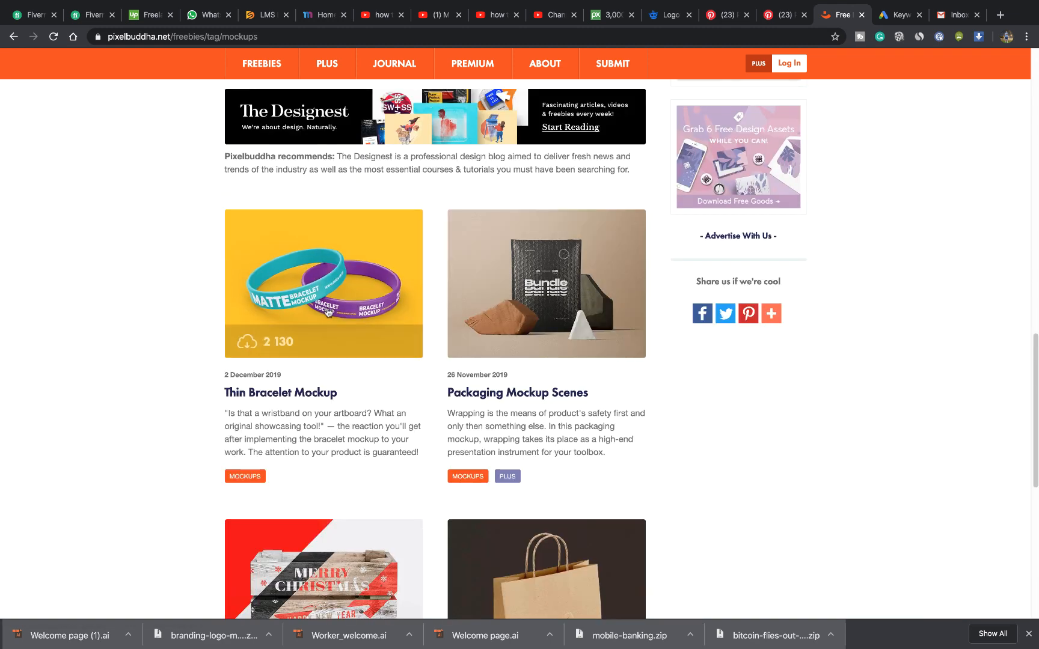
scroll(311, 314, "down", 7)
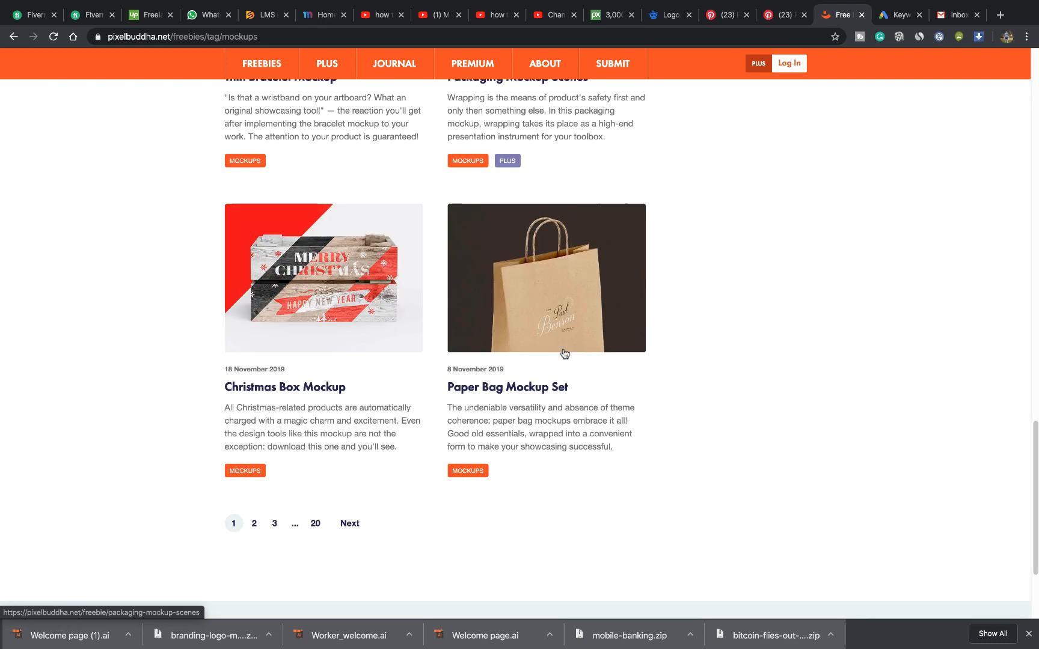
Step: Browse the free mockup templates on page 20 of the Pixelbuddha listing
left_click(317, 379)
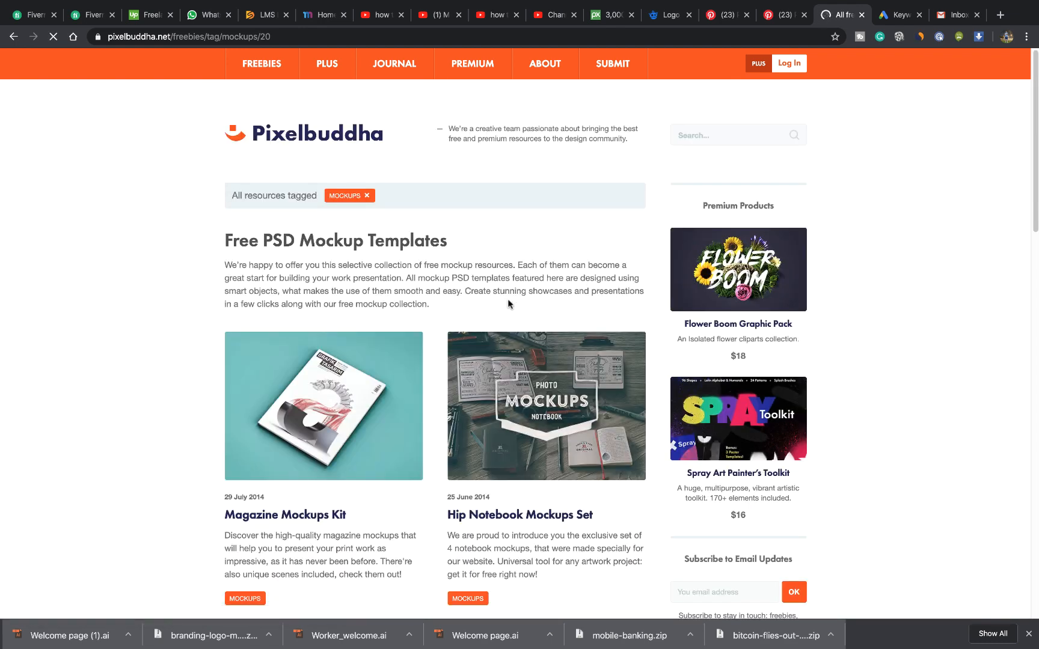
scroll(508, 303, "down", 6)
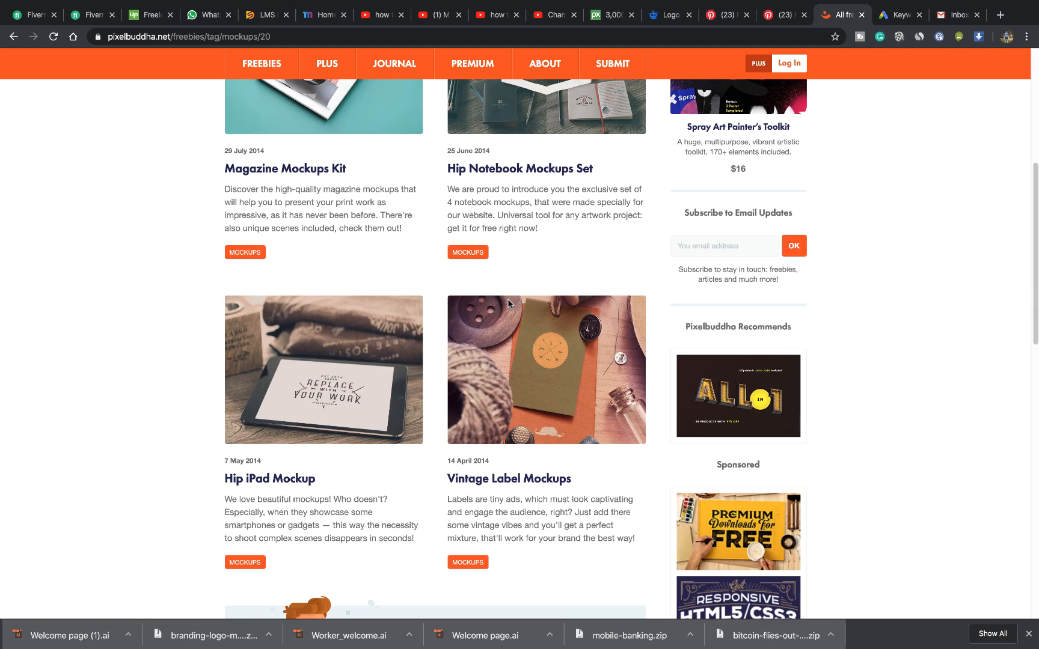
scroll(508, 303, "down", 8)
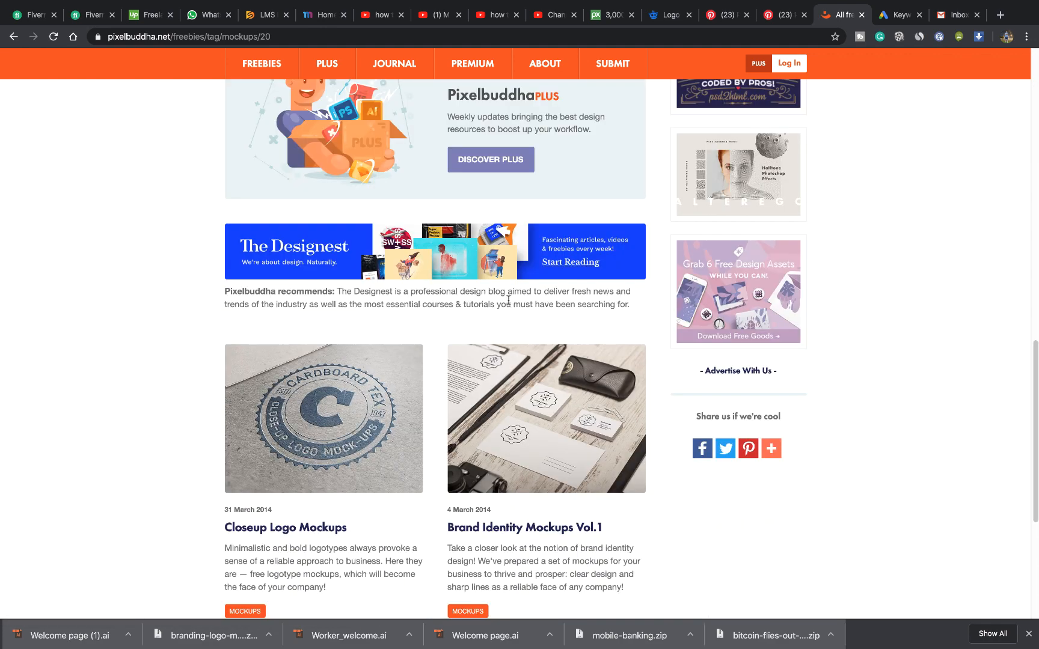
scroll(508, 300, "down", 3)
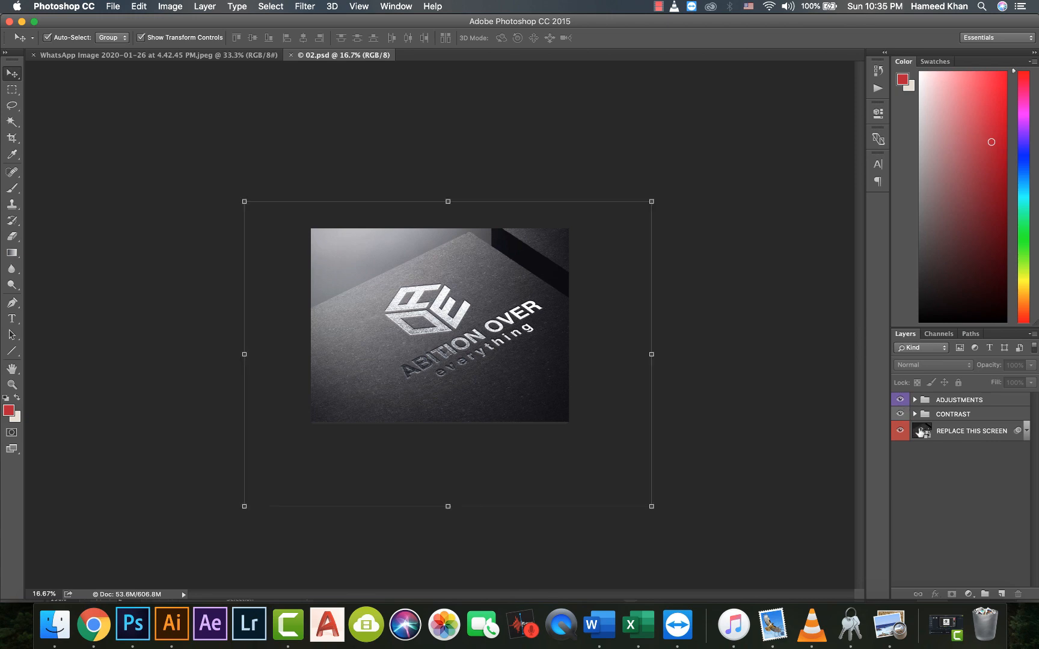
Step: Switch to Photoshop and open the REPLACE THIS SCREEN smart object of the 02.psd mockup
double_click(920, 431)
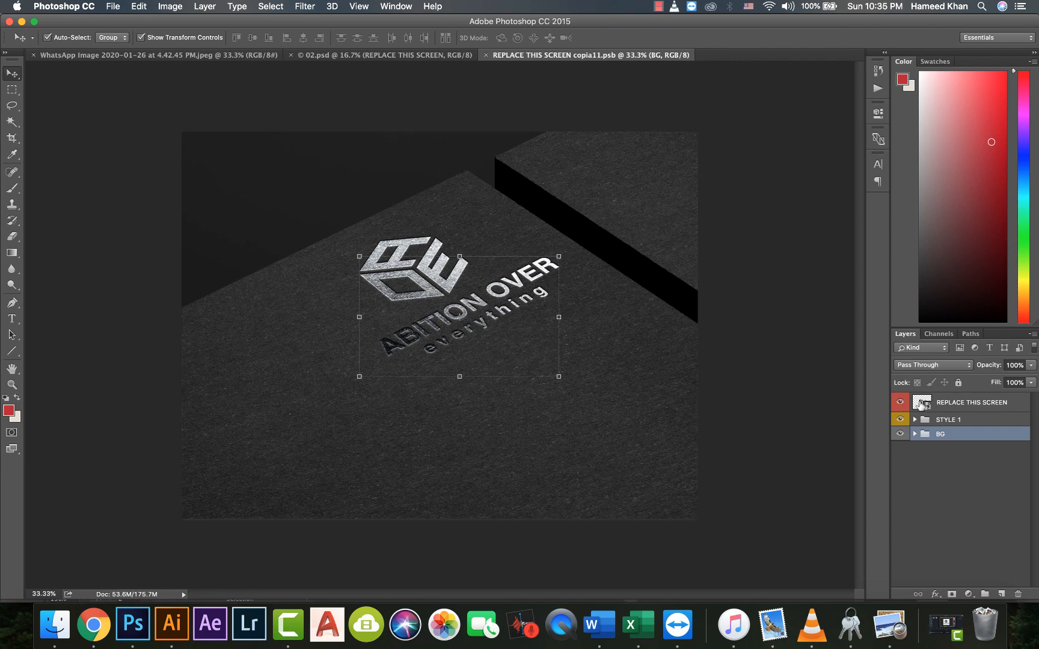
Step: Open the nested logo smart object, scale the stacked logo down to about 296%, and save it and its parent smart object back into 02.psd
double_click(920, 403)
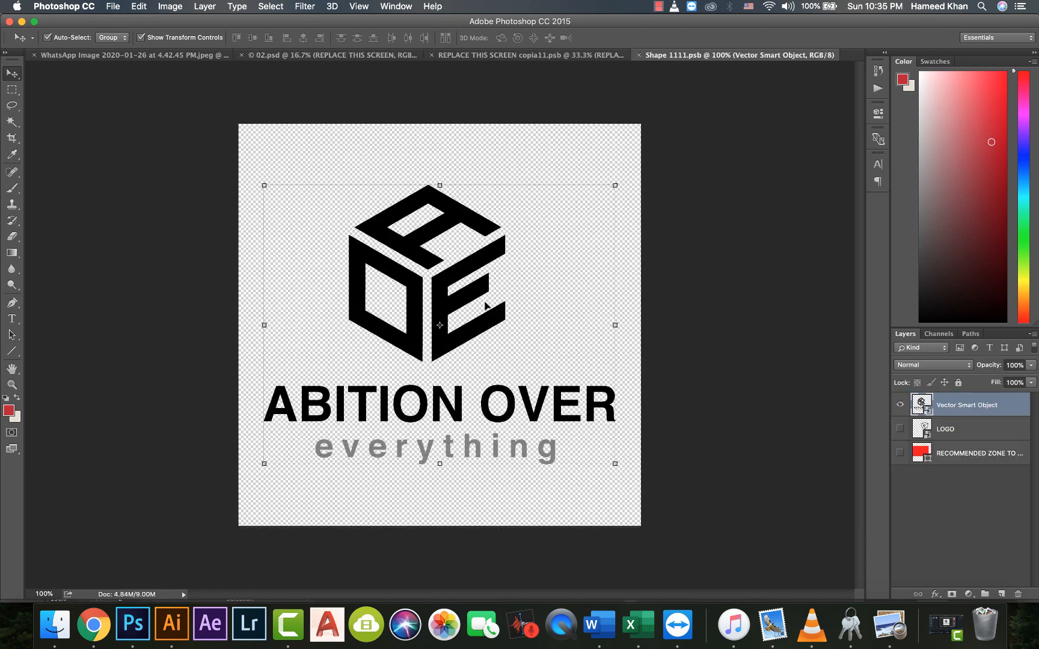
left_click_drag(615, 185, 595, 225)
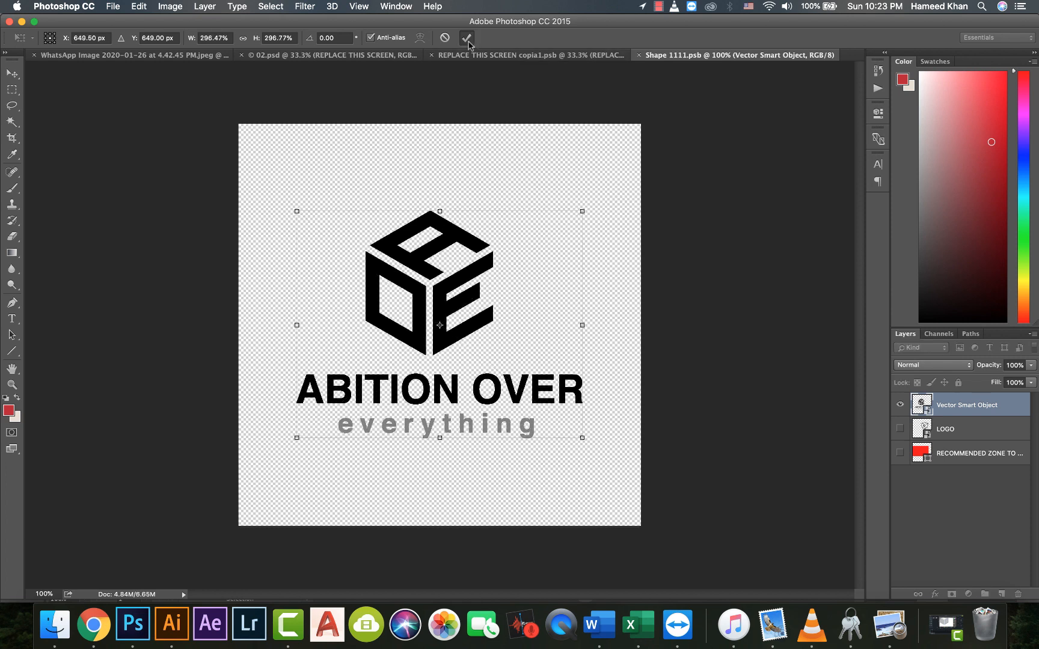
key("Return")
key("super+w")
left_click(619, 214)
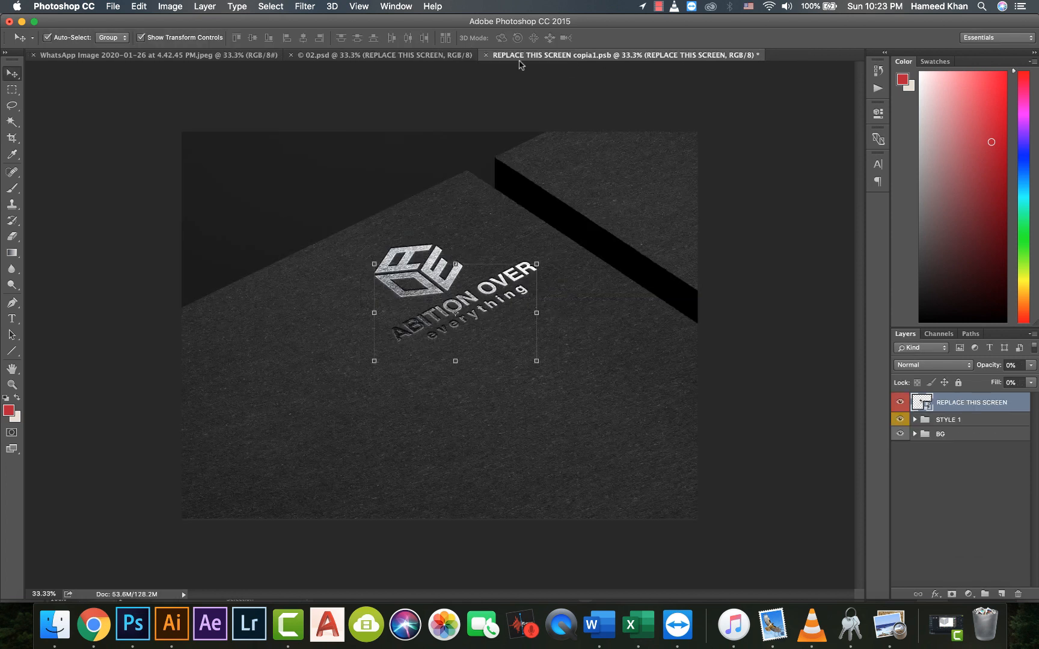
left_click(486, 55)
left_click(625, 213)
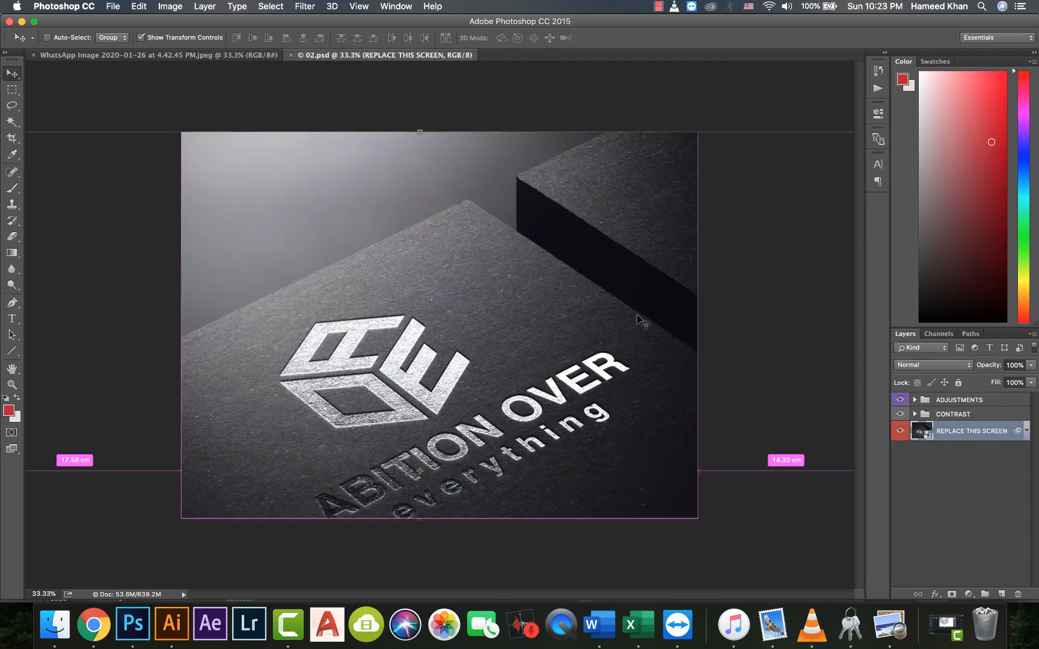
Step: Scale the REPLACE THIS SCREEN layer in 02.psd down to about 158% and reposition it so the whole logo fits inside the canvas
key("super+minus")
left_click_drag(204, 567, 252, 535)
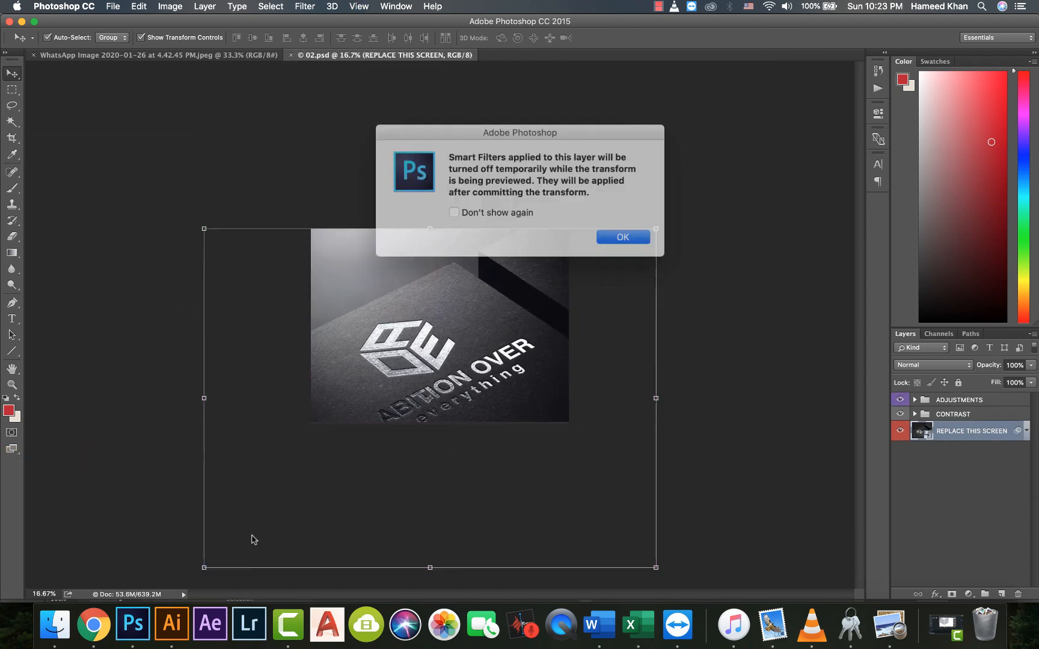
key("Return")
left_click_drag(204, 568, 273, 515)
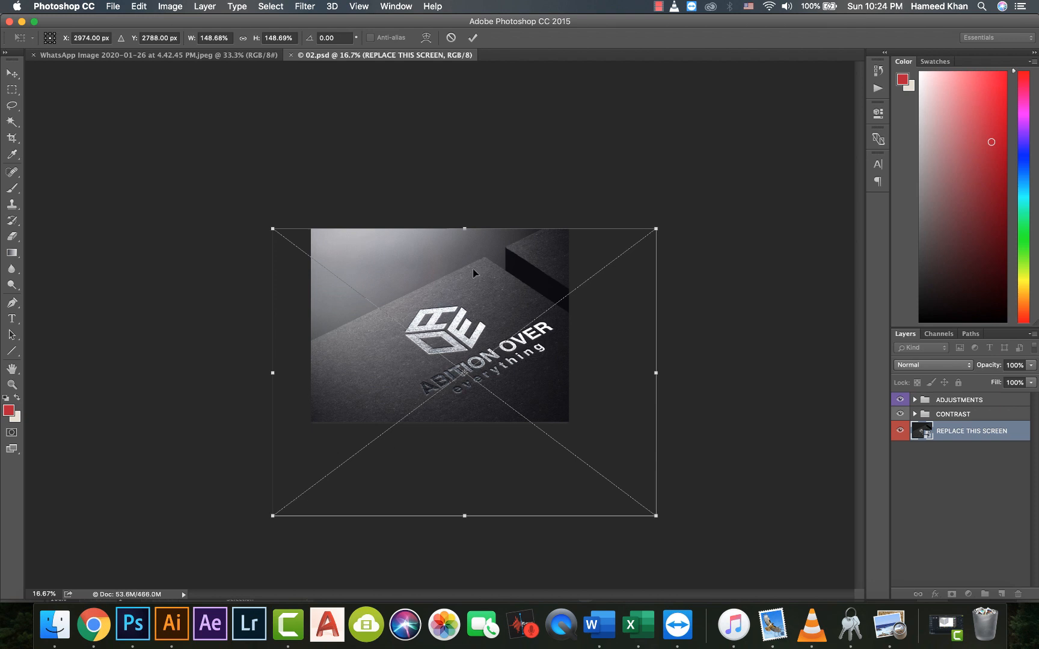
left_click_drag(451, 344, 433, 332)
left_click_drag(257, 505, 238, 536)
left_click_drag(394, 377, 407, 363)
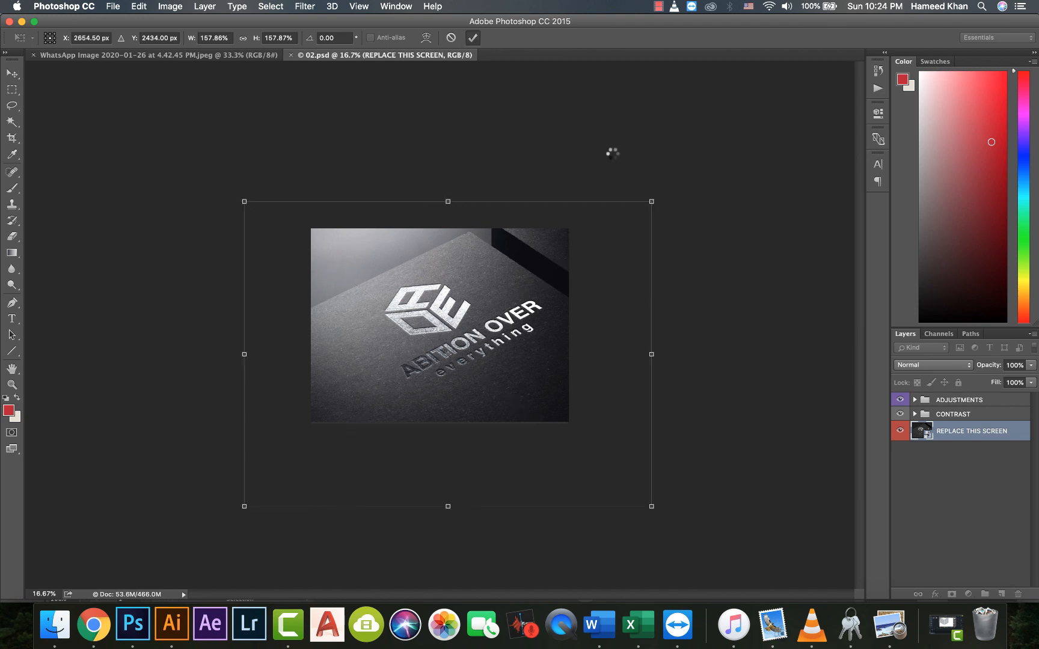
left_click(620, 147)
Step: Save the mockup as a JPEG copy named "mockup aoe.jpg" in the Documents folder
key("super+shift+s")
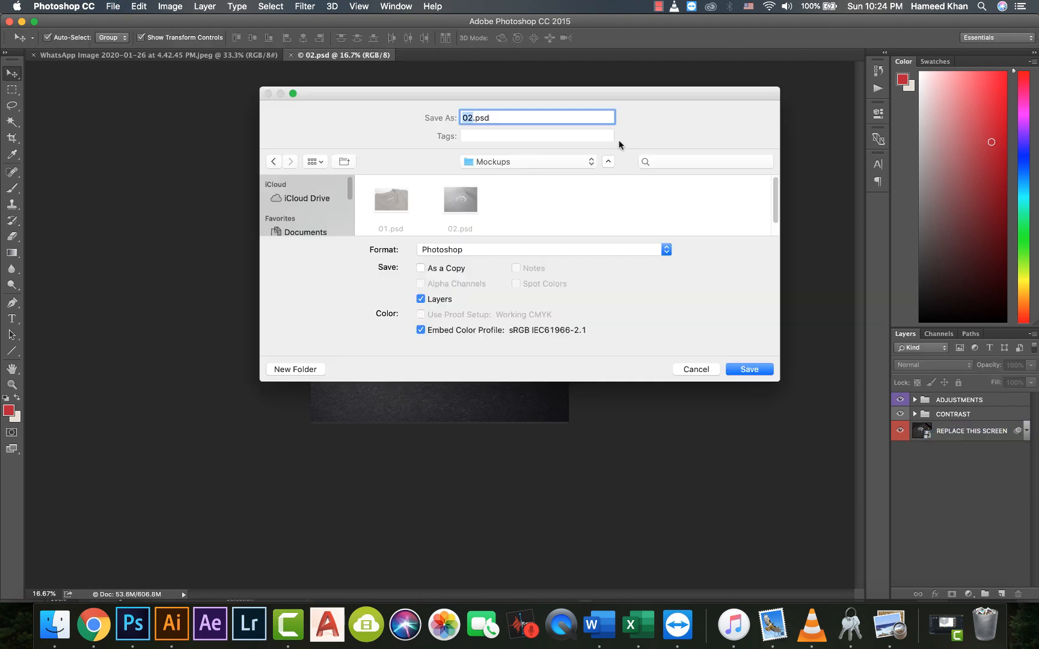
left_click(289, 233)
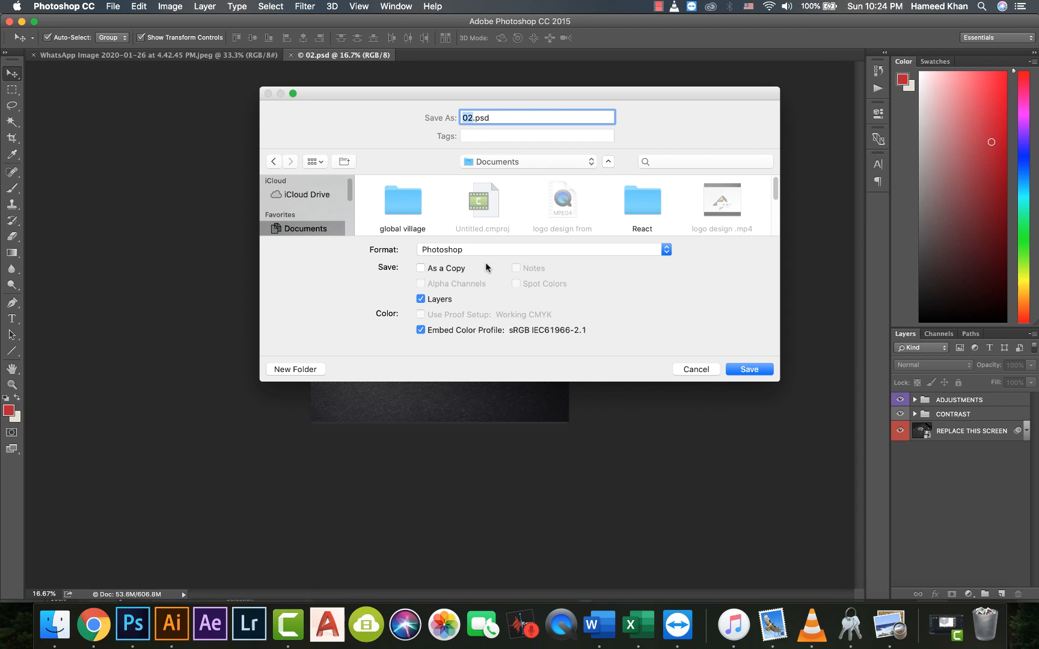
left_click(434, 251)
left_click(601, 319)
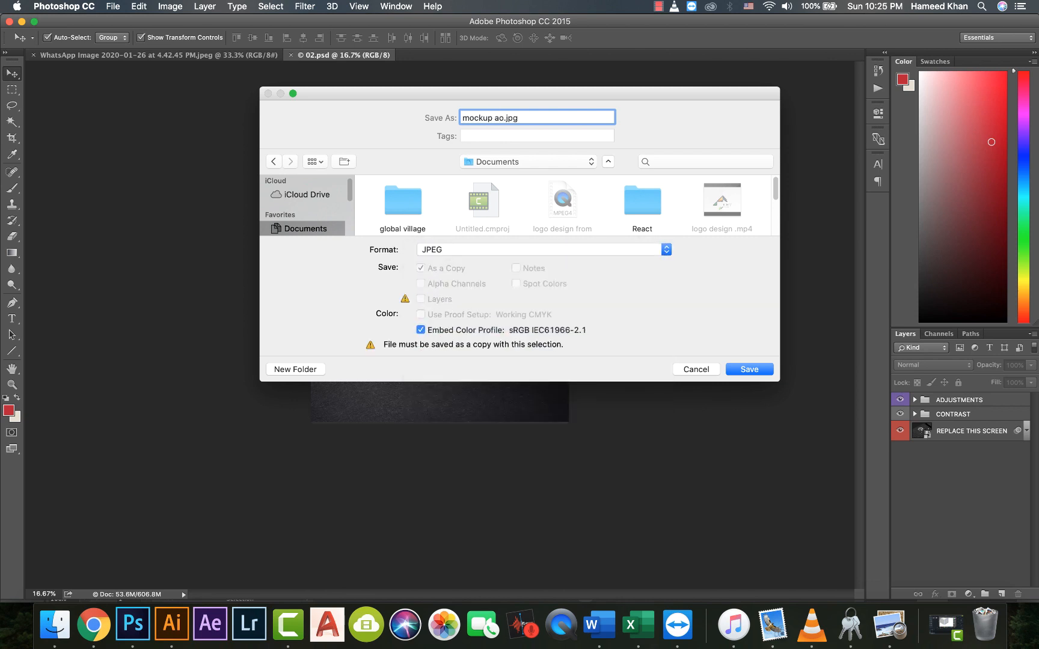
left_click(749, 370)
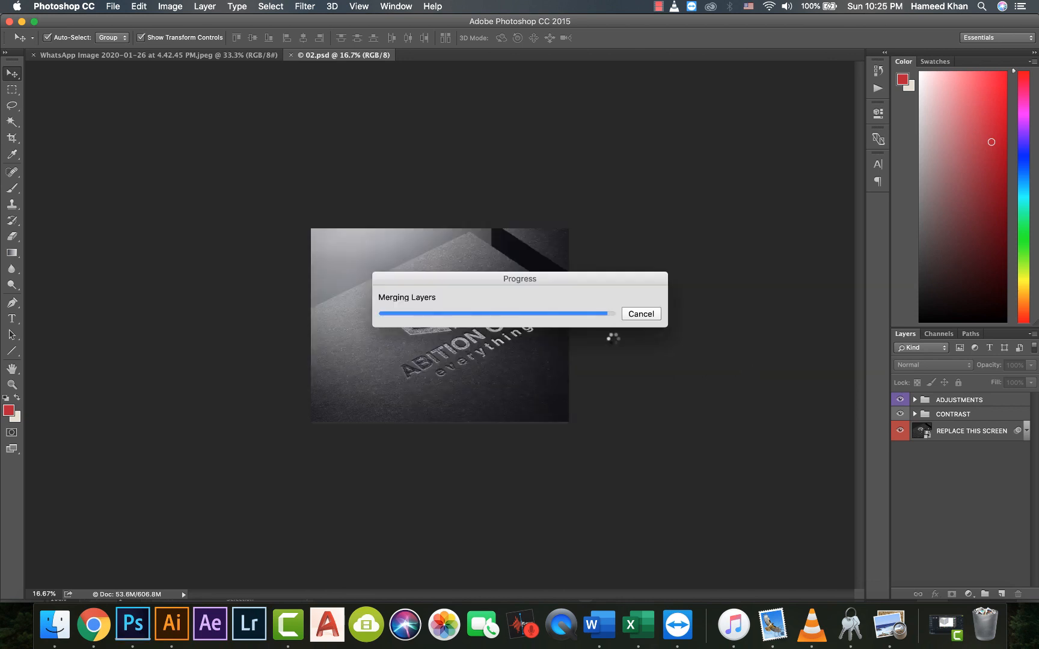
left_click(589, 220)
Step: Switch to Illustrator and place mockup aoe.jpg directly below the artboard, matching its width at about 599 × 449 px
left_click(172, 623)
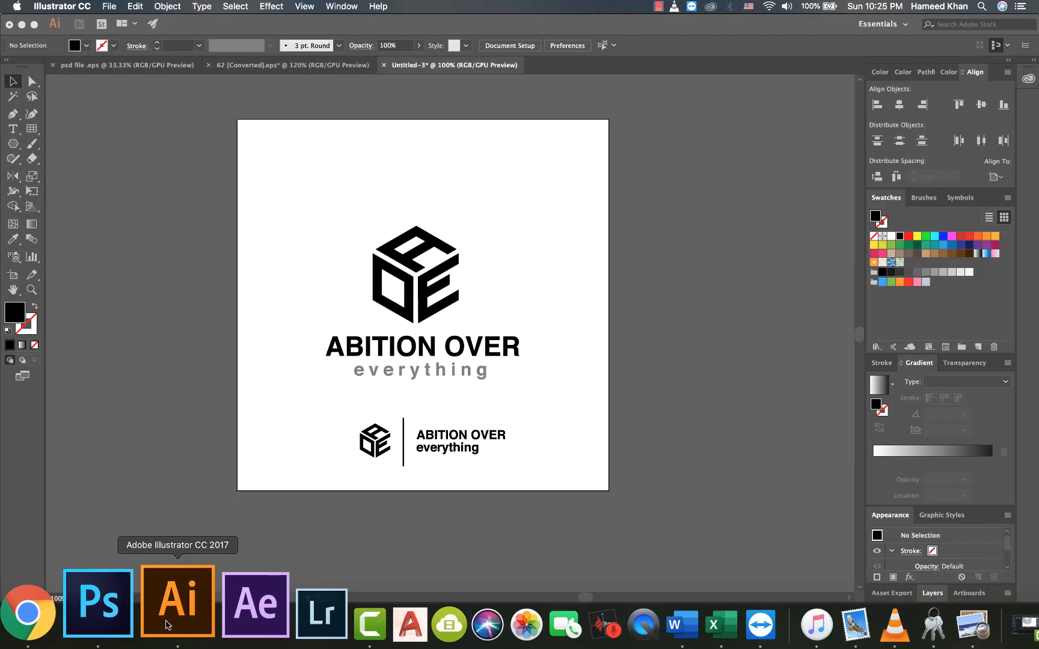
key("super+shift+p")
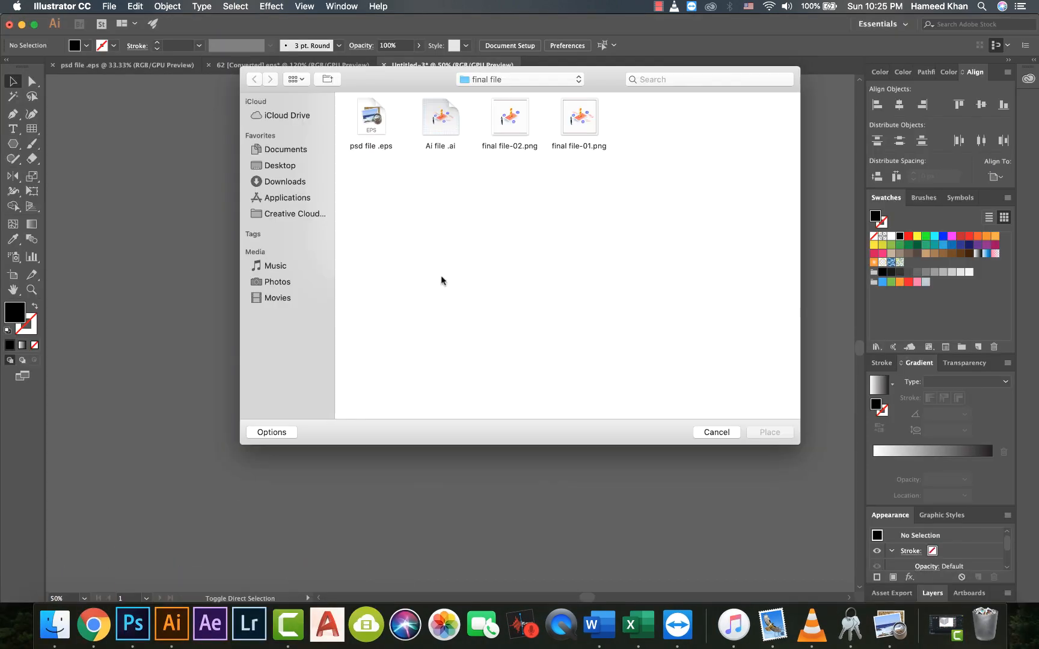
left_click(288, 166)
key("Escape")
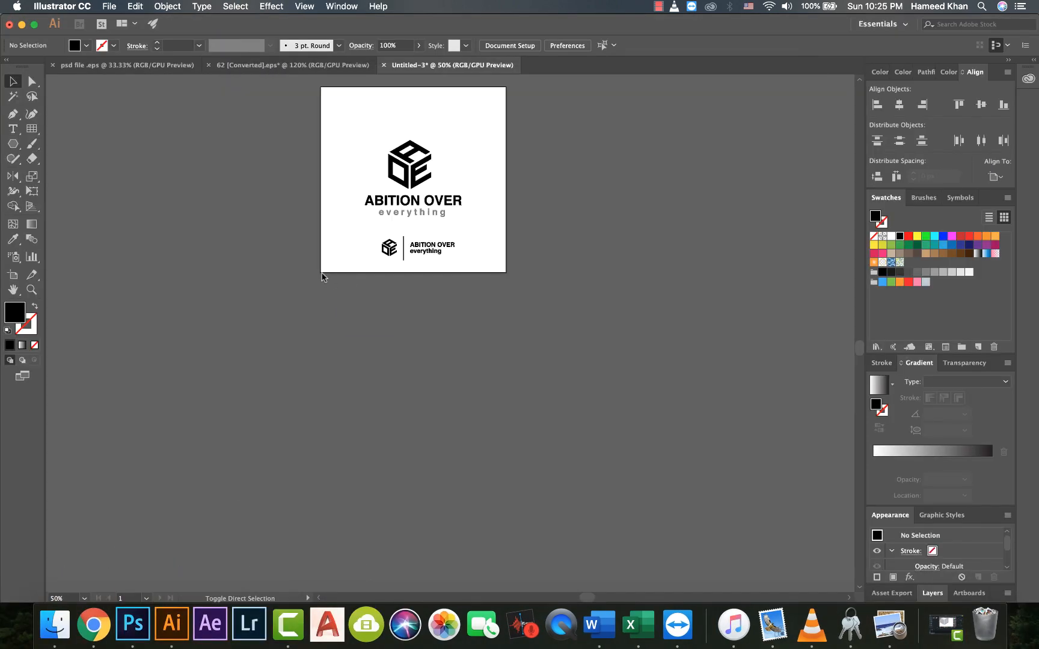
left_click_drag(323, 277, 506, 412)
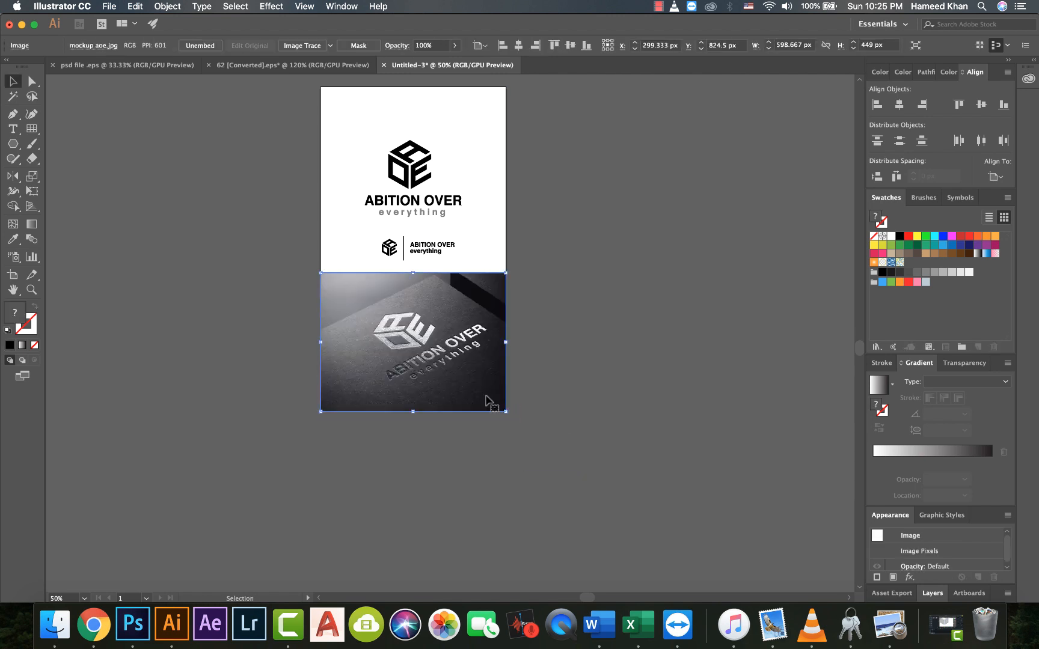
Step: Extend the artboard downward to include the mockup image plus a narrow white strip beneath it
key("shift+o")
left_click_drag(413, 273, 413, 430)
key("space")
left_click_drag(337, 290, 355, 358)
Step: Add a widely spaced gray "Design with" credit line ending in the designer's name, enlarged to fit the white strip below the mockup image
key("t")
left_click(325, 527)
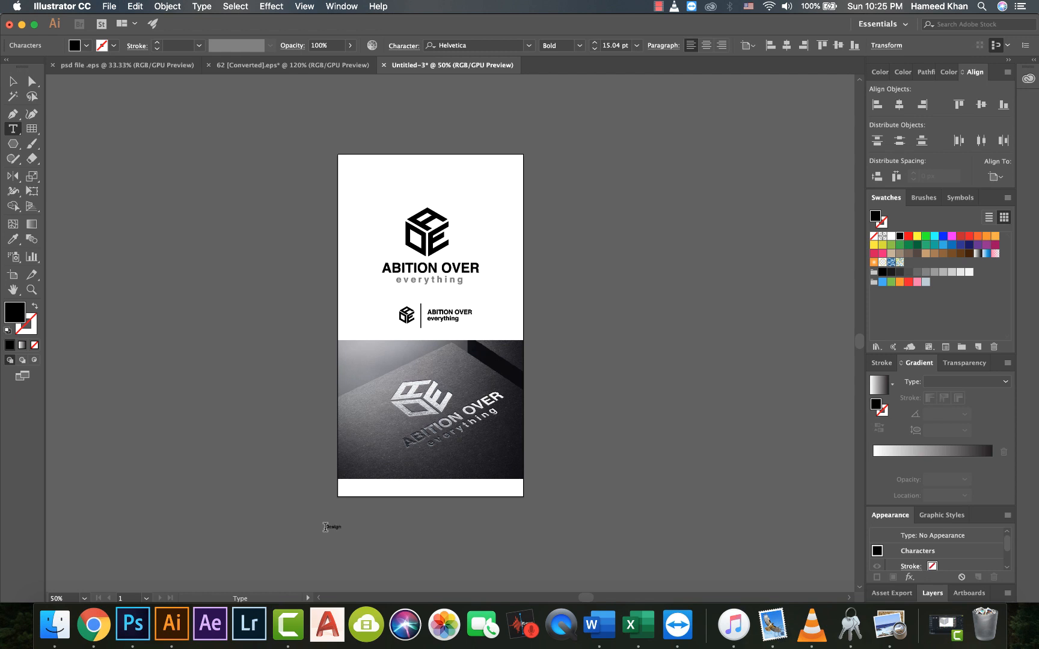
left_click(13, 82)
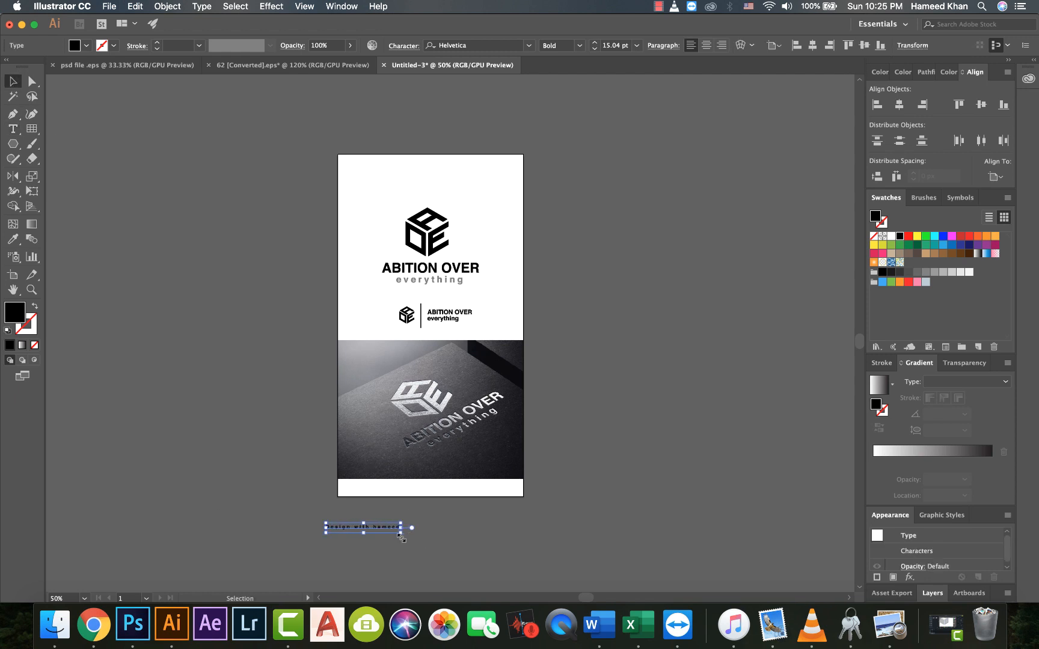
left_click_drag(401, 537, 479, 490)
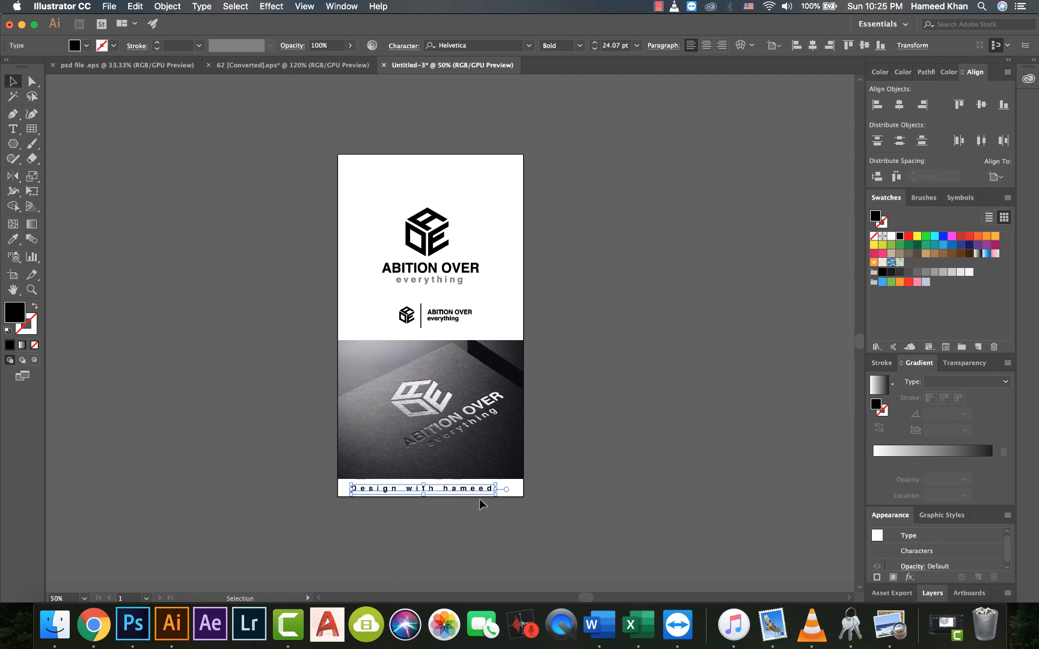
left_click(569, 498)
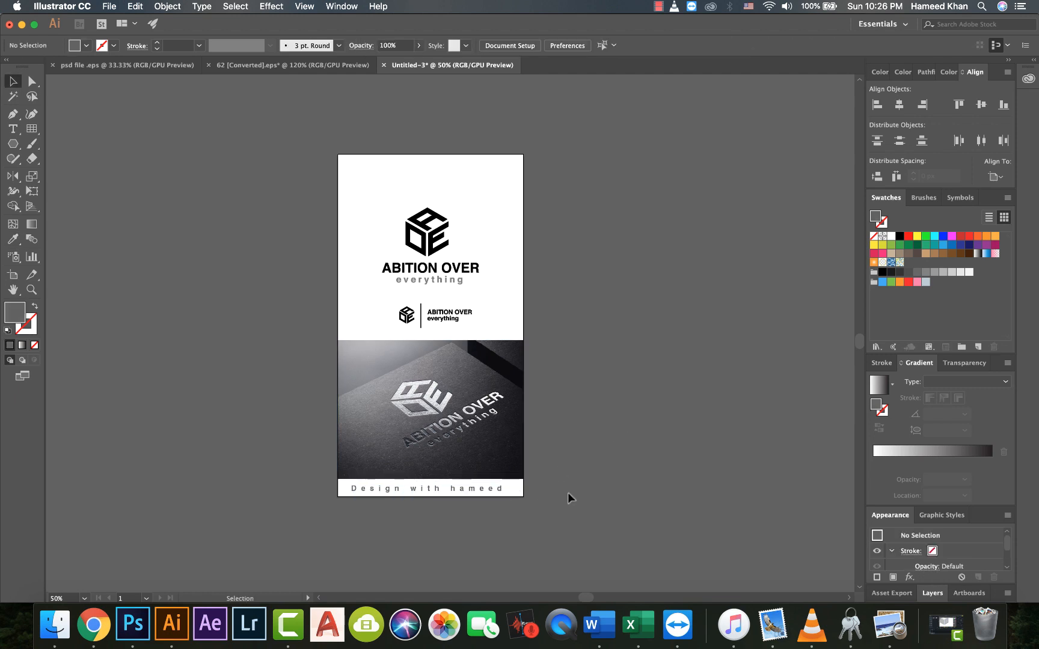
Step: Ungroup the main stacked logo so the cube can be selected separately from the text
key("super+plus")
scroll(413, 297, "up", 3)
right_click(422, 276)
left_click(446, 371)
left_click(353, 375)
left_click(406, 374)
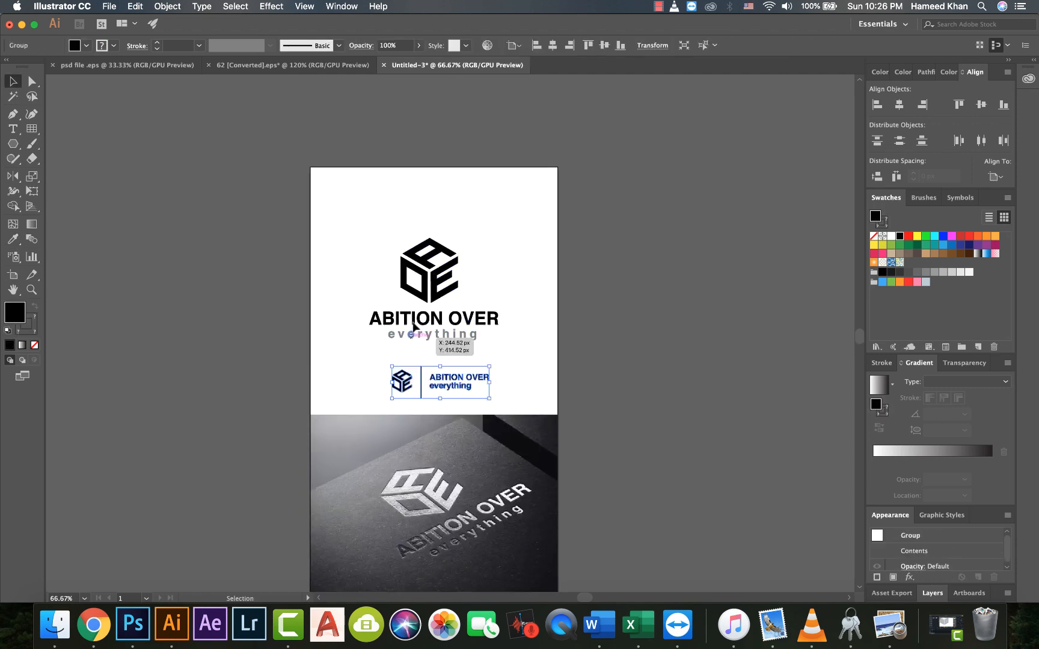
Step: Group the main logo's cube shapes and place a small copy of the cube in the artboard's upper-left corner
left_click(422, 258)
left_click_drag(496, 229, 383, 303)
key("super+g")
left_click_drag(418, 260, 357, 202)
left_click(258, 222)
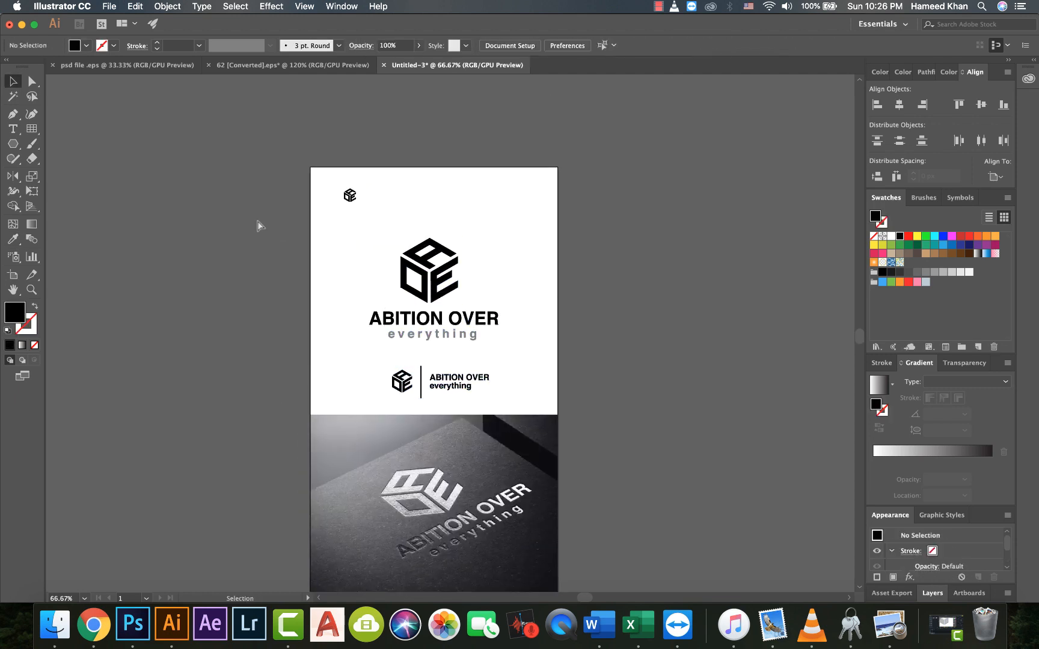
Step: Enlarge the small cube copy slightly and adjust its placement in the artboard's upper-left corner
key("super+plus")
key("super+plus")
left_click(357, 276)
left_click_drag(371, 292, 390, 310)
left_click(450, 357)
key("super+minus")
key("super+minus")
key("super+minus")
left_click_drag(416, 444, 391, 367)
left_click_drag(391, 367, 400, 364)
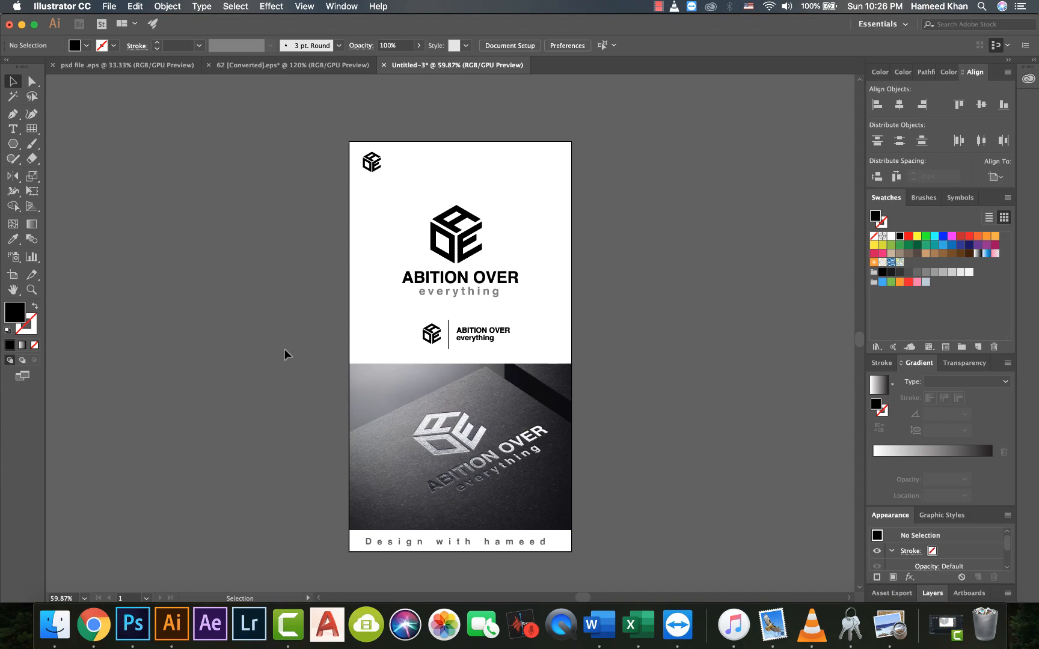